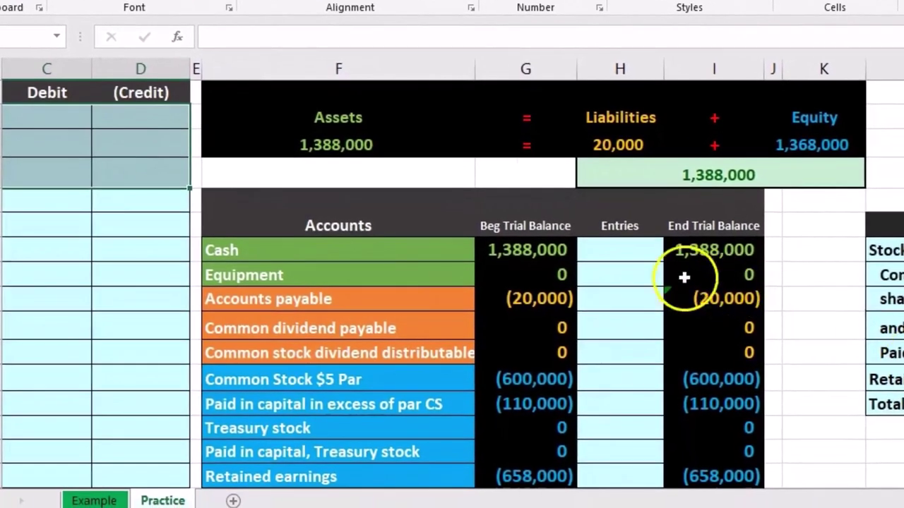
Examine the trial balance worksheet's Beg Trial Balance, Entries and End Trial Balance column headings.
left_click(653, 314)
scroll(621, 247, "down", 1)
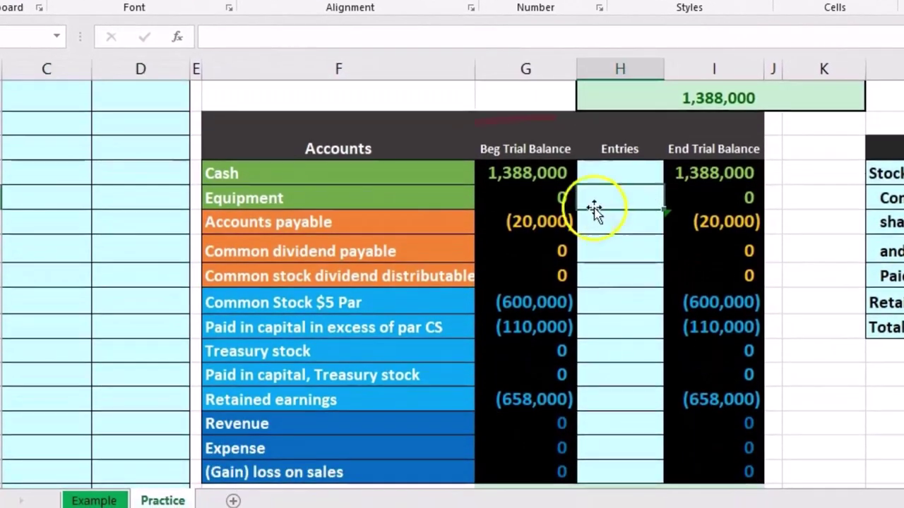
left_click(555, 158)
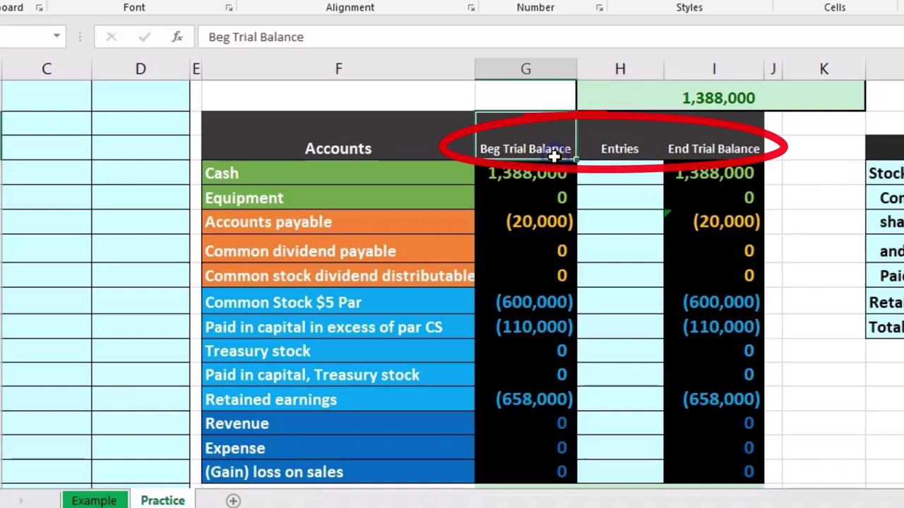
left_click(598, 149)
left_click(678, 147)
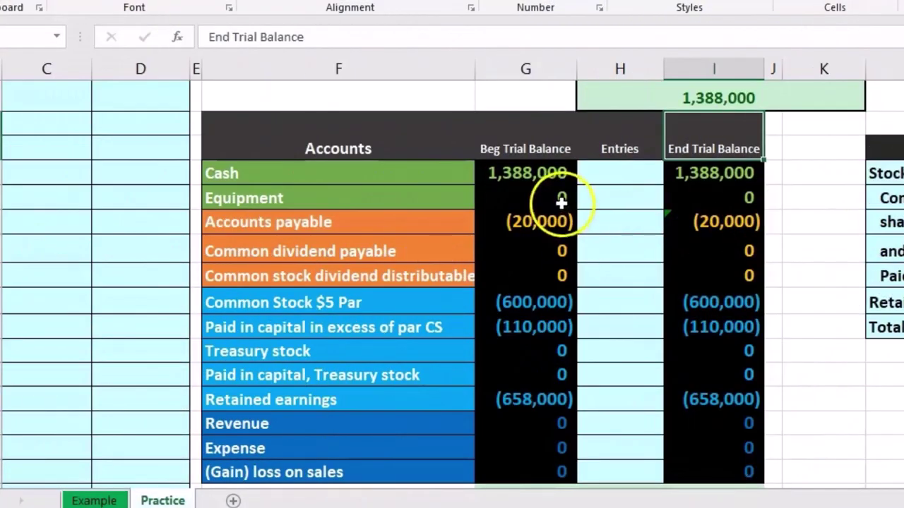
Review the account list by group: assets, liabilities, equity accounts, and the revenue, expense and gain or loss accounts.
left_click_drag(417, 176, 416, 188)
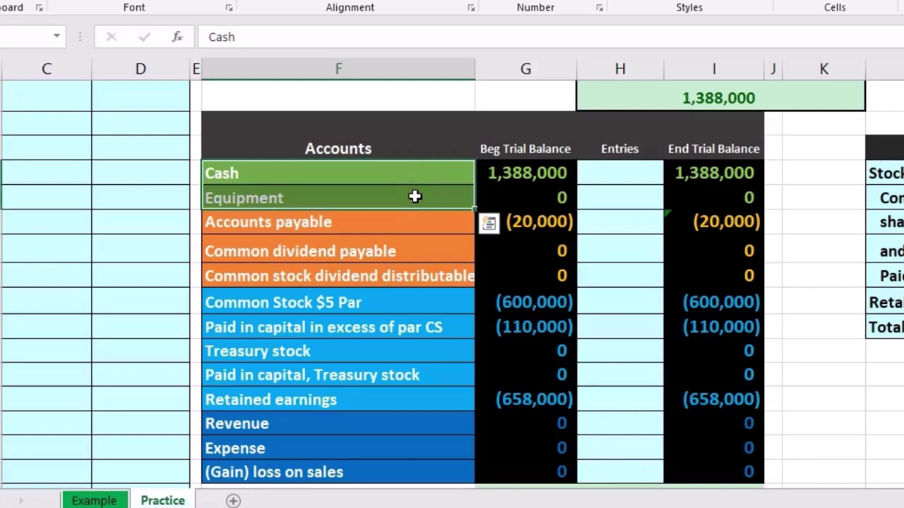
left_click_drag(413, 221, 408, 252)
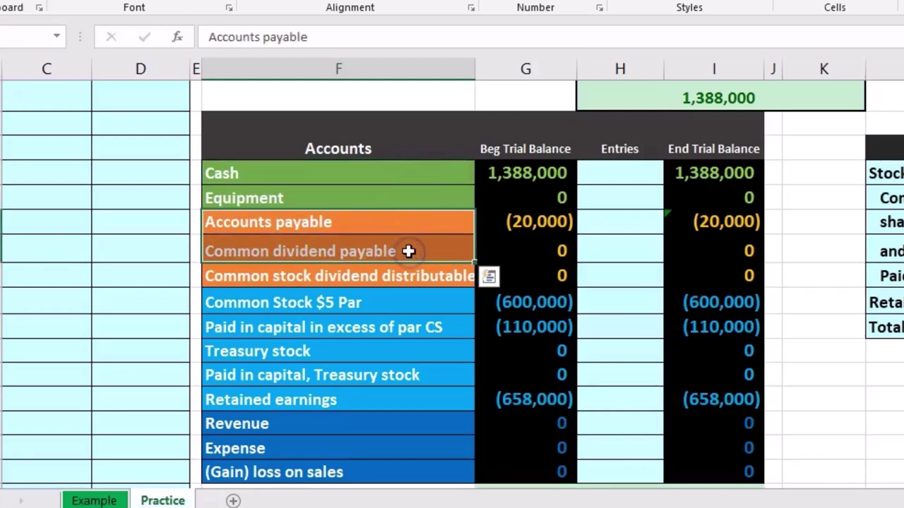
left_click_drag(396, 174, 402, 390)
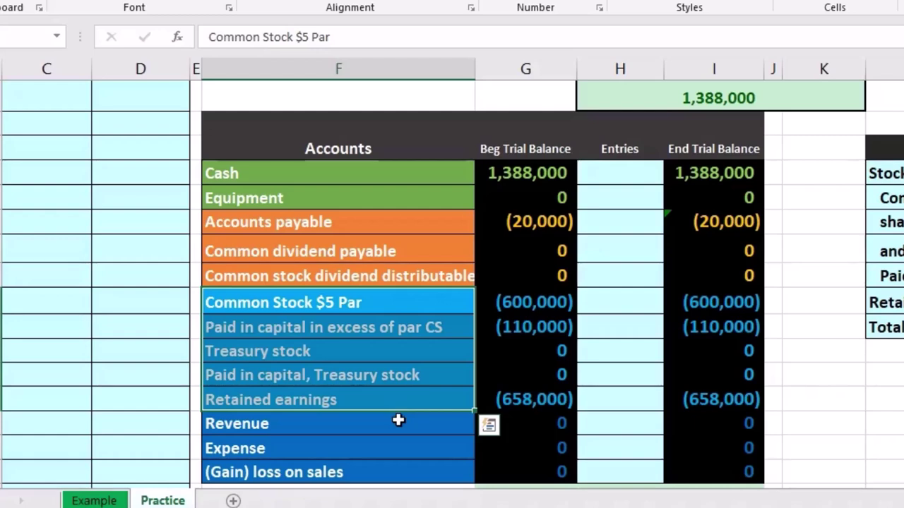
left_click_drag(404, 184, 408, 396)
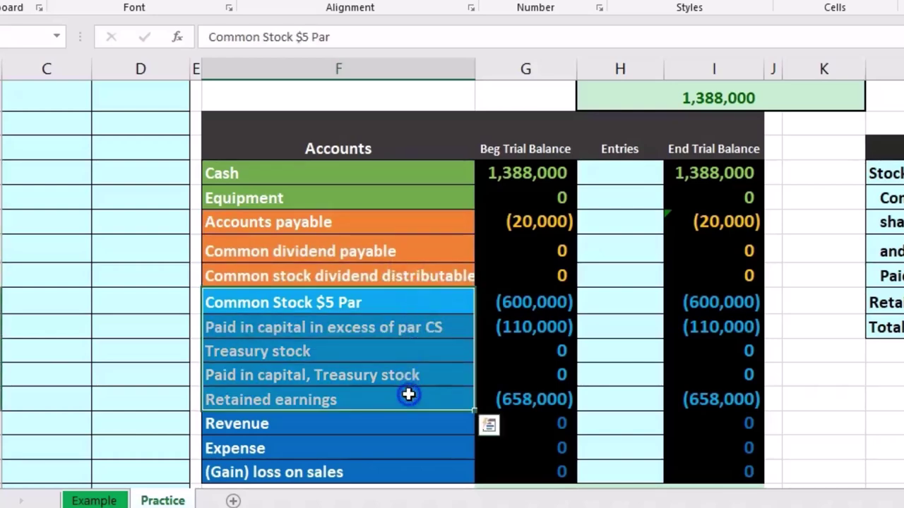
scroll(407, 395, "down", 1)
left_click_drag(394, 354, 398, 387)
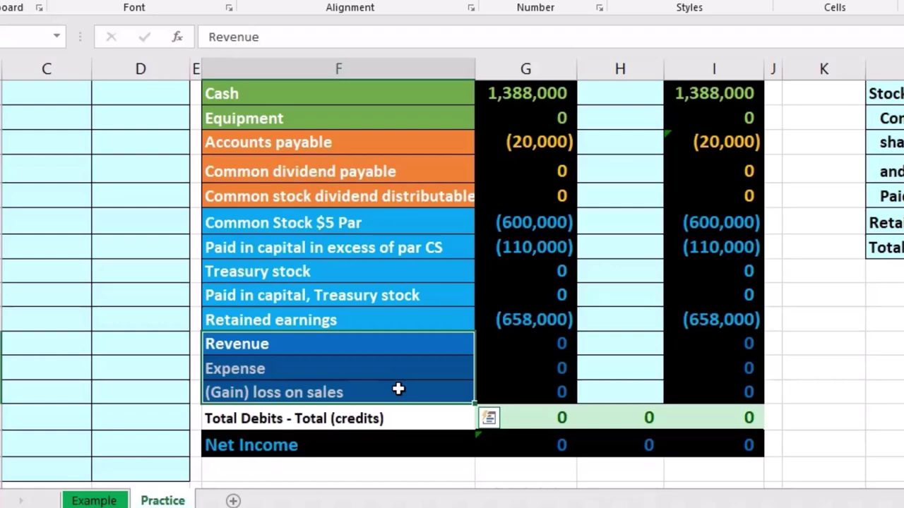
Check the beginning balances of Cash and Accounts payable and inspect the formula behind the beginning Total Debits - Total (credits).
scroll(399, 389, "up", 1)
left_click(524, 173)
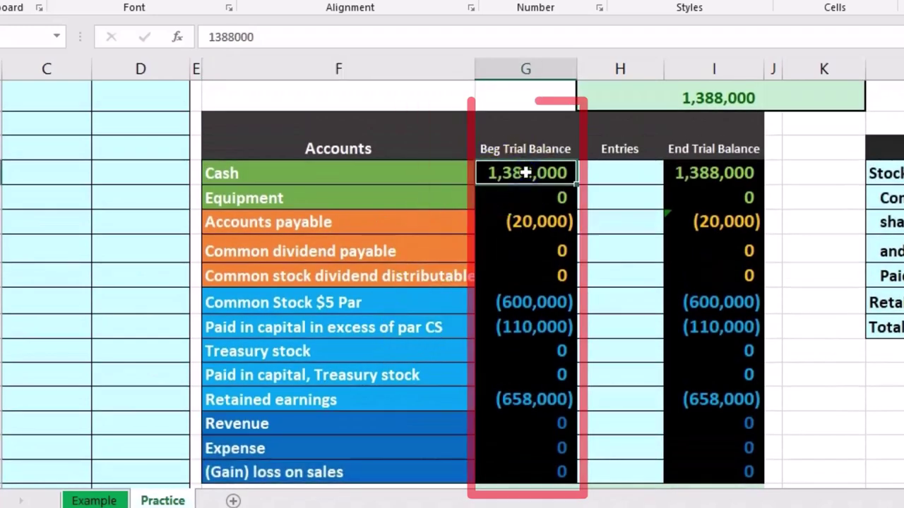
left_click(523, 215)
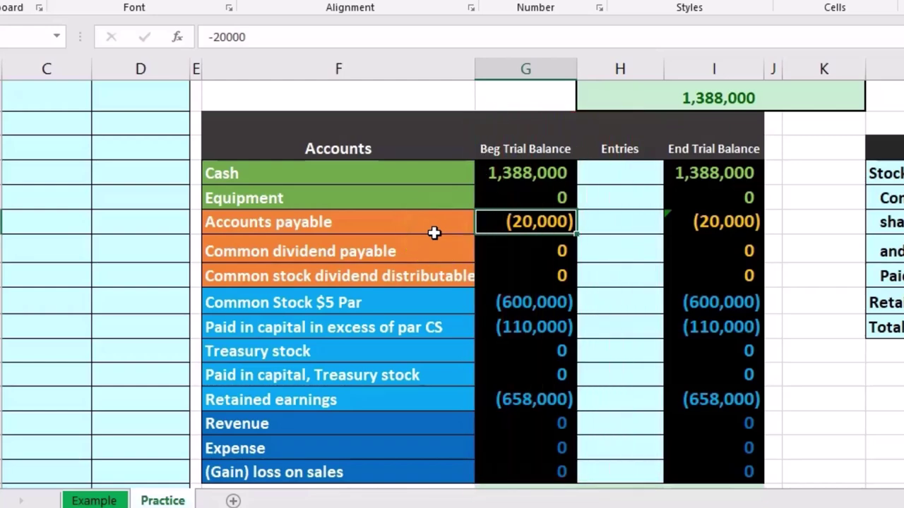
scroll(434, 234, "down", 1)
left_click(520, 417)
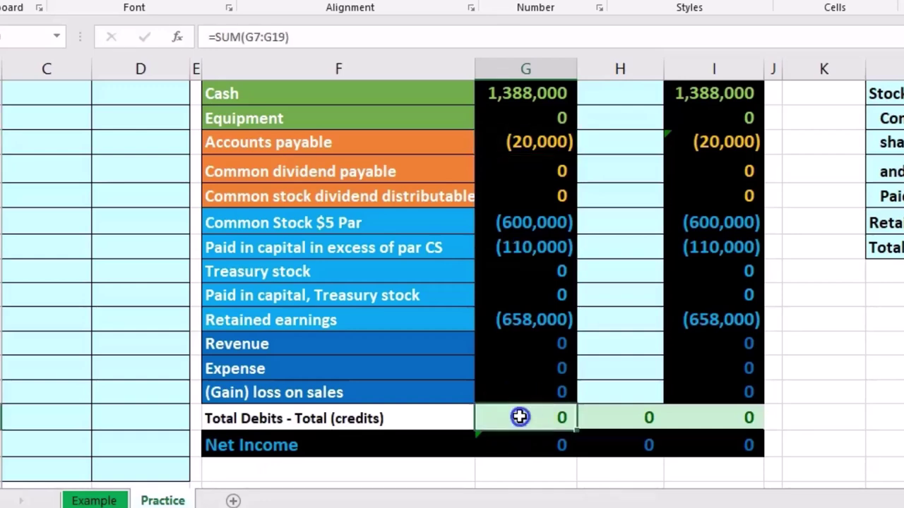
double_click(520, 417)
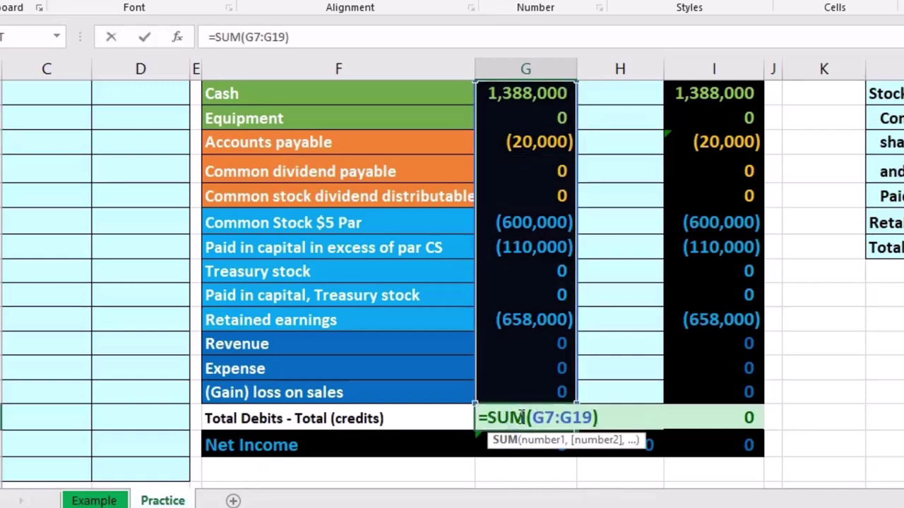
key("Return")
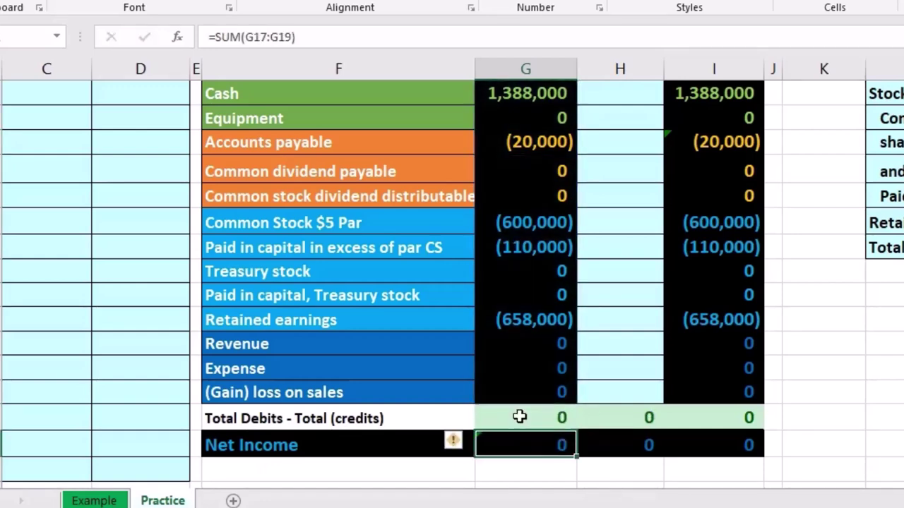
left_click(519, 417)
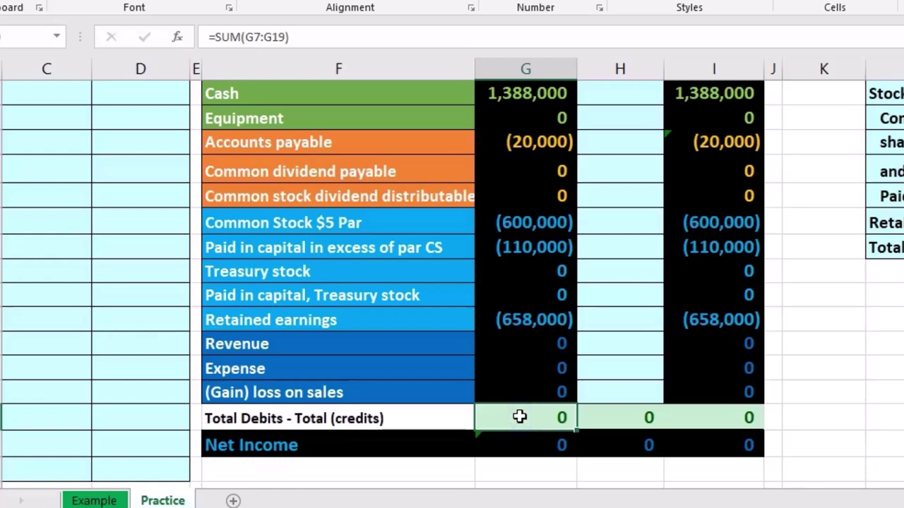
Examine the beginning balances of the income statement accounts and the equity accounts, from Common Stock $5 Par to Retained earnings.
mouse_move(443, 349)
left_mouse_down()
mouse_move(537, 338)
mouse_move(541, 377)
left_mouse_up()
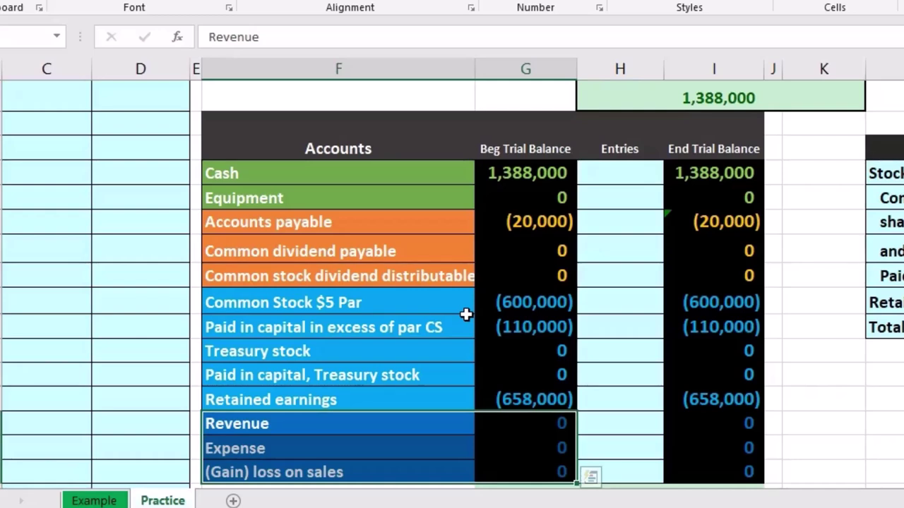
left_click(489, 324)
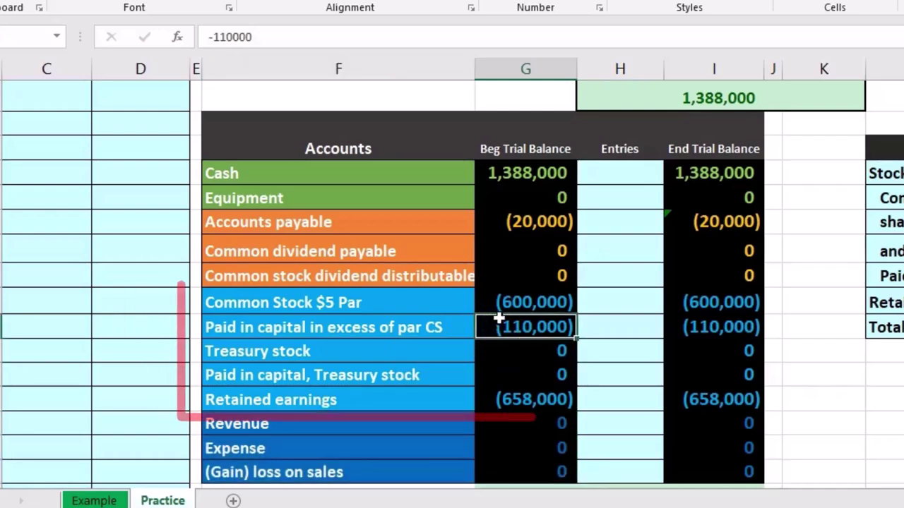
left_click_drag(511, 303, 521, 388)
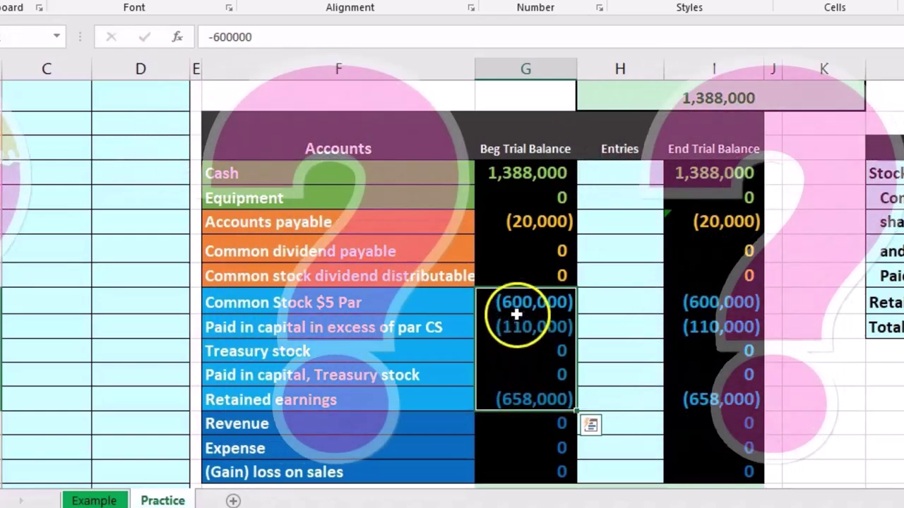
left_click_drag(514, 306, 513, 316)
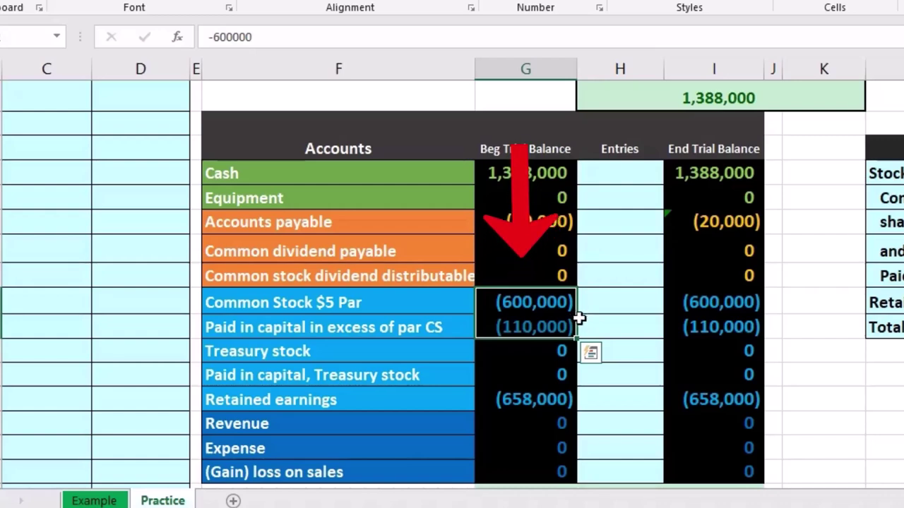
left_click(562, 395)
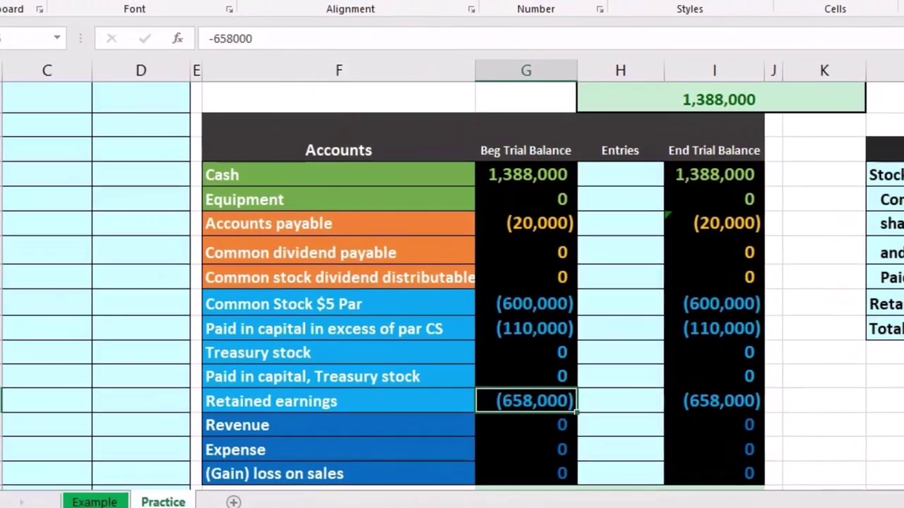
Read the stock dividend problem statement in column A and return to the journal entry area and trial balance.
scroll(452, 317, "left", 3)
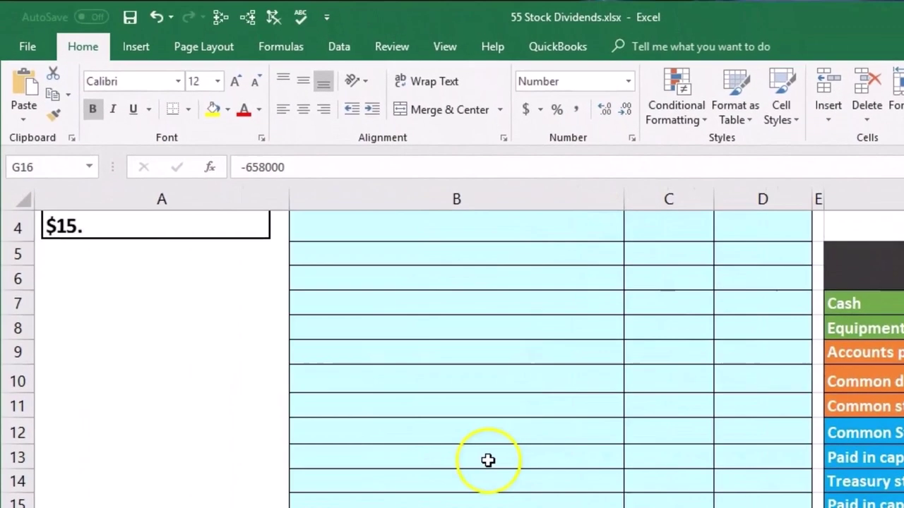
scroll(484, 446, "up", 1)
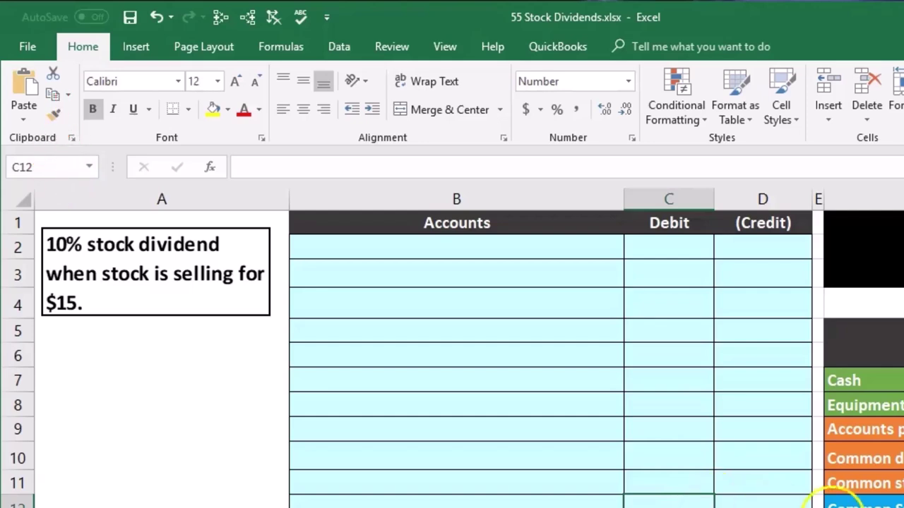
scroll(452, 353, "right", 3)
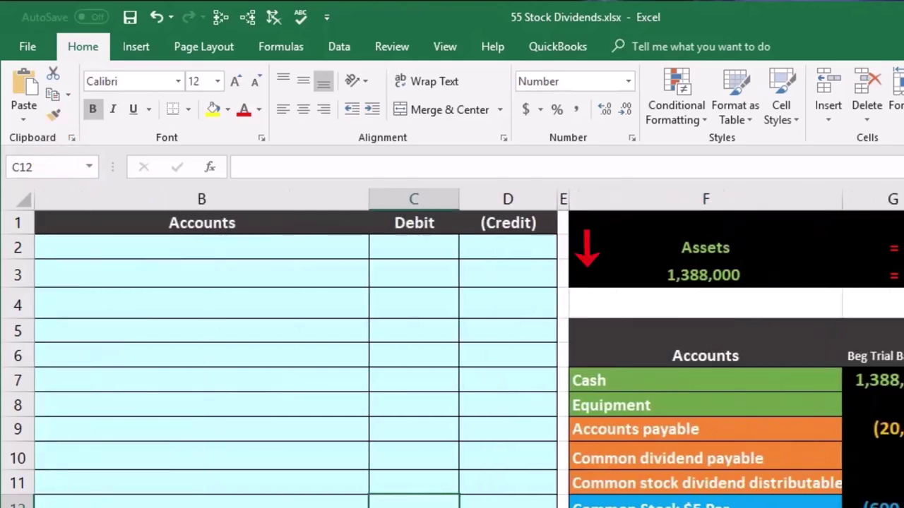
Go through the account names from Cash to Retained earnings and check the Retained earnings beginning balance.
left_click(705, 378)
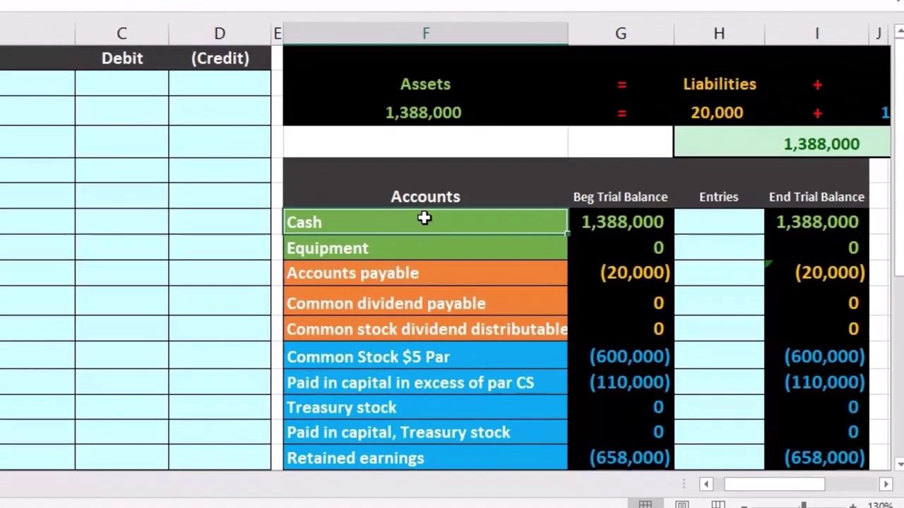
left_click(420, 293)
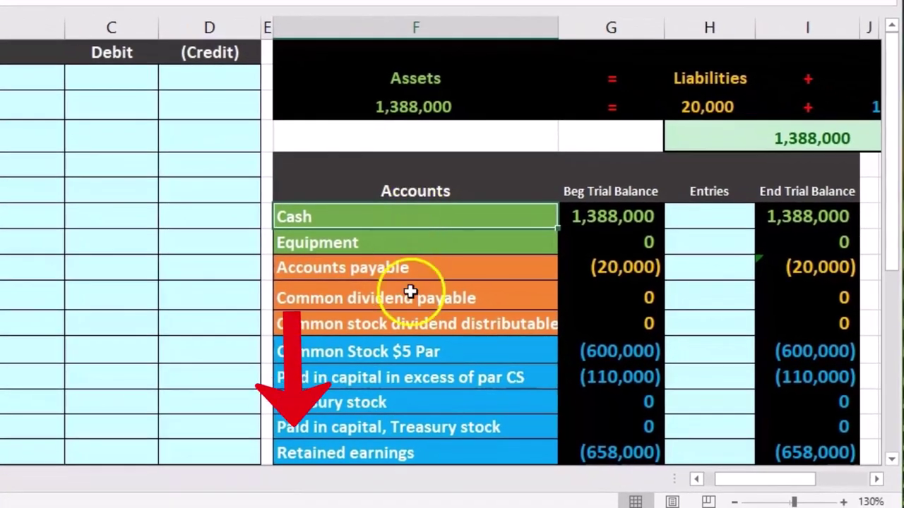
left_click(445, 451)
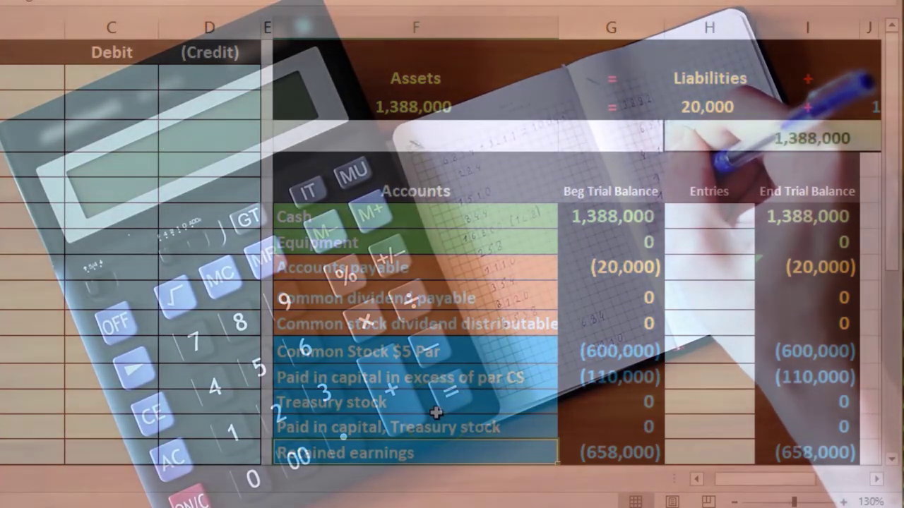
scroll(483, 413, "down", 1)
left_click(587, 374)
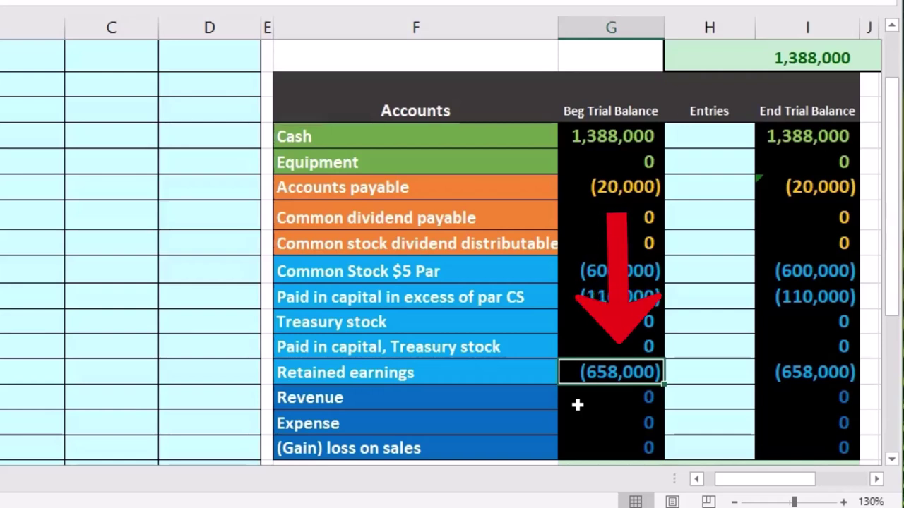
Compare the beginning balance sums of assets less liabilities, total equity and the two paid-in capital accounts, ending on Retained earnings.
left_click_drag(615, 272, 615, 292)
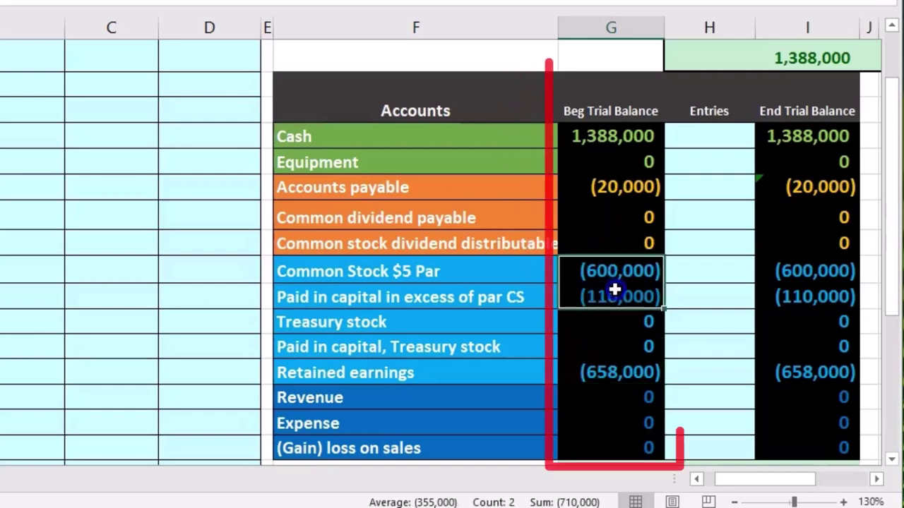
left_click_drag(609, 137, 613, 236)
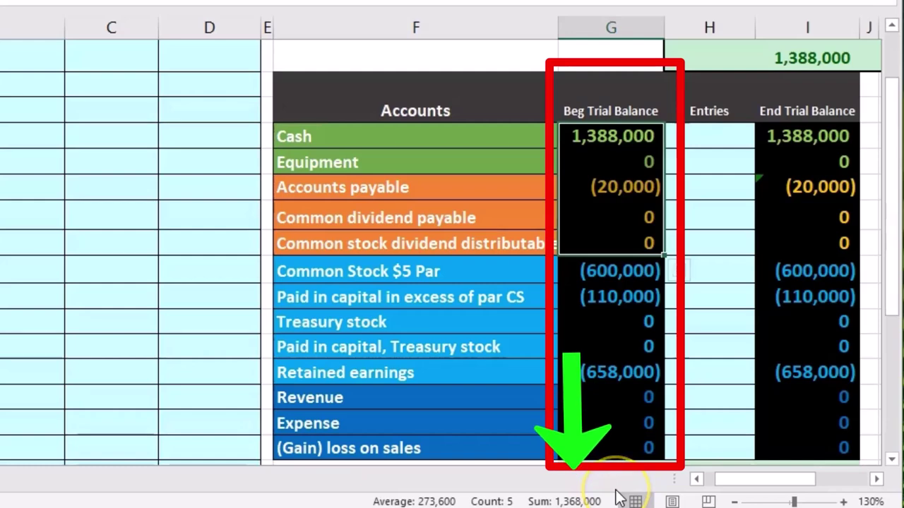
left_click_drag(615, 273, 615, 369)
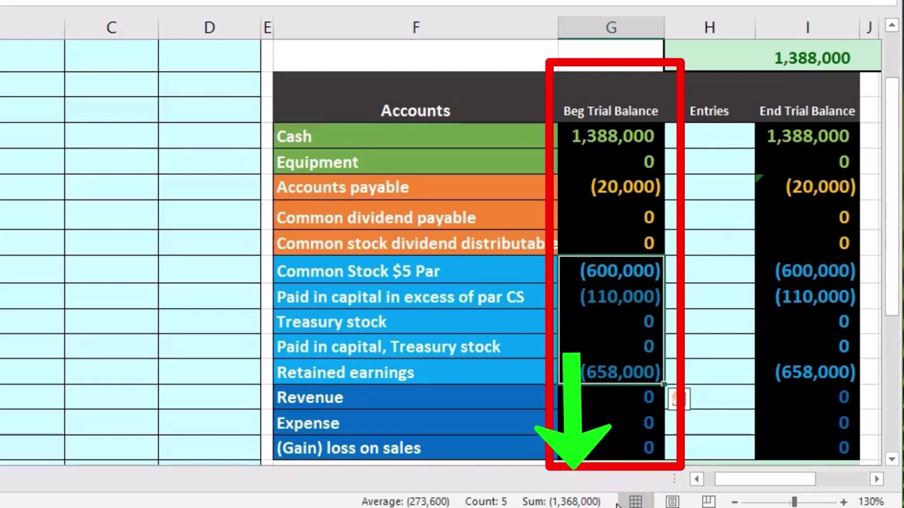
left_click_drag(599, 272, 600, 298)
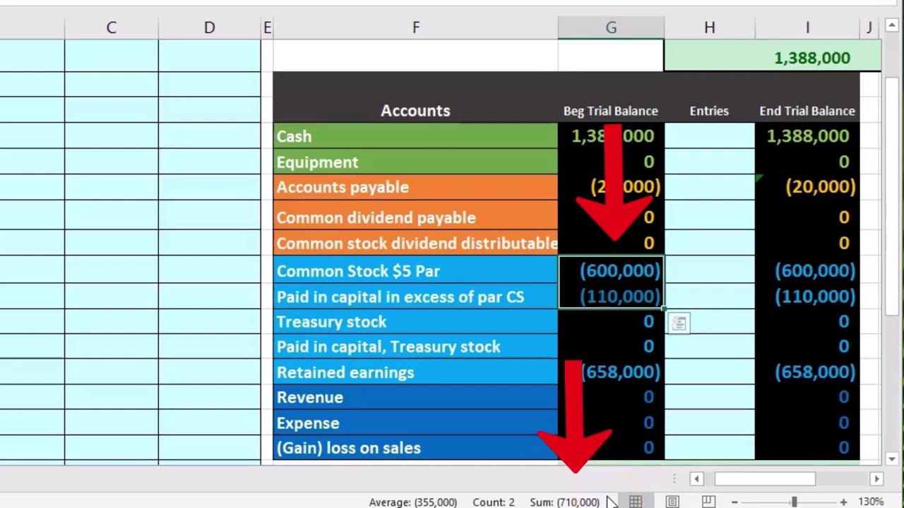
left_click(613, 374)
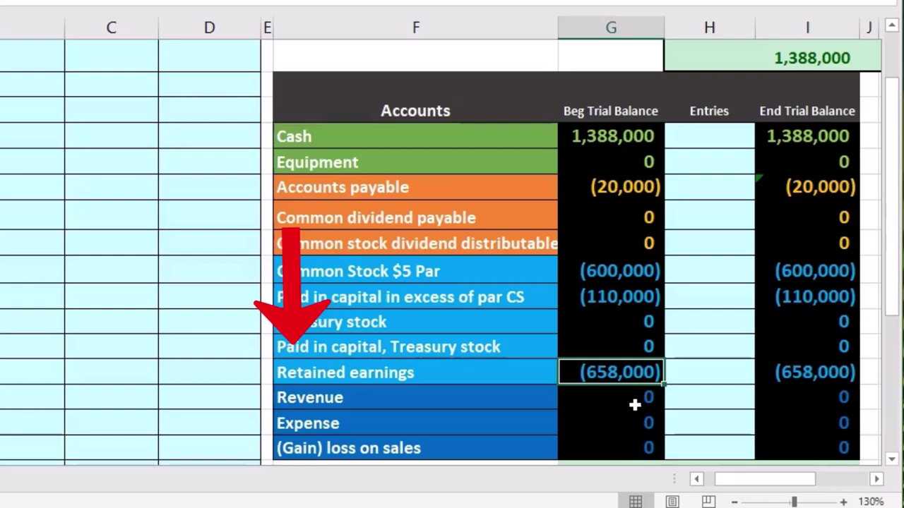
Copy the Retained earnings account name from the trial balance and paste it as values into B2 of the journal entry.
left_click(483, 375)
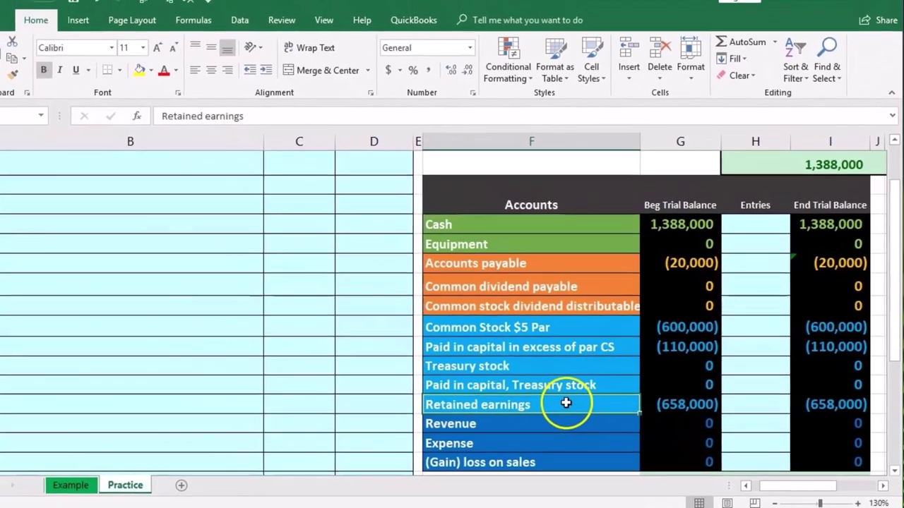
right_click(529, 393)
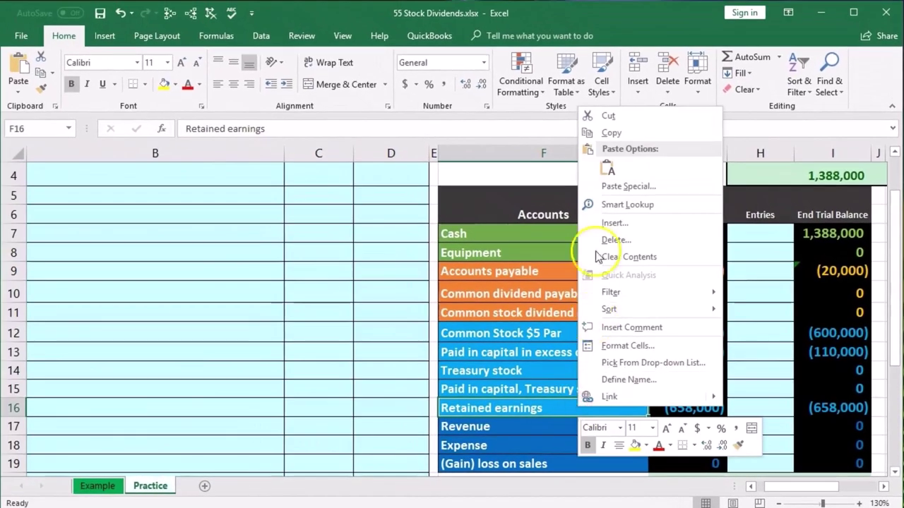
left_click(611, 133)
scroll(210, 319, "up", 1)
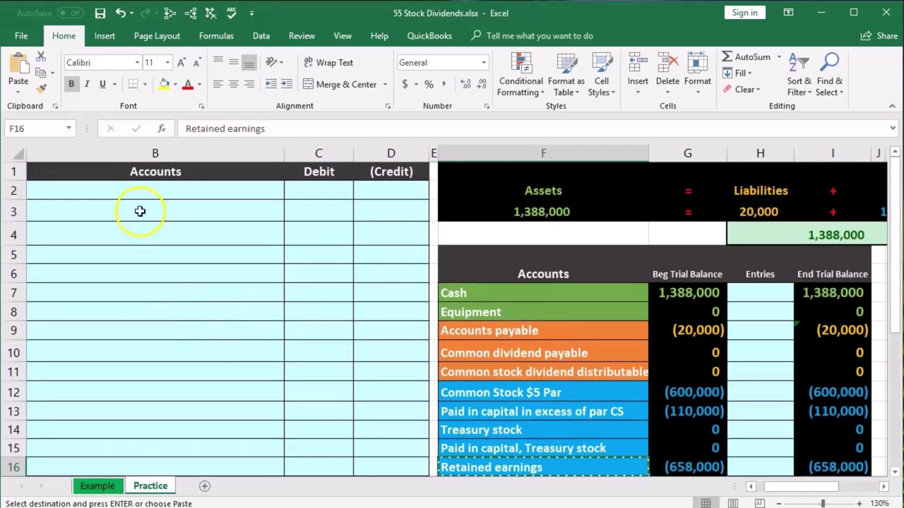
left_click(121, 187)
right_click(121, 187)
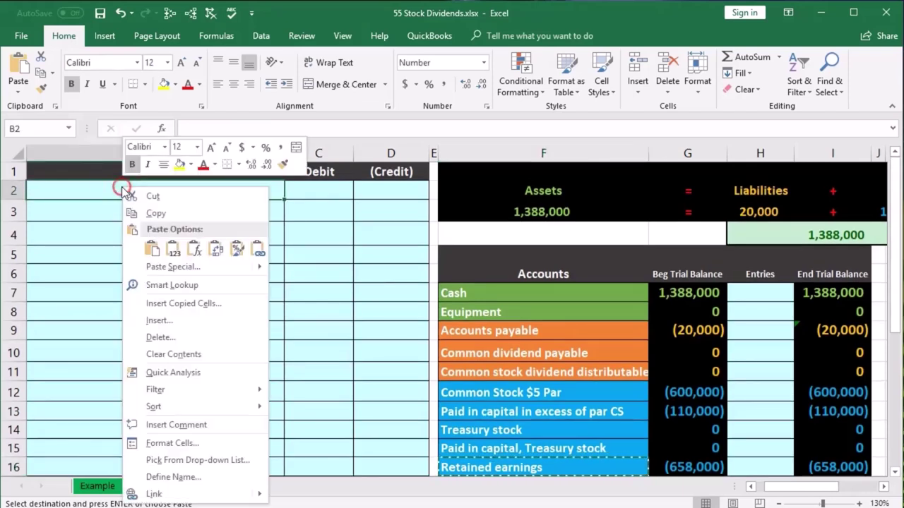
left_click(175, 247)
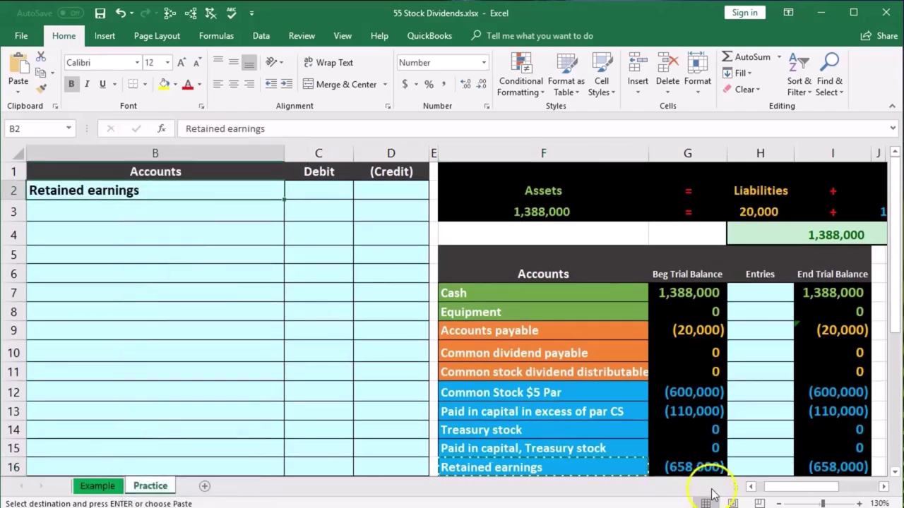
Open the Calculator beside the stock dividend problem statement and return to the trial balance in the worksheet.
left_click(754, 486)
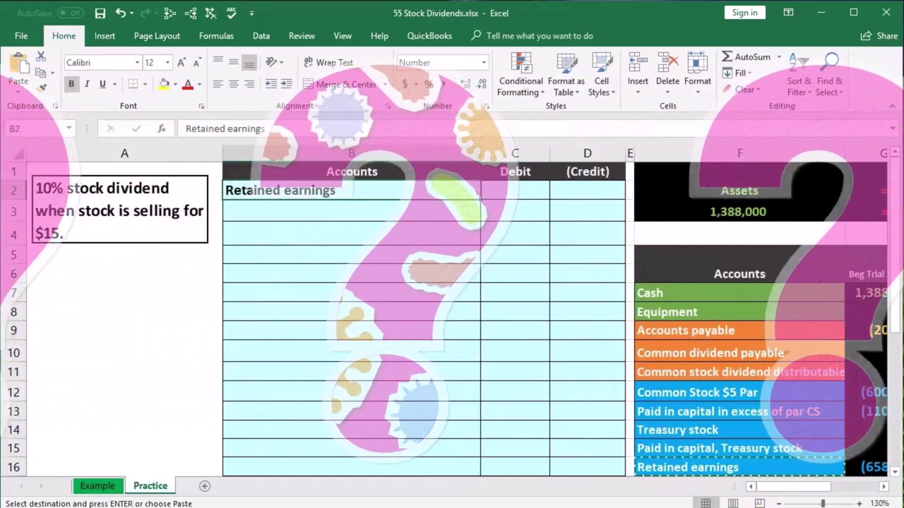
left_click(623, 505)
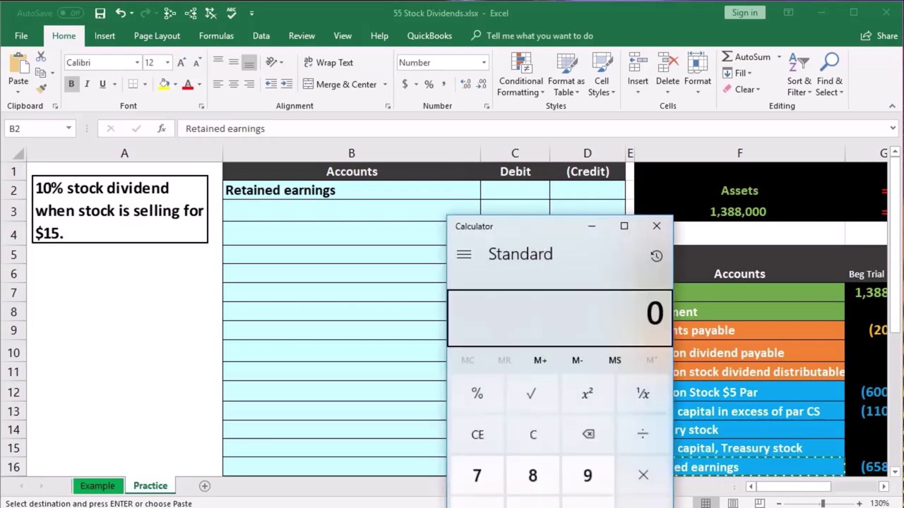
left_click_drag(556, 261, 502, 258)
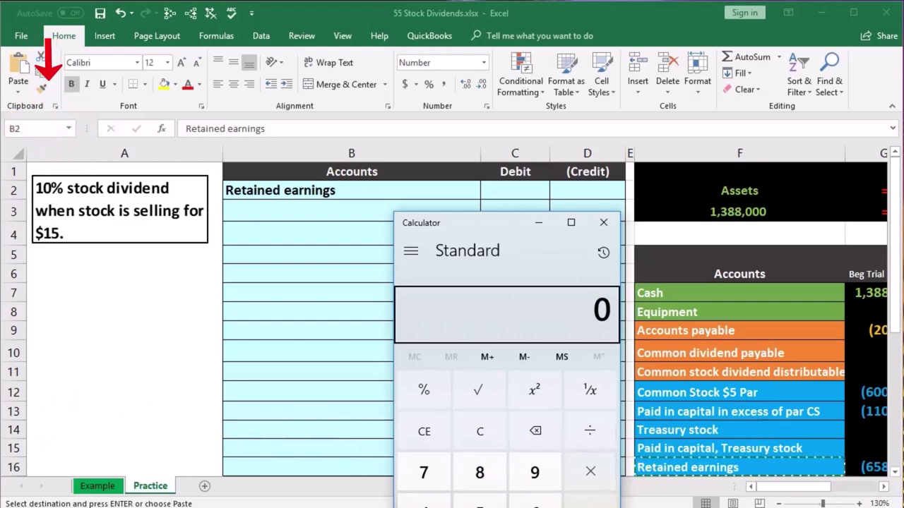
left_click(808, 426)
left_click(883, 488)
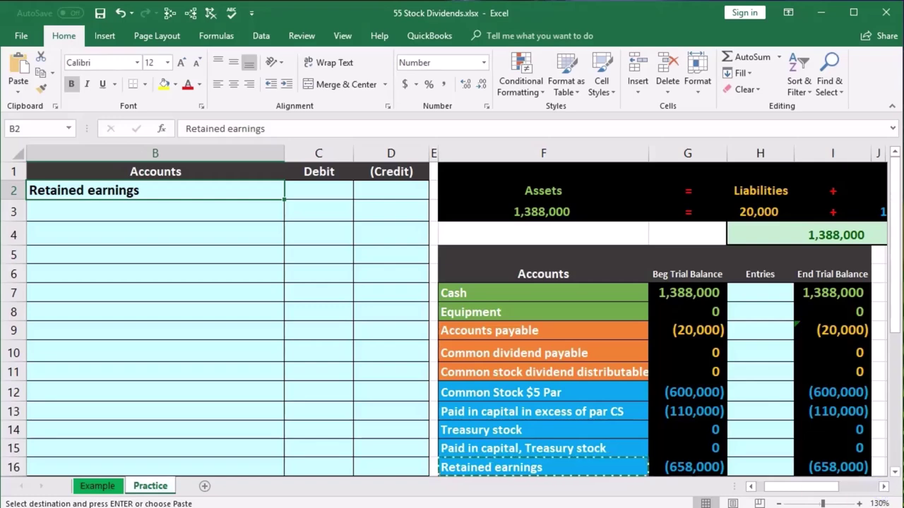
Switch to the Calculator, divide the common stock balance of 600,000 by the $5 par value, and return to the worksheet.
key("alt+Tab")
left_click(479, 431)
left_click_drag(512, 233, 317, 238)
left_click(296, 444)
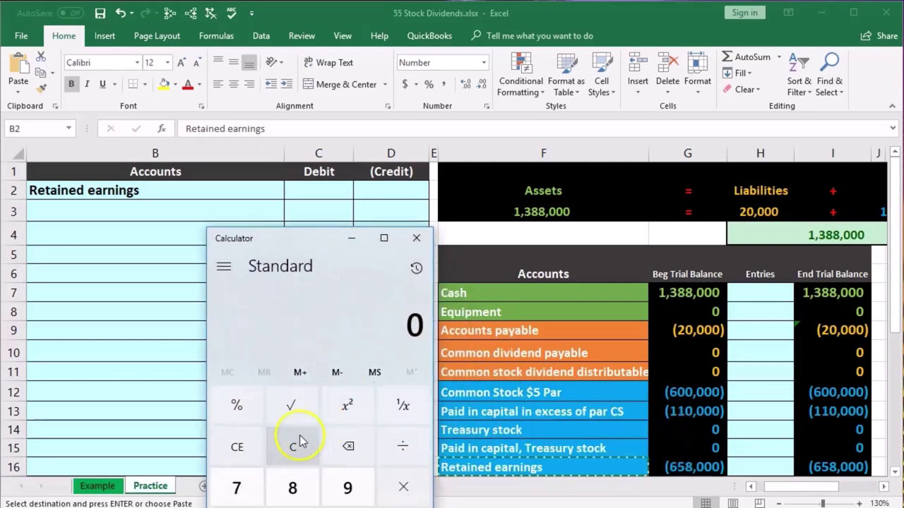
type("600,000")
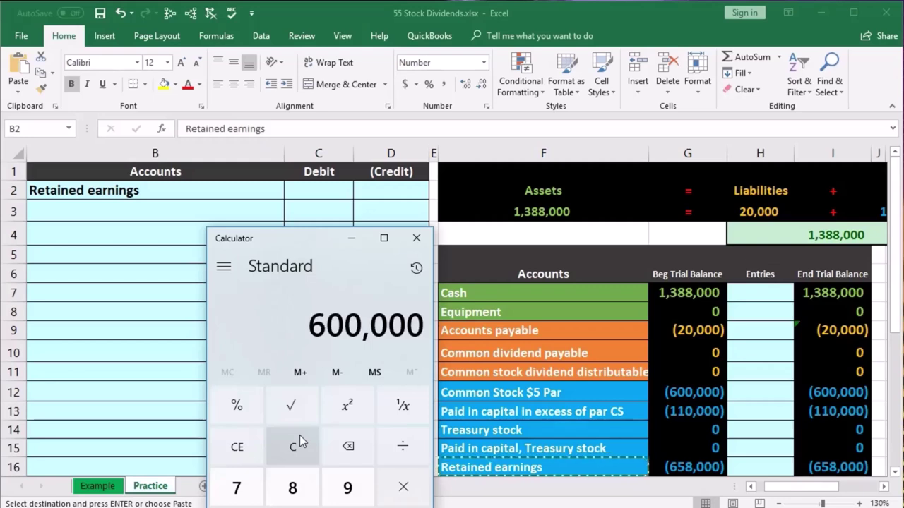
key("slash")
type("5")
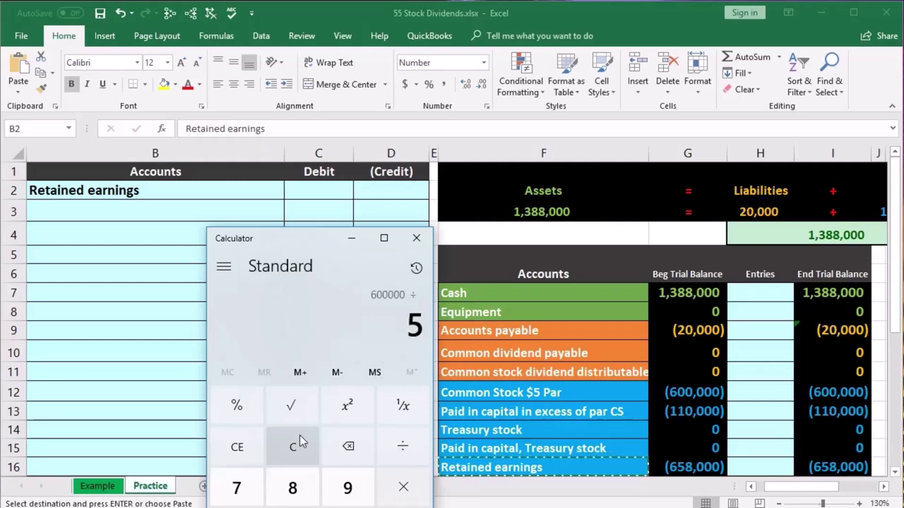
key("Return")
left_click(329, 332)
left_click(148, 266)
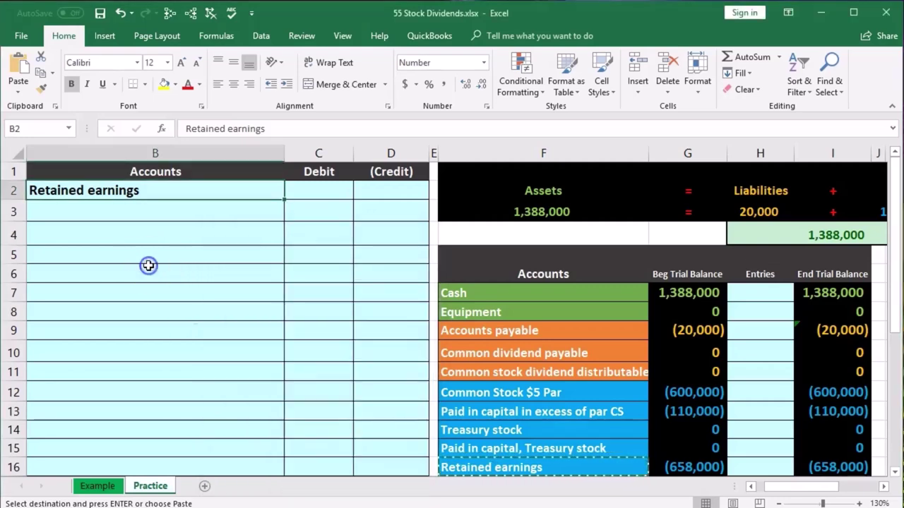
Bring the problem statement into view and multiply the 120,000 shares by 0.1 in the Calculator.
left_click_drag(786, 495, 722, 492)
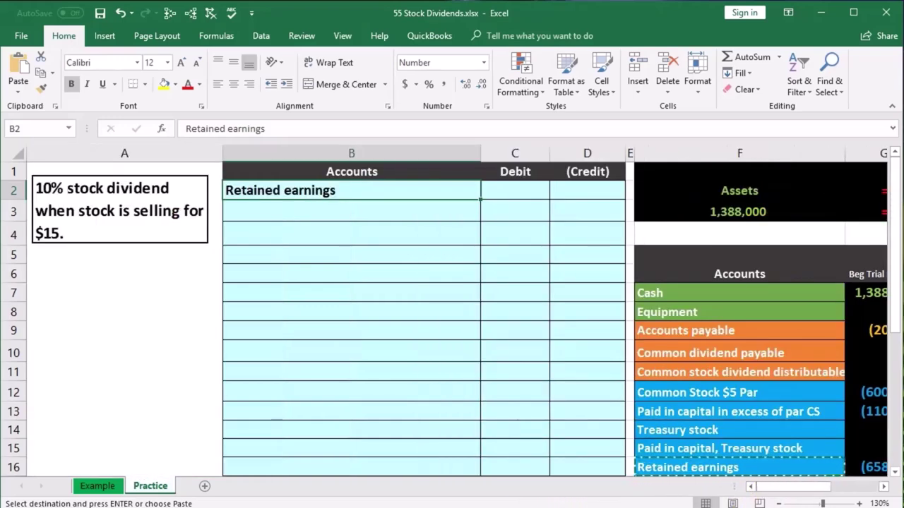
key("alt+Tab")
left_click(337, 276)
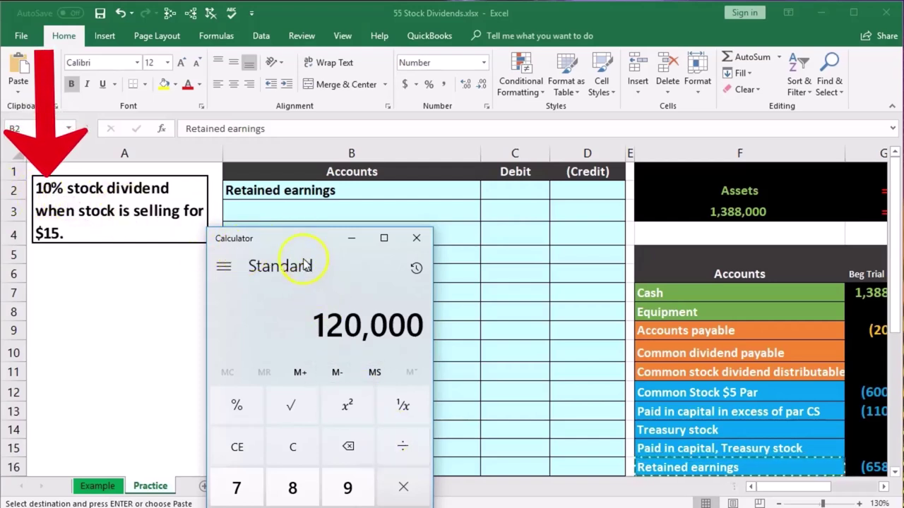
left_click_drag(293, 243, 327, 226)
left_click(438, 469)
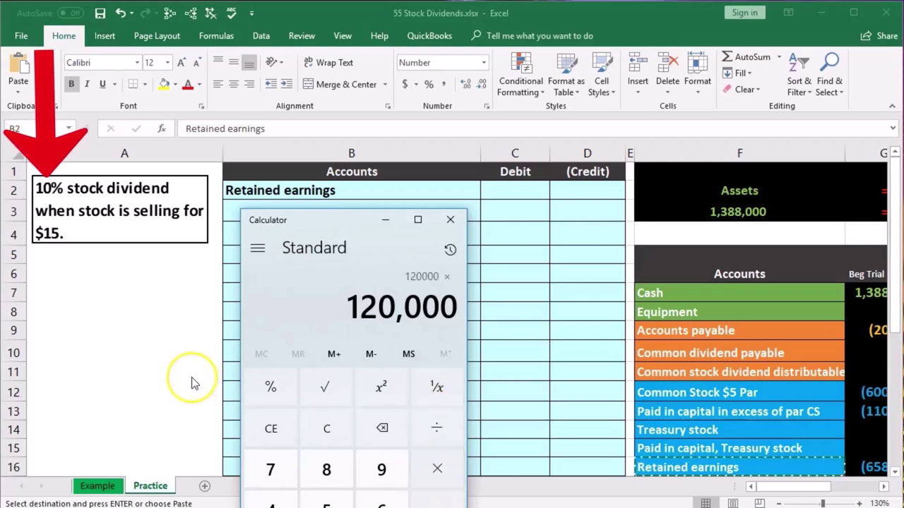
type(".1")
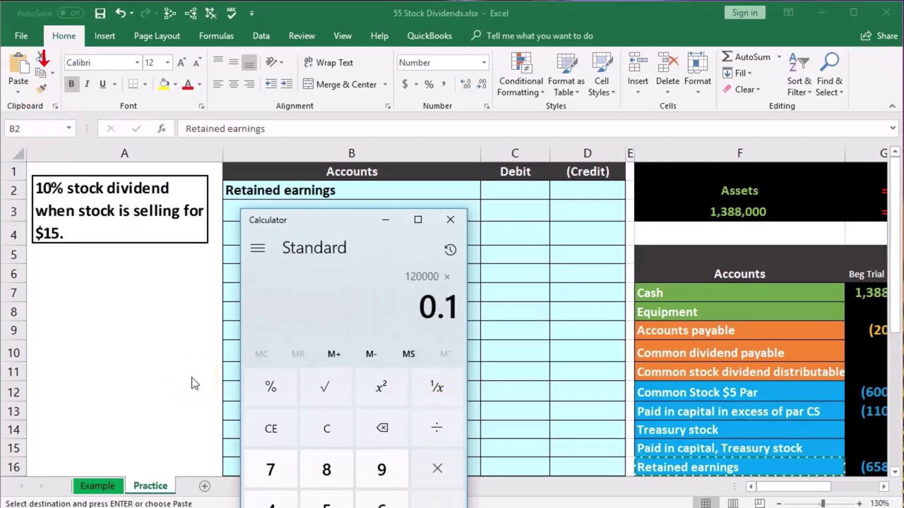
key("Return")
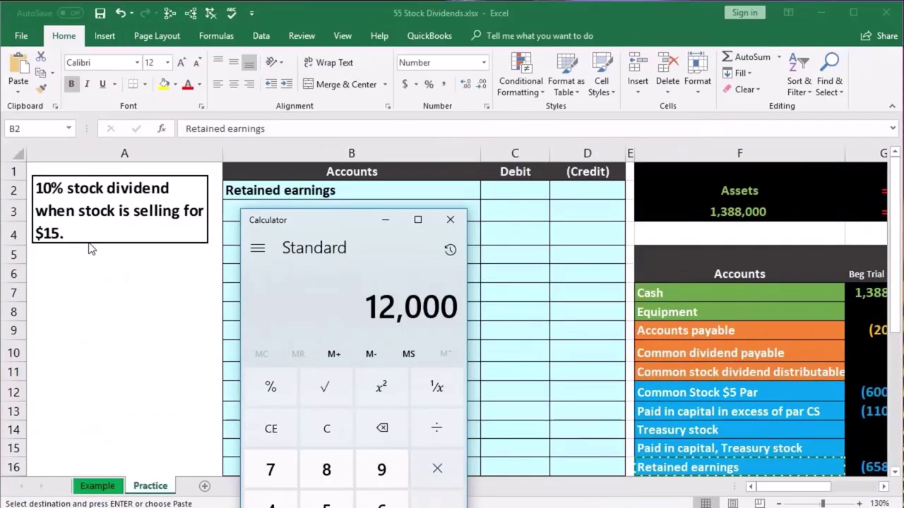
Multiply the 12,000 dividend shares by the $15 selling price in the Calculator and return to the worksheet.
key("asterisk")
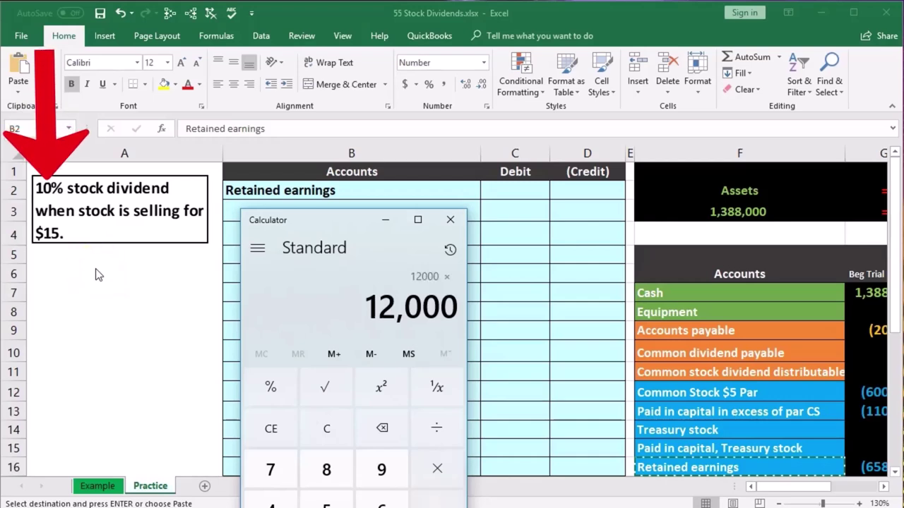
type("15")
key("Return")
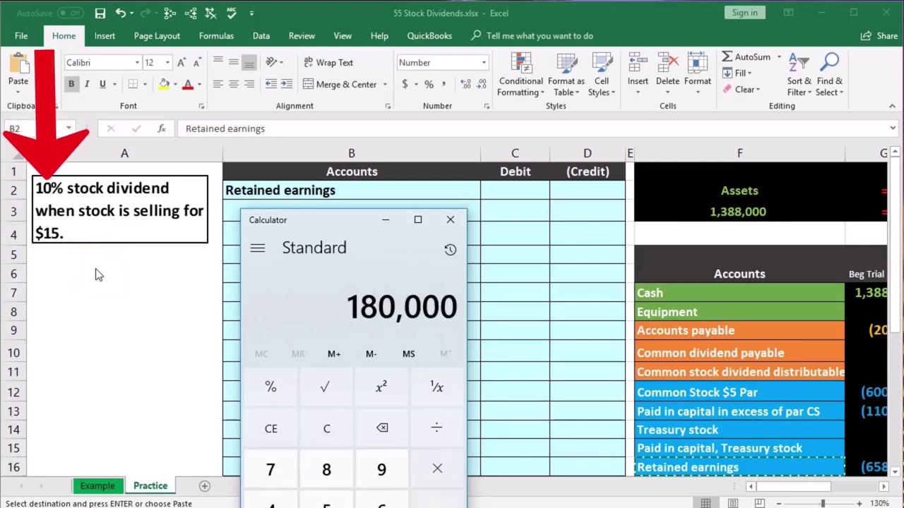
left_click(442, 226)
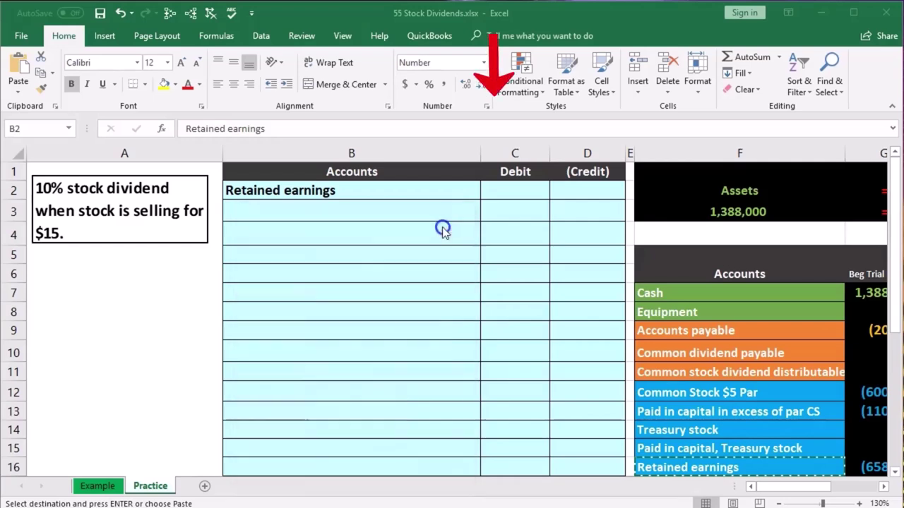
Enter the formula =120000*.1*15 as the Retained earnings debit in C2.
left_click(515, 185)
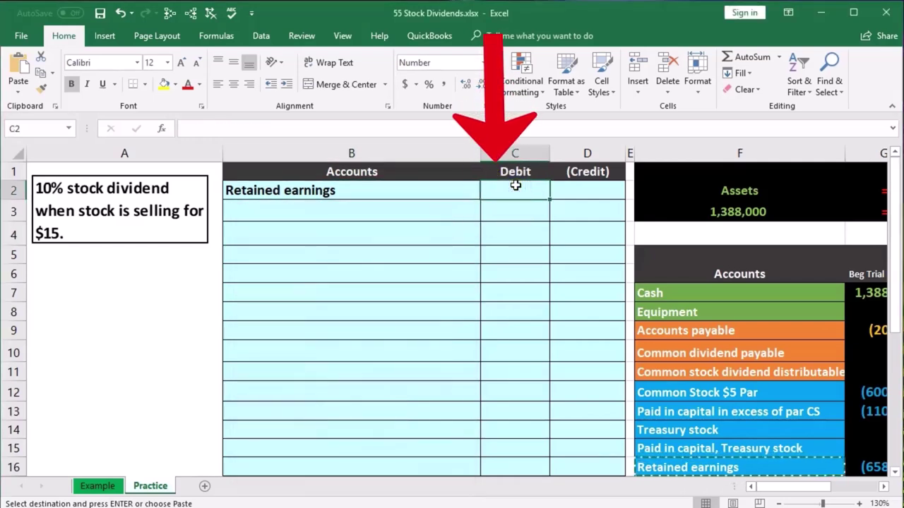
type("=120000")
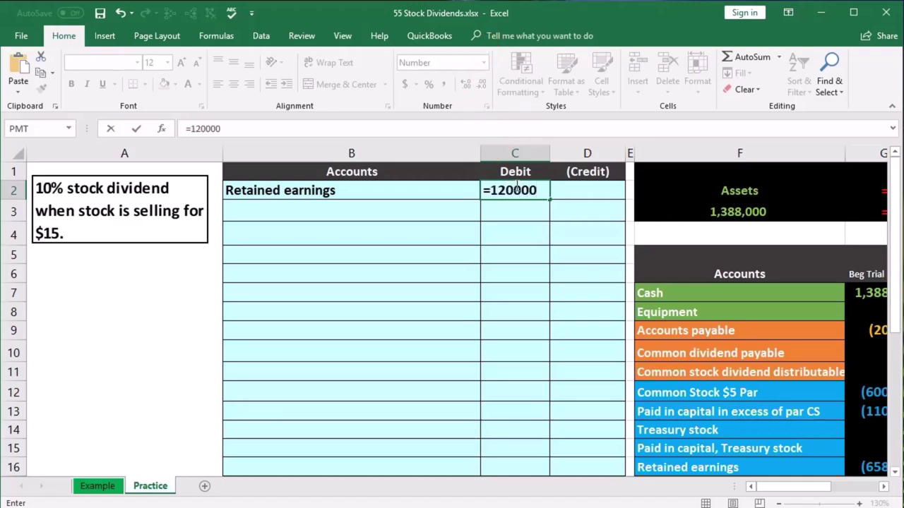
type("*.1")
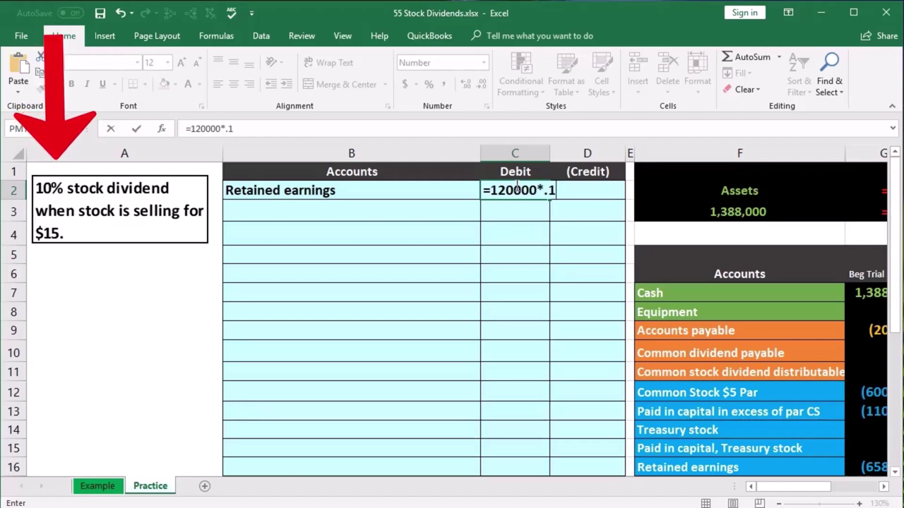
type("*15")
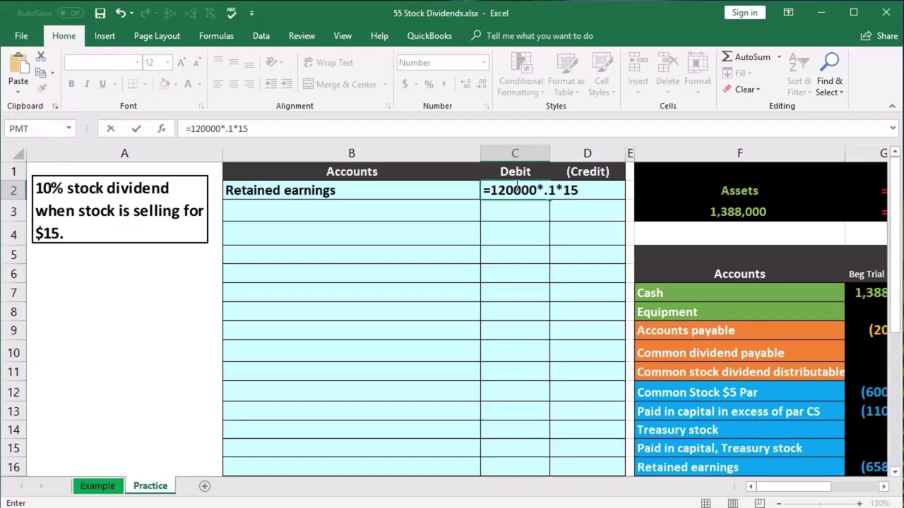
key("Return")
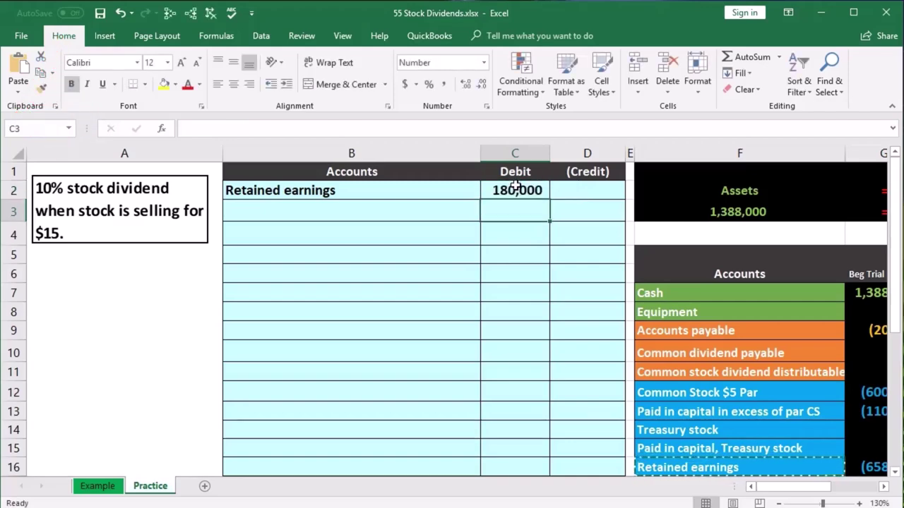
Examine the trial balance accounts from Cash to Retained earnings for the credit side, ending on Common stock dividend distributable.
key("Down")
scroll(367, 426, "right", 1)
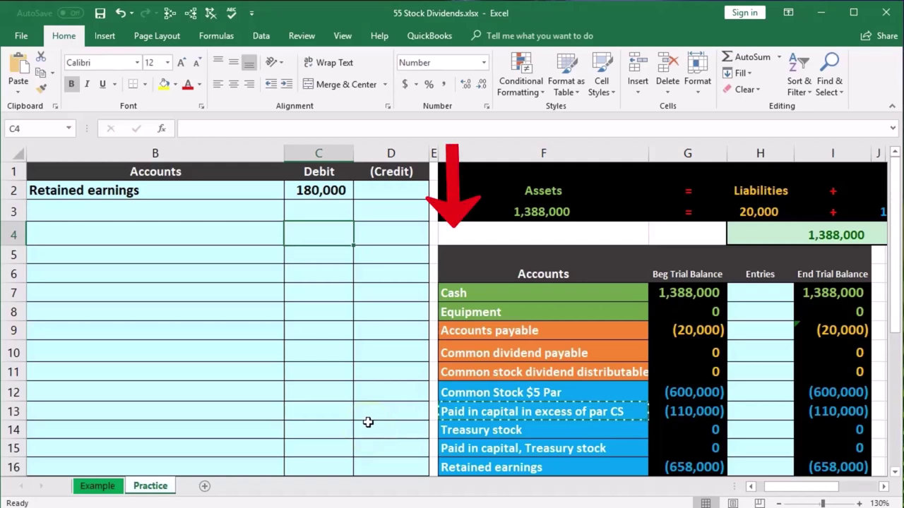
left_click(476, 294)
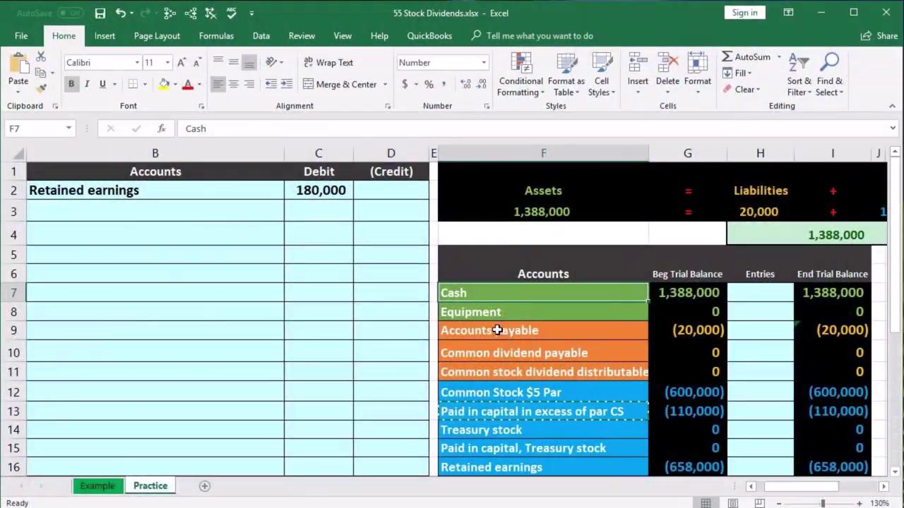
left_click(466, 393)
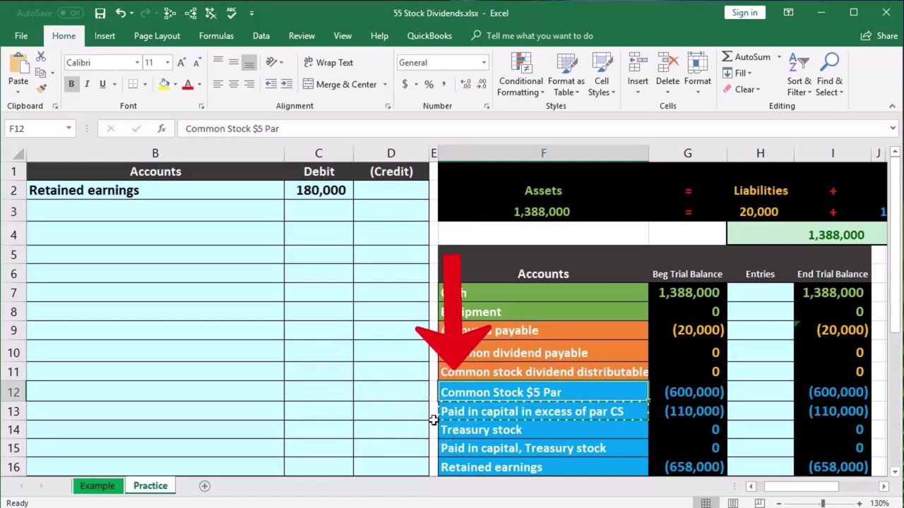
left_click(479, 416)
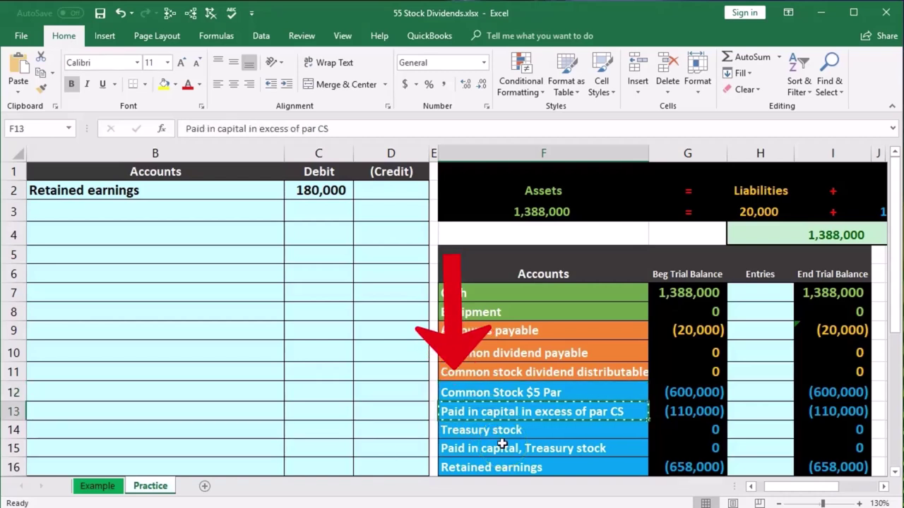
left_click(509, 394)
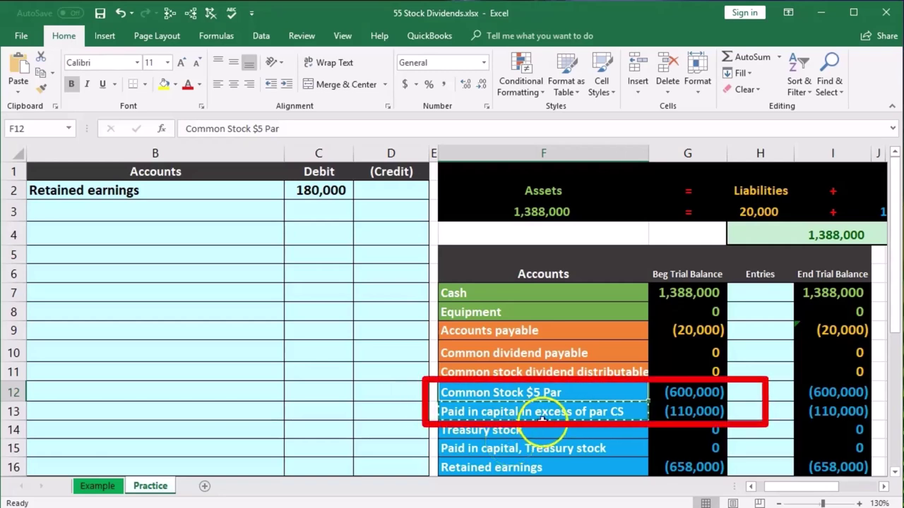
left_click_drag(581, 393, 579, 410)
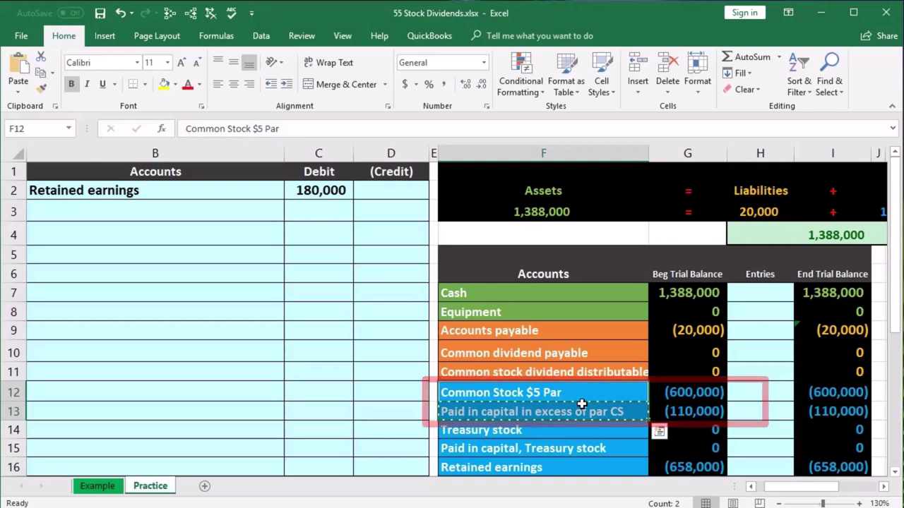
left_click(592, 464)
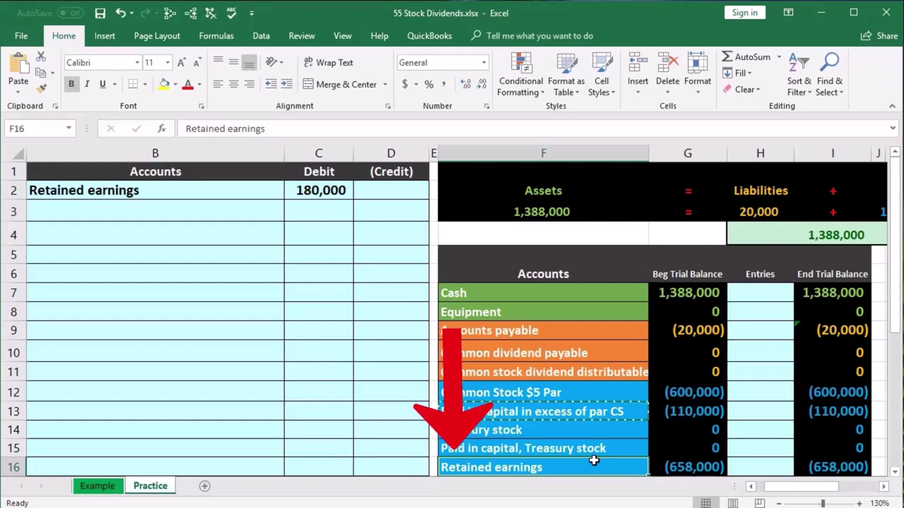
left_click(593, 416)
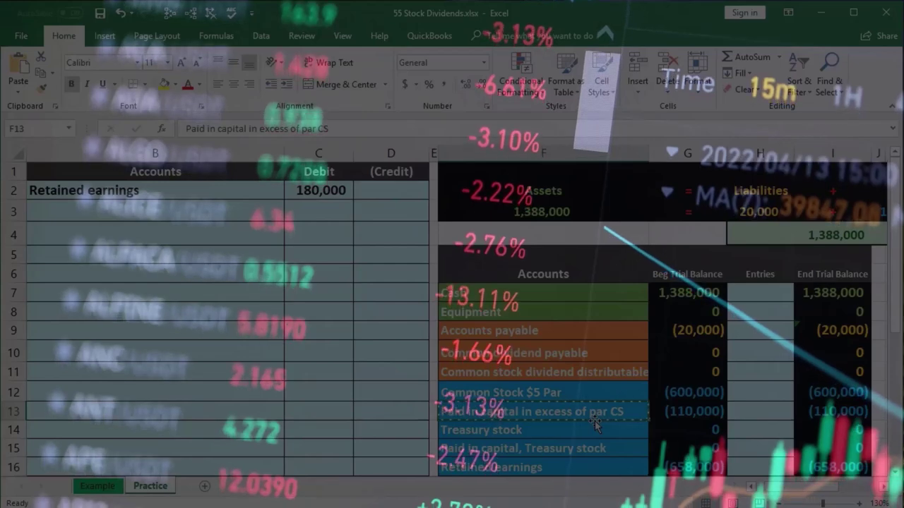
left_click(602, 374)
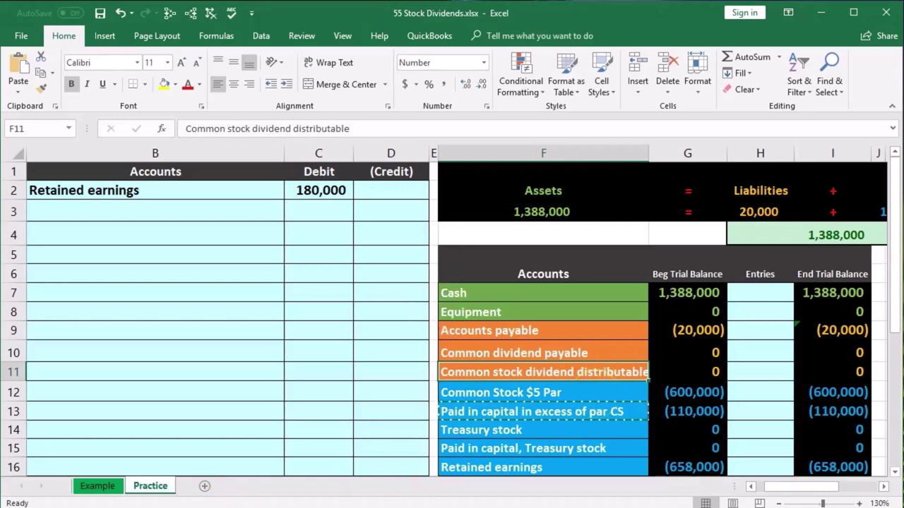
Compare the two common dividend liability accounts and copy the Common stock dividend distributable name as values into B3.
left_click(581, 354)
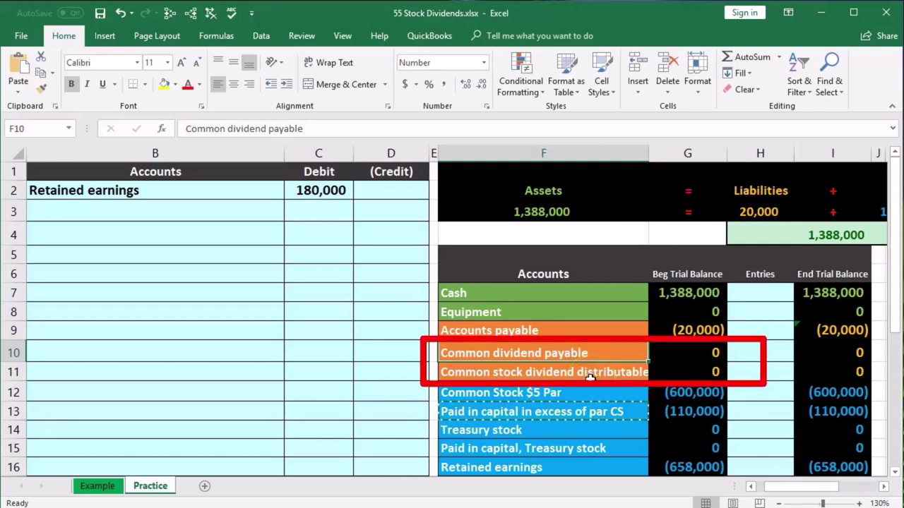
left_click(576, 375)
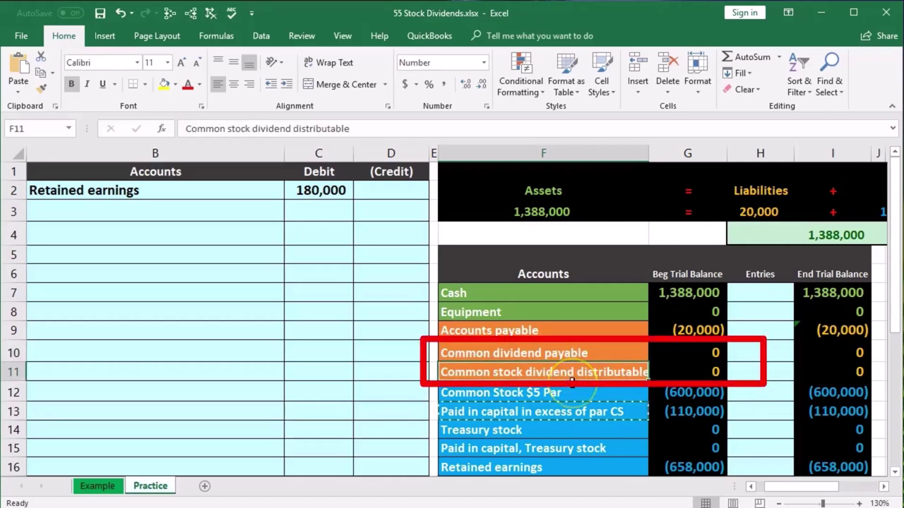
left_click(573, 354)
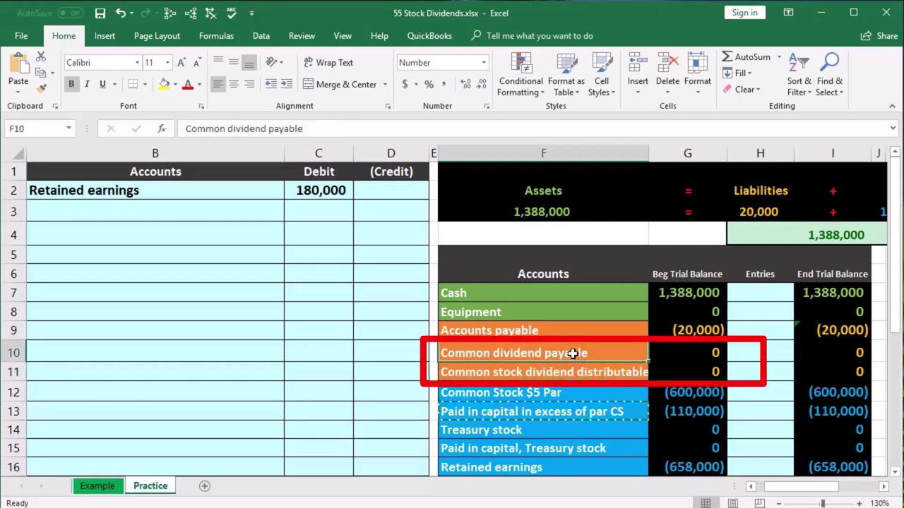
left_click(573, 366)
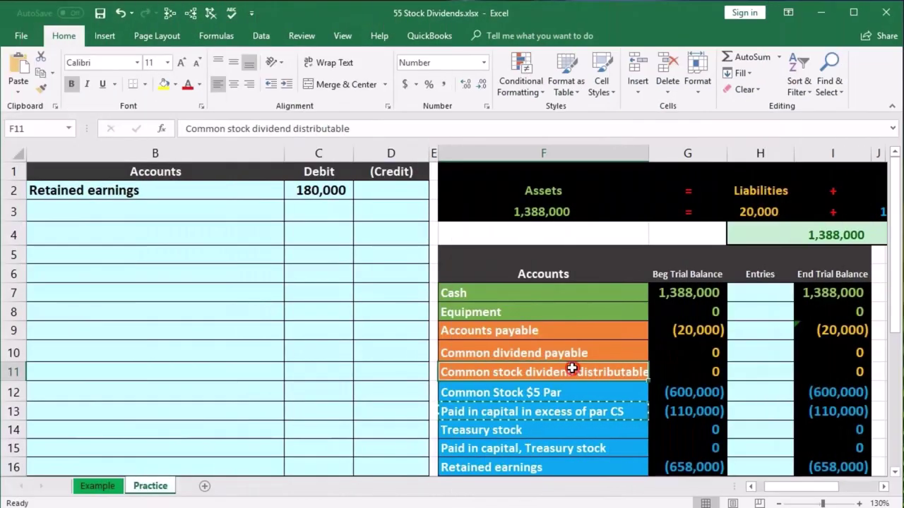
right_click(573, 372)
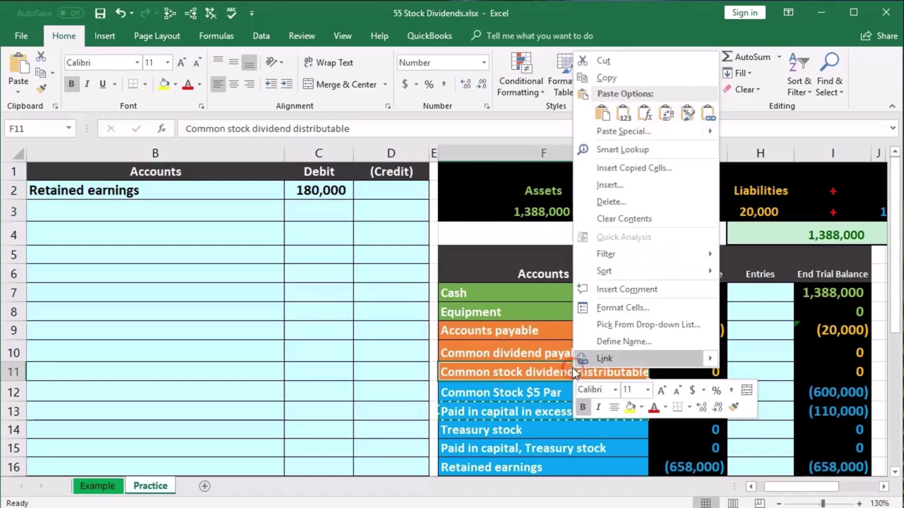
left_click(604, 78)
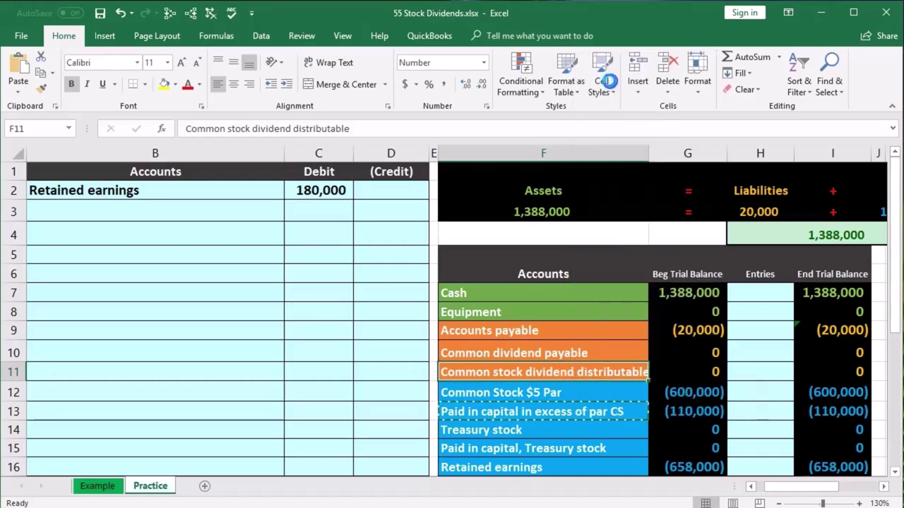
left_click(209, 205)
right_click(207, 205)
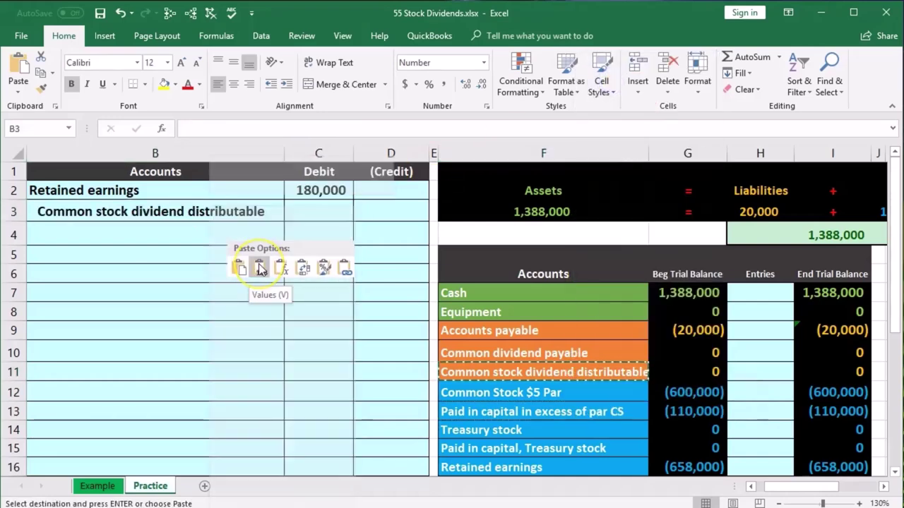
left_click(259, 270)
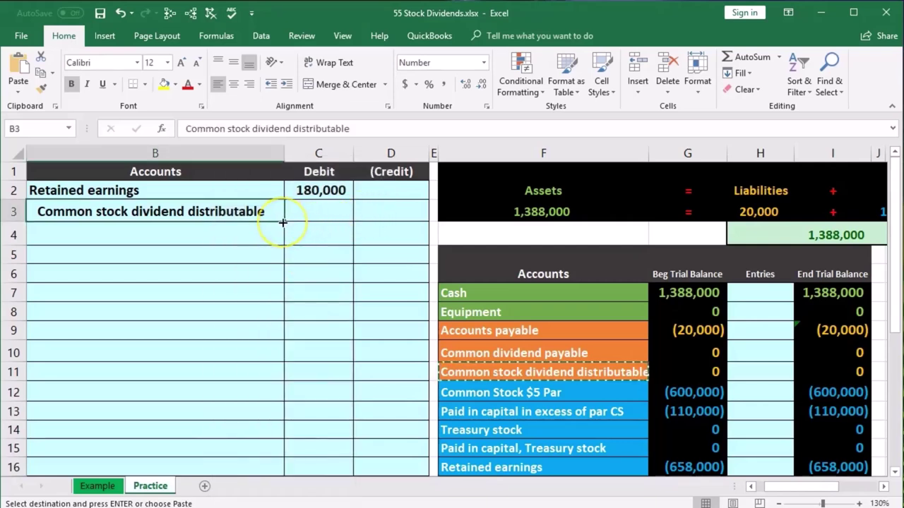
Examine the Common Stock $5 Par and Paid in capital in excess of par CS accounts and the Retained earnings debit, ending on D3.
left_click(514, 392)
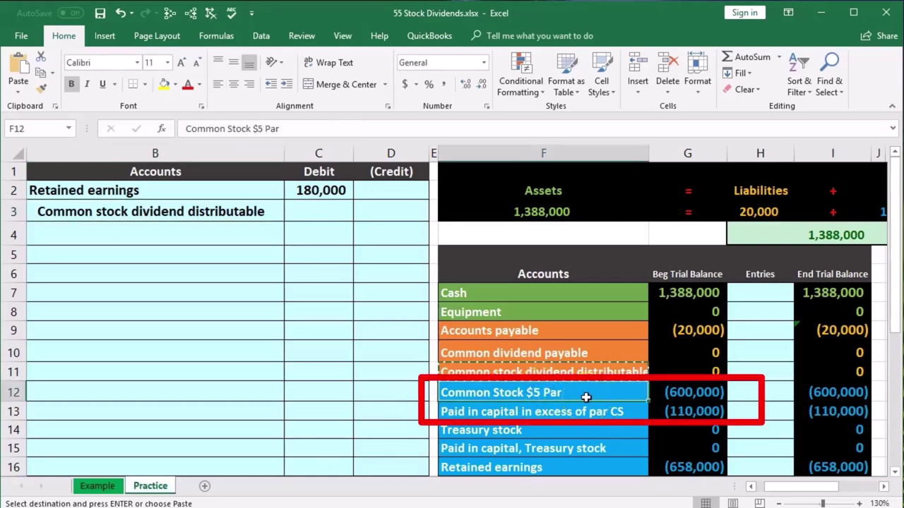
left_click(587, 411)
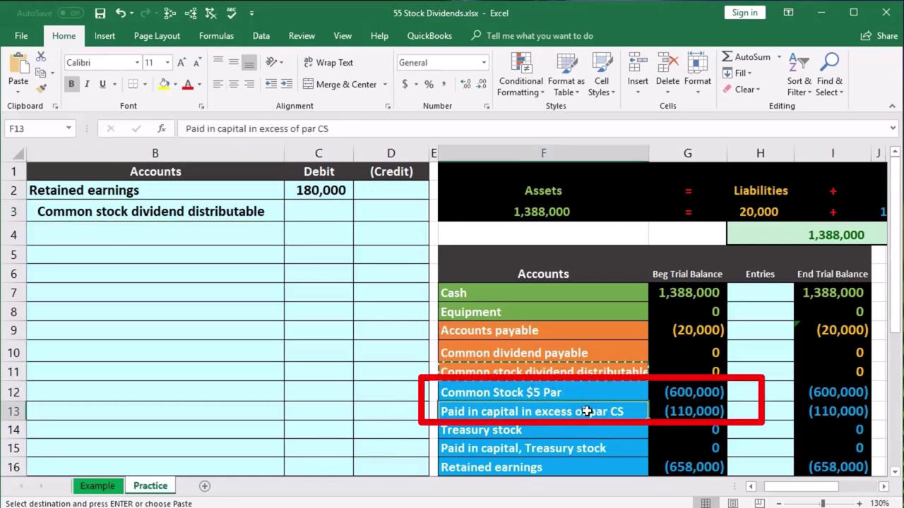
left_click(233, 212)
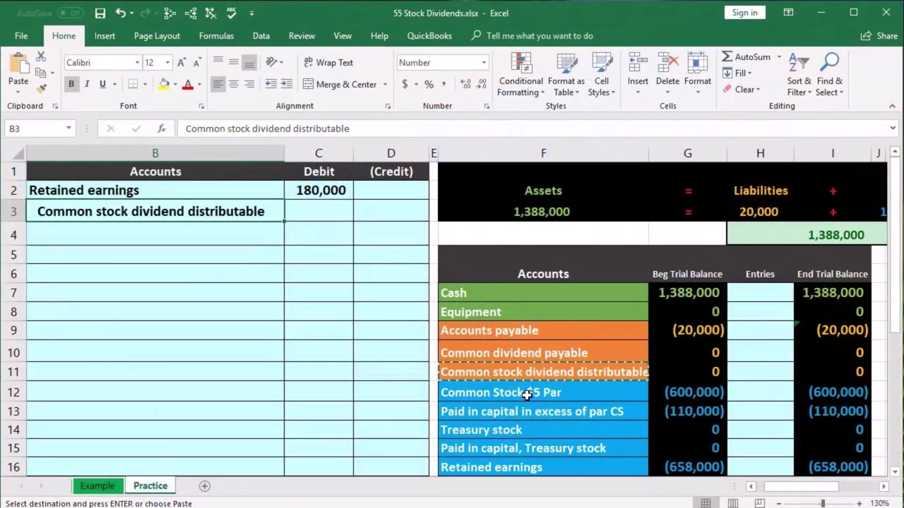
left_click(557, 400)
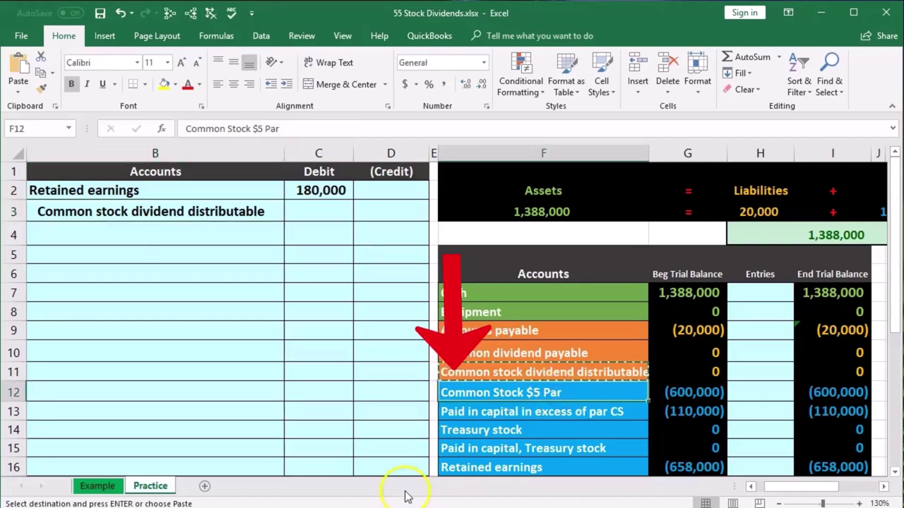
left_click(403, 430)
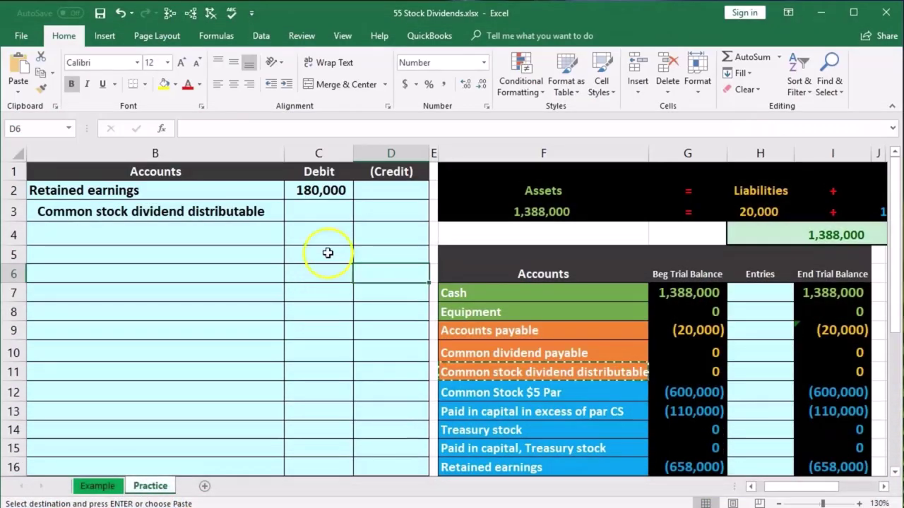
left_click(333, 192)
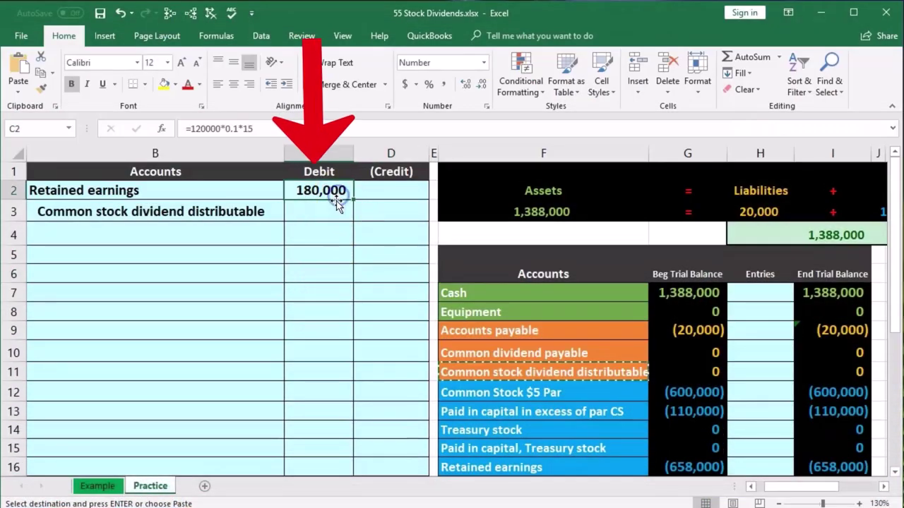
left_click(385, 216)
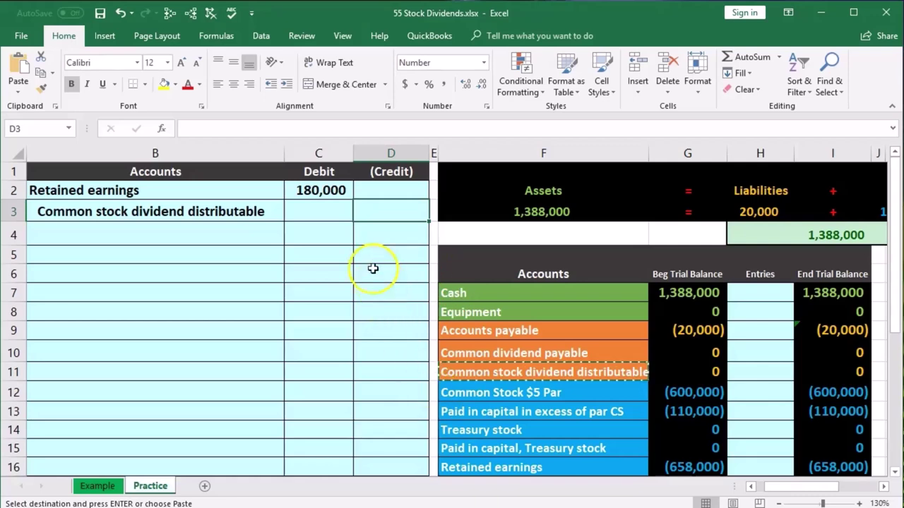
left_click(325, 190)
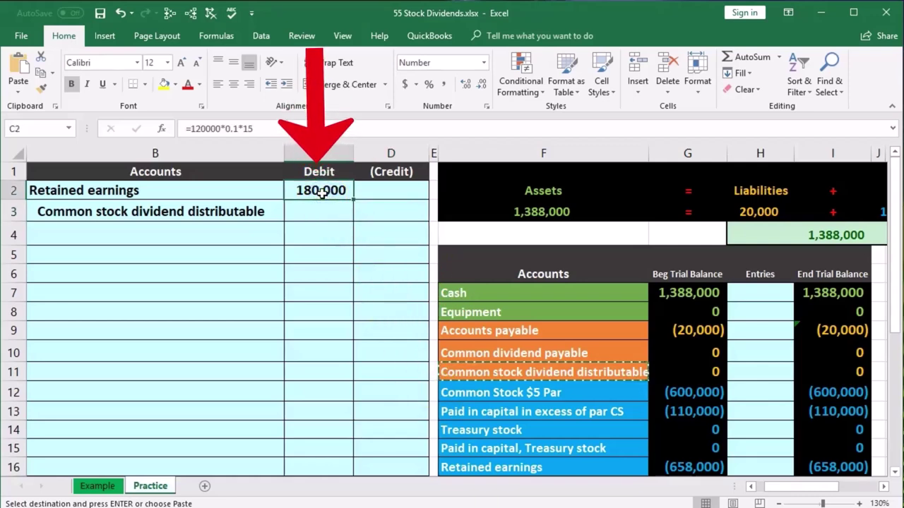
left_click(390, 211)
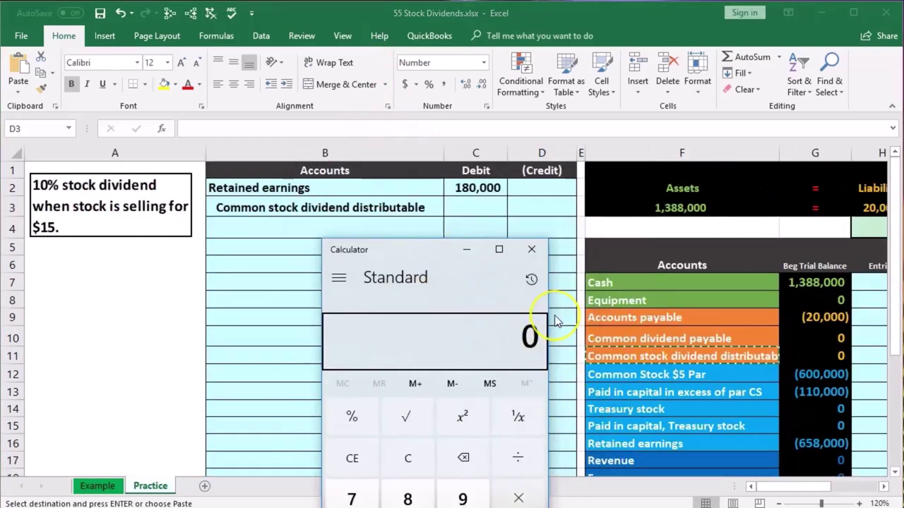
In the Calculator, divide the 600,000 common stock balance by the $5 par value and multiply by .1.
type("00,000")
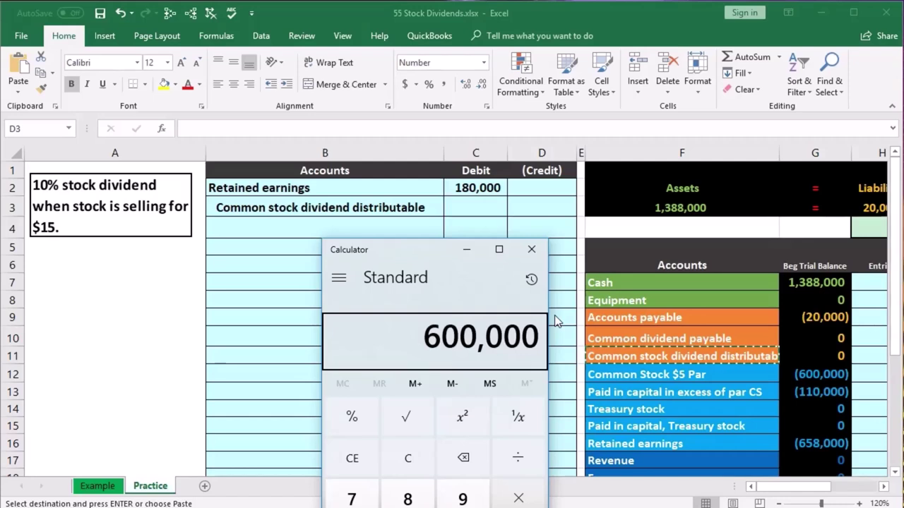
type("/5")
key("Return")
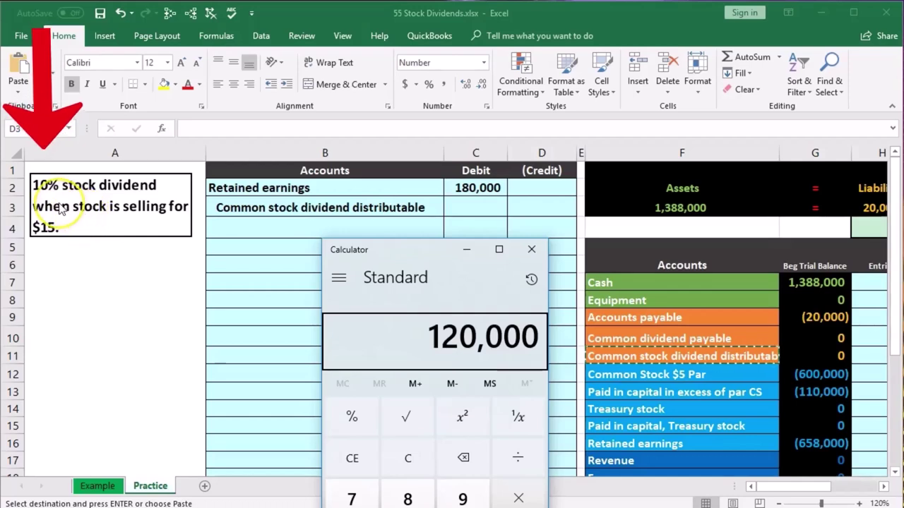
type("*")
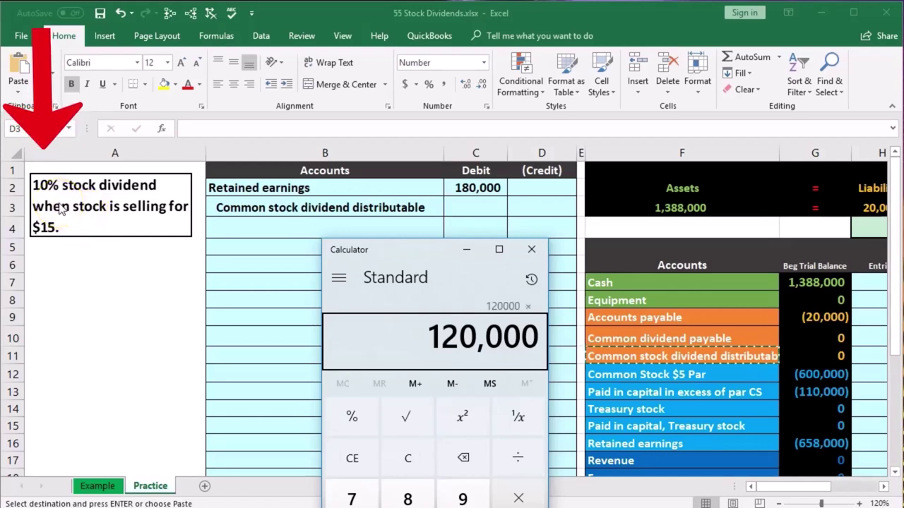
type(".1")
key("Return")
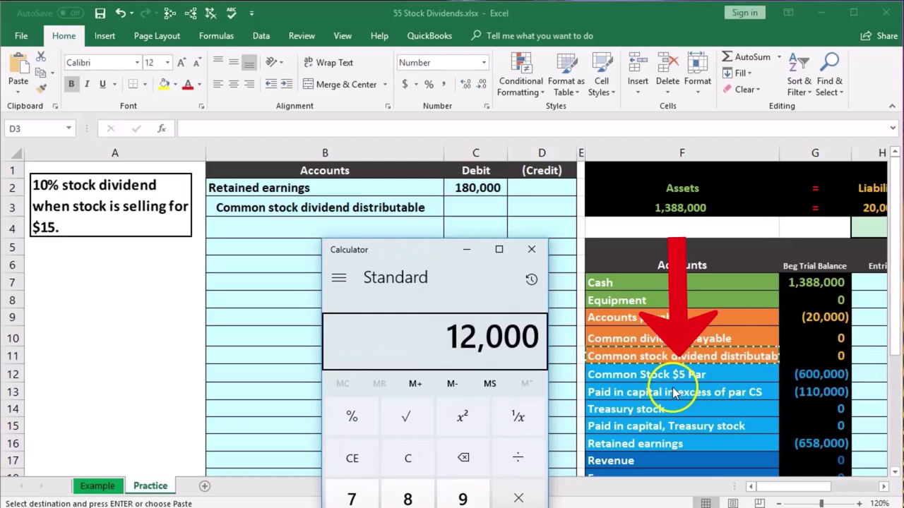
Multiply the 12,000 dividend shares by the $5 par value in the Calculator, then close it.
left_click(515, 495)
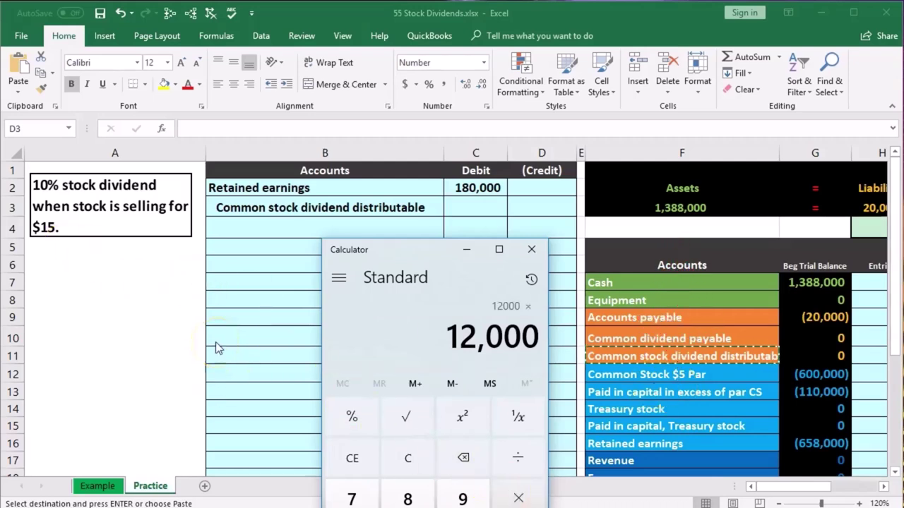
key("Return")
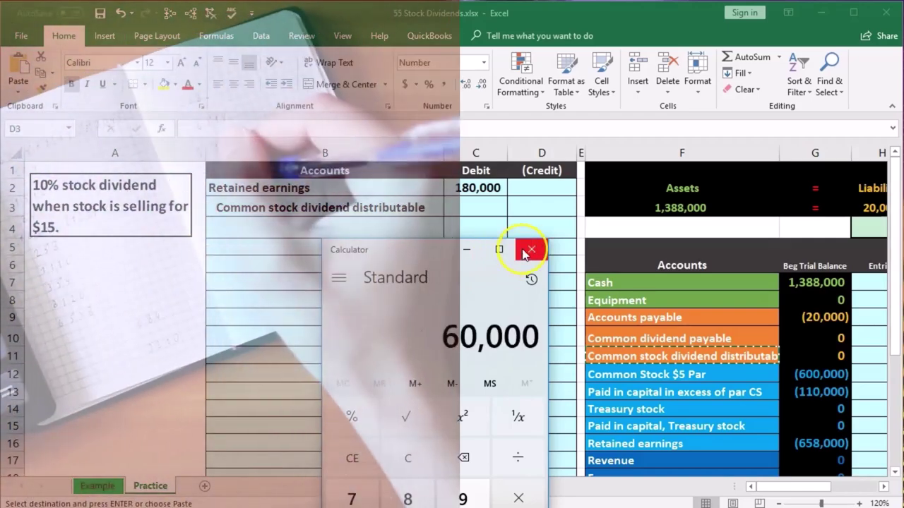
left_click(531, 250)
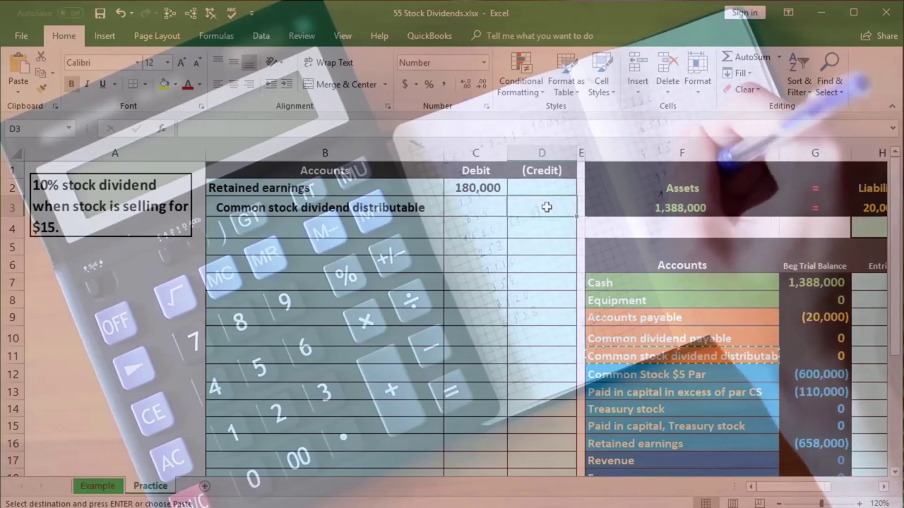
Enter the formula -120000*.1*5 as the Common stock dividend distributable credit in D3.
type("-120000*.1*")
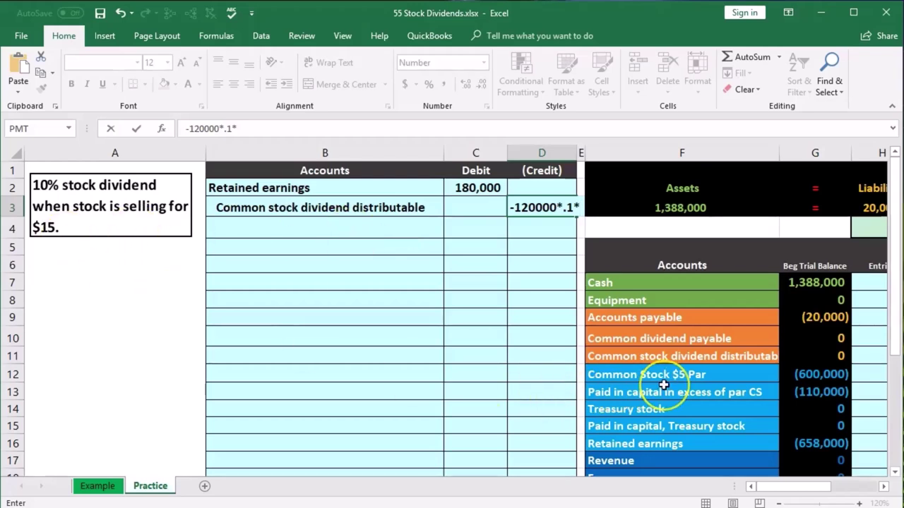
type("5")
key("Return")
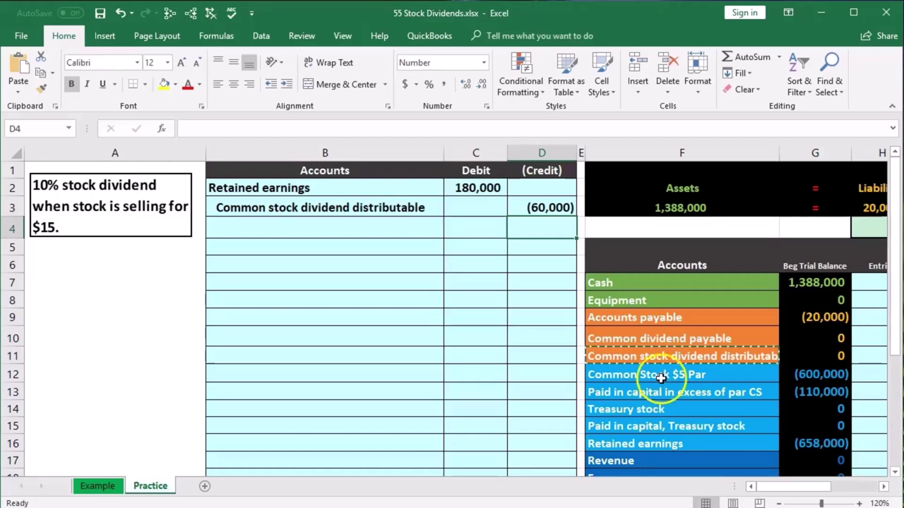
Enter the balancing credit in D4 as the negative sum of C2:D3.
left_click(477, 187)
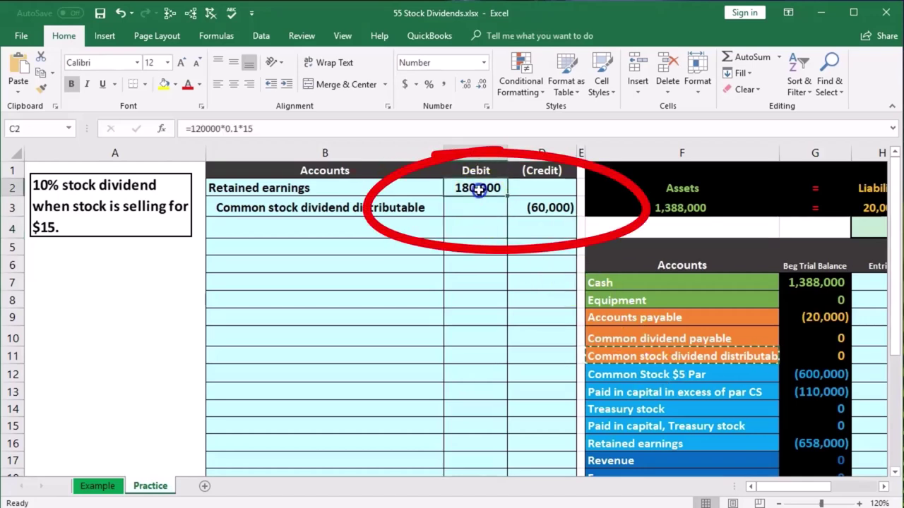
left_click_drag(477, 188, 520, 202)
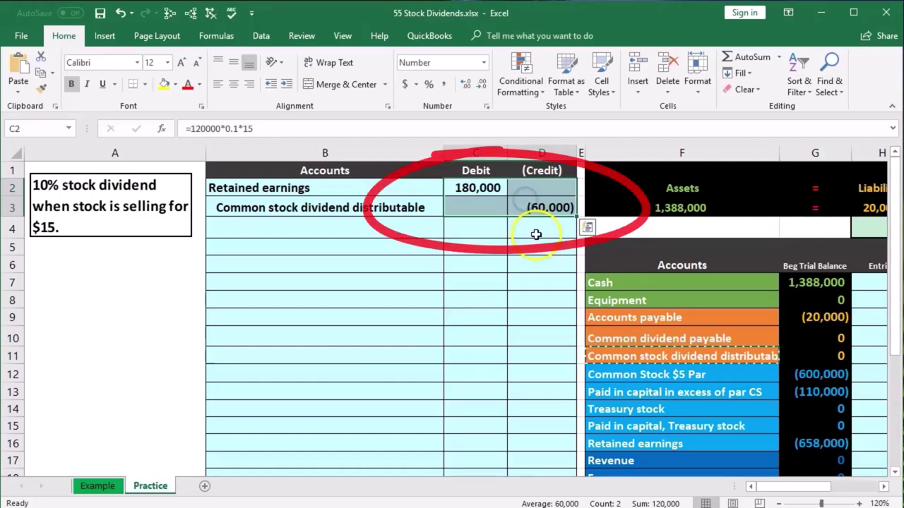
left_click(536, 234)
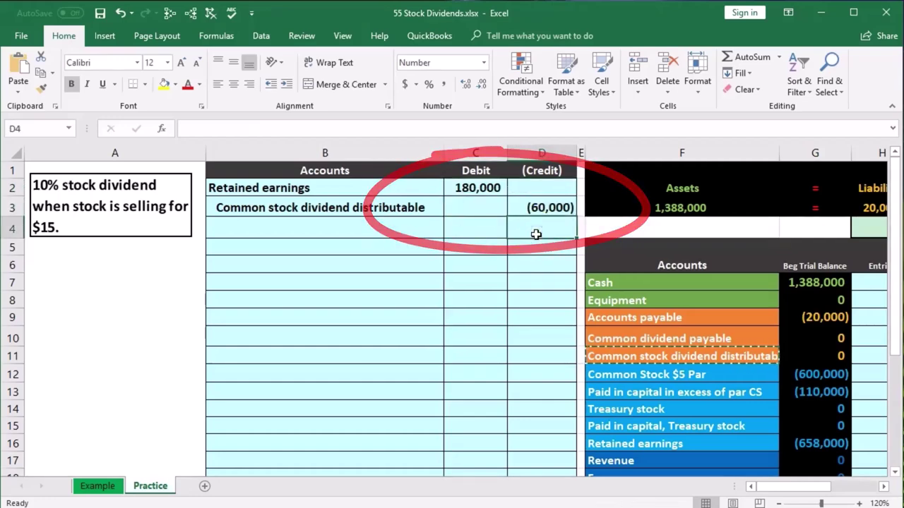
type("-sum")
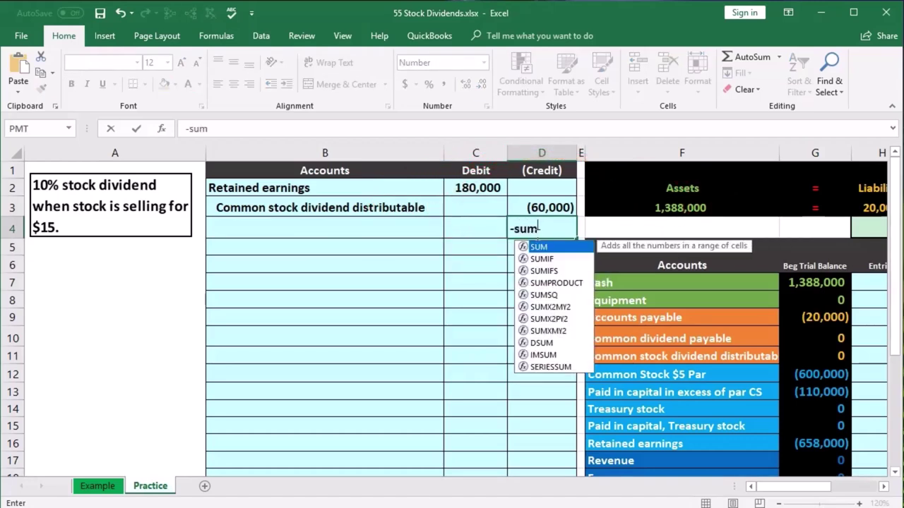
left_click_drag(473, 188, 527, 203)
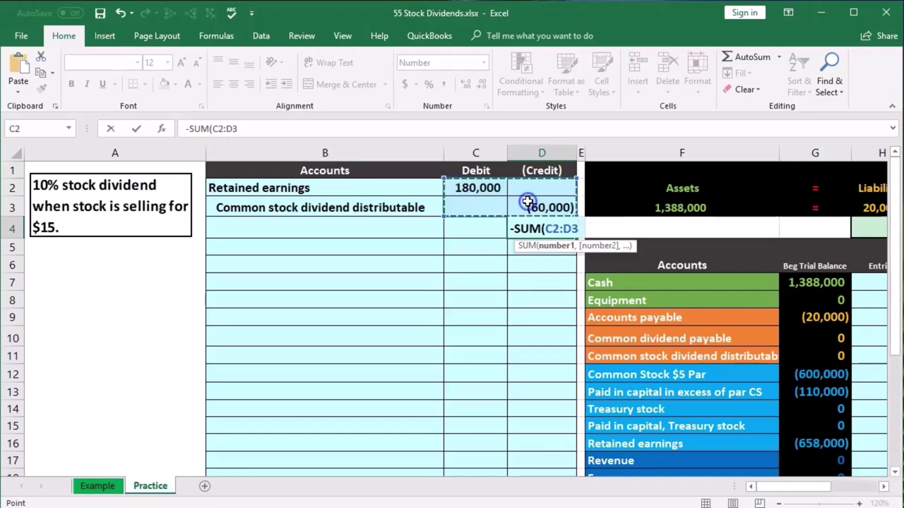
key("Return")
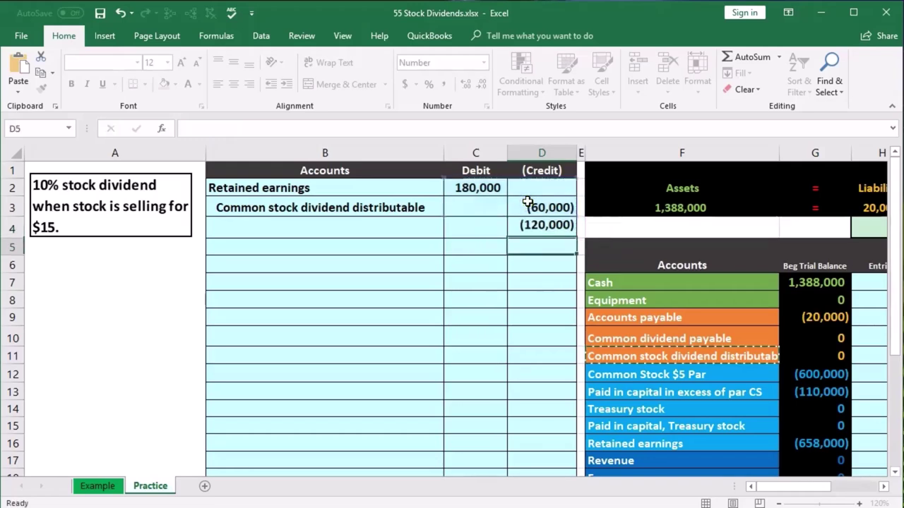
Check the combined credits in D3:D4 against the debit and locate the Paid in capital in excess of par CS account.
left_click(528, 203)
left_click_drag(528, 203, 529, 223)
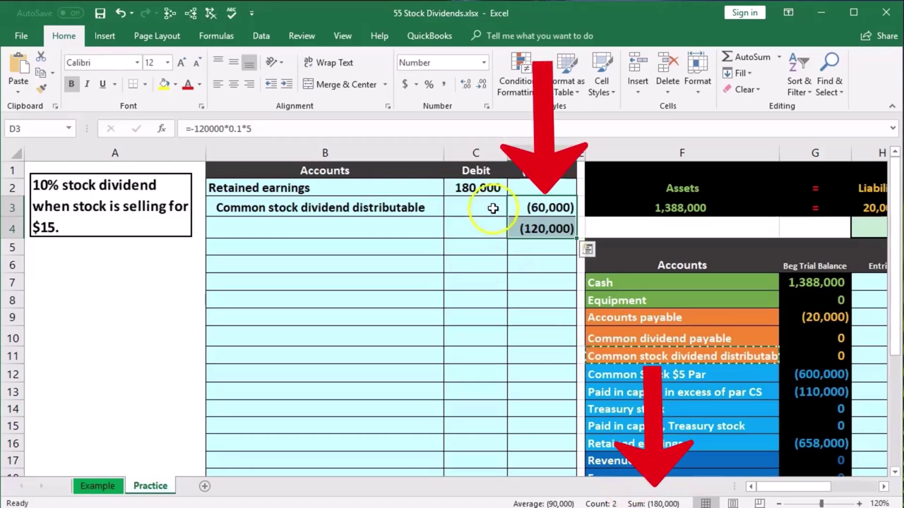
left_click(532, 228)
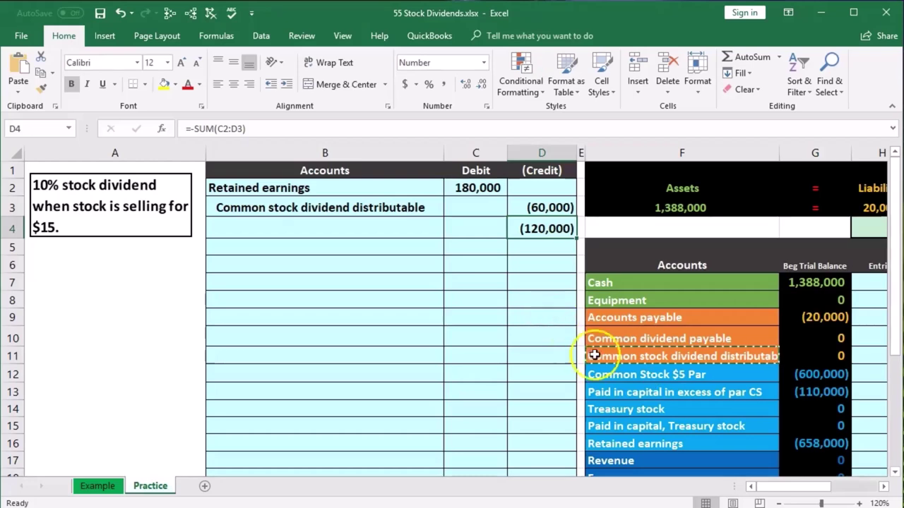
left_click(750, 391)
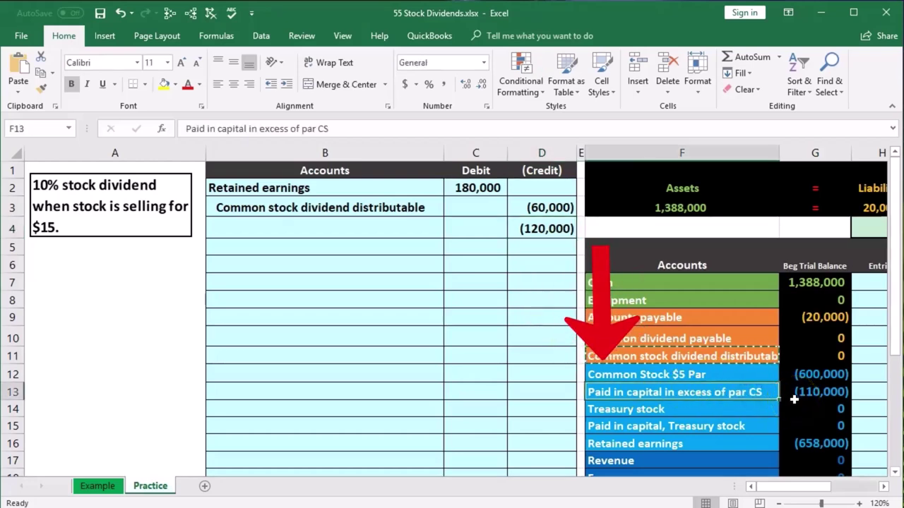
Copy the Paid in capital in excess of par CS account name from F13 into B4 as values only.
left_click(818, 394)
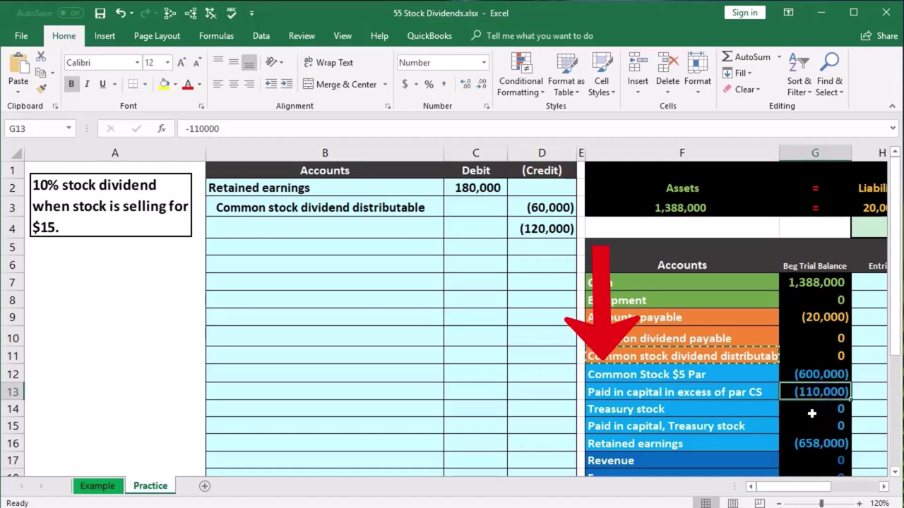
right_click(761, 392)
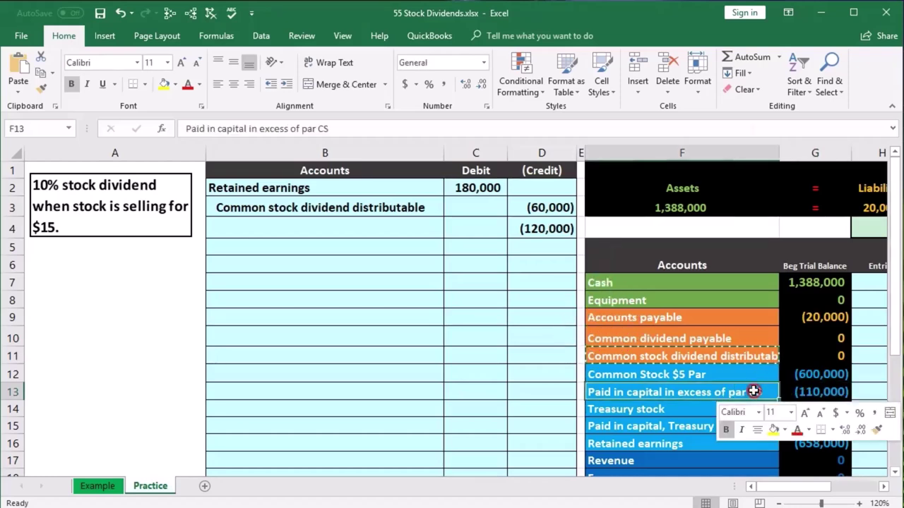
left_click(788, 100)
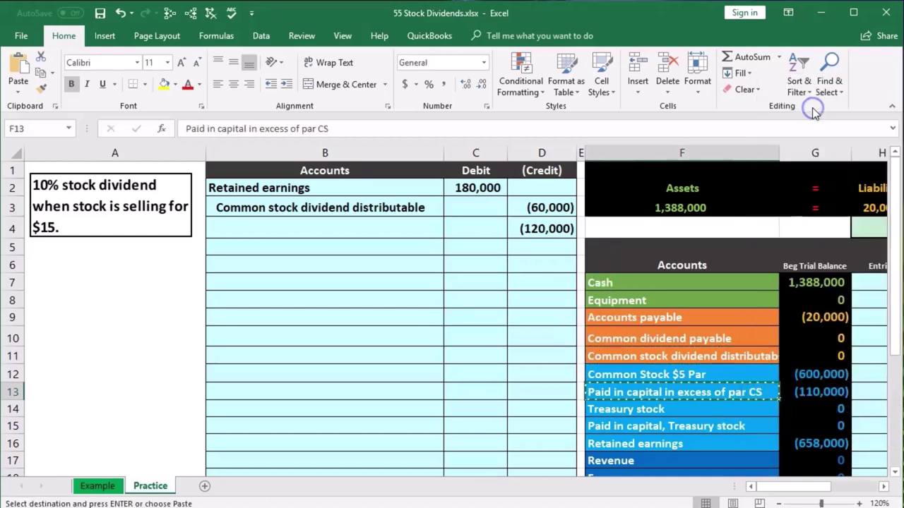
left_click(344, 228)
right_click(344, 227)
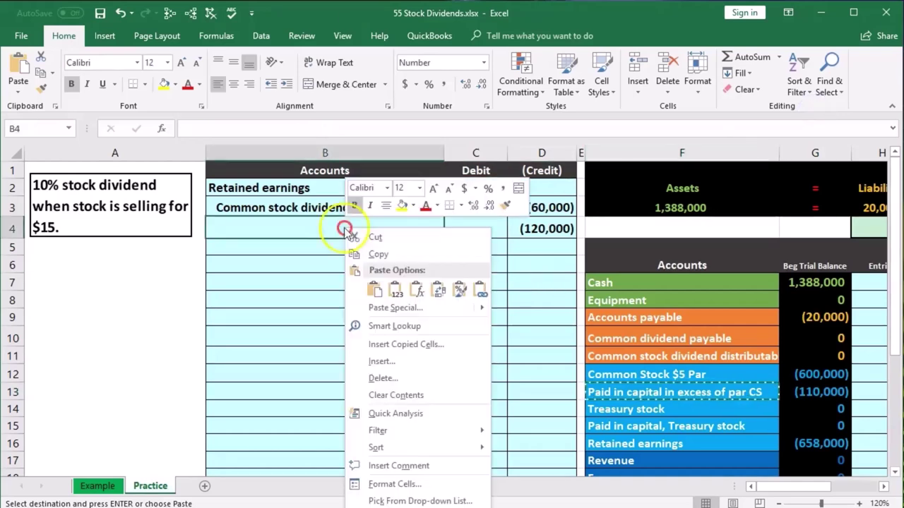
left_click(396, 291)
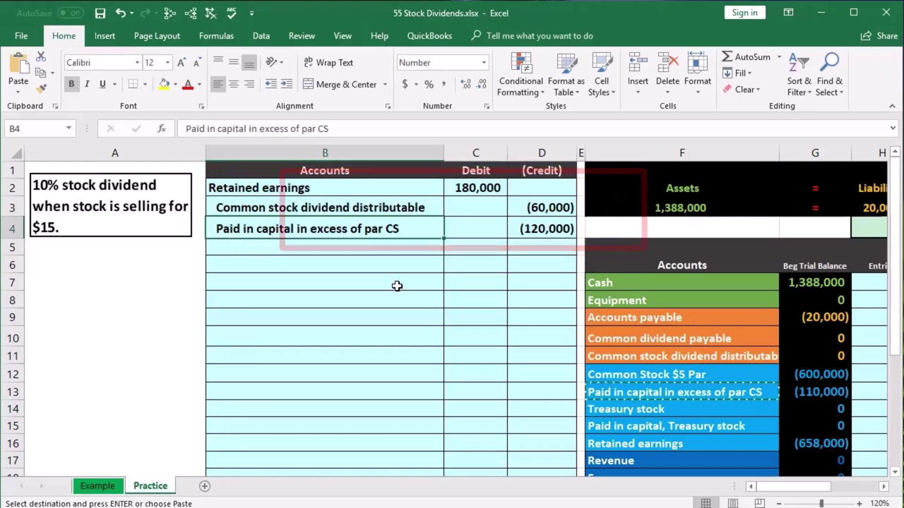
Review the journal entry in rows 2 to 4, comparing the Retained earnings debit with the two credit lines.
left_click_drag(400, 183, 473, 182)
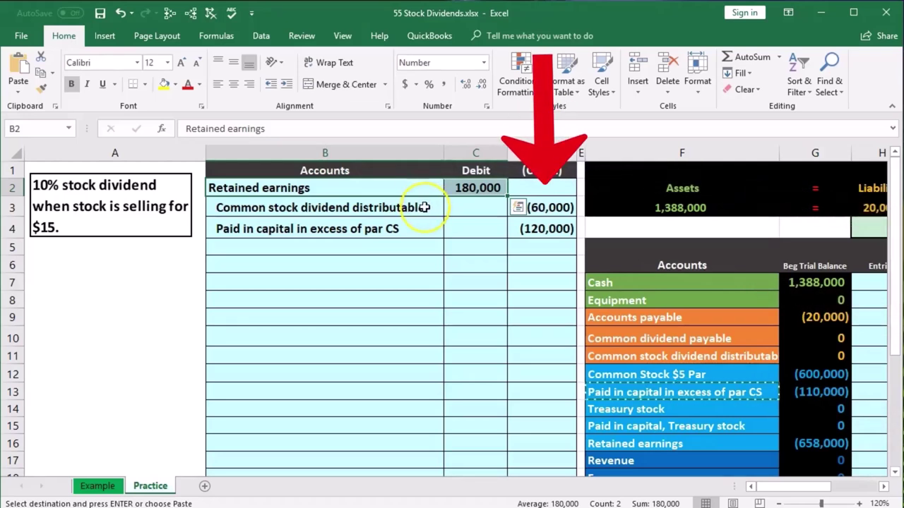
left_click_drag(424, 207, 533, 205)
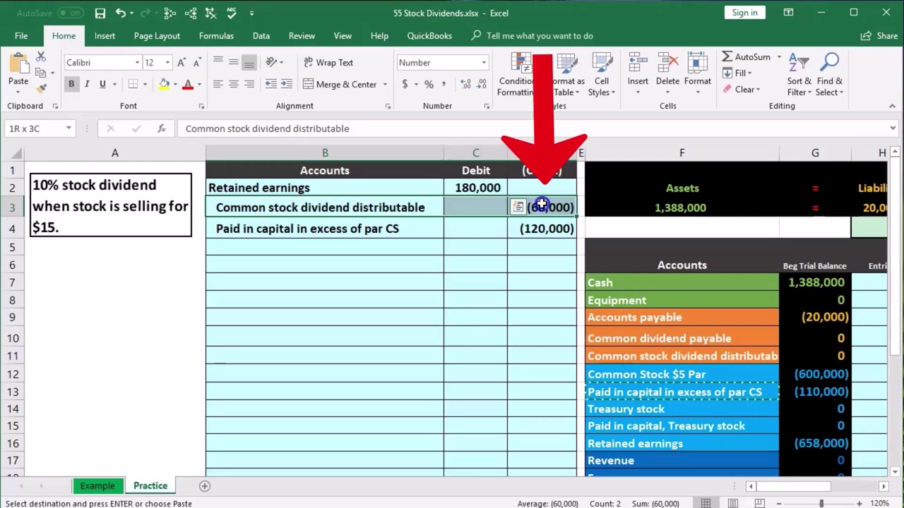
left_click_drag(541, 205, 510, 206)
left_click_drag(353, 236, 539, 226)
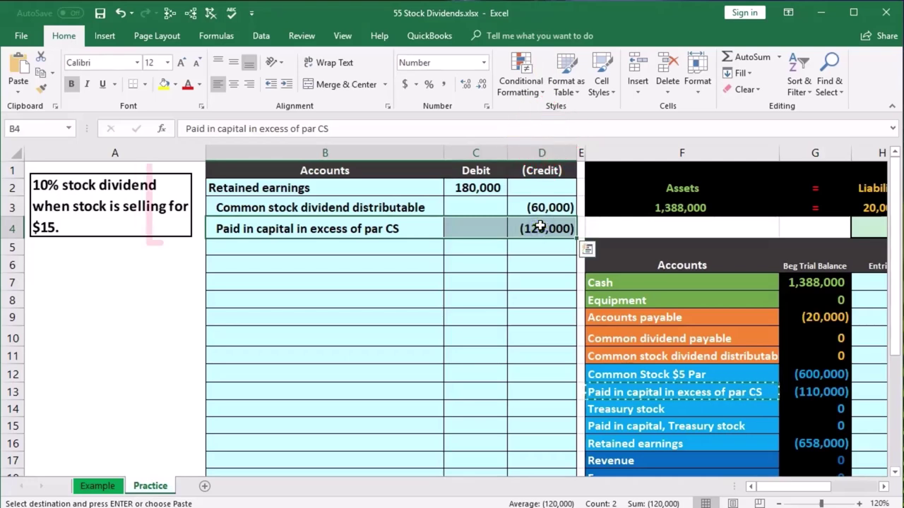
left_click(408, 188)
left_click_drag(408, 188, 456, 188)
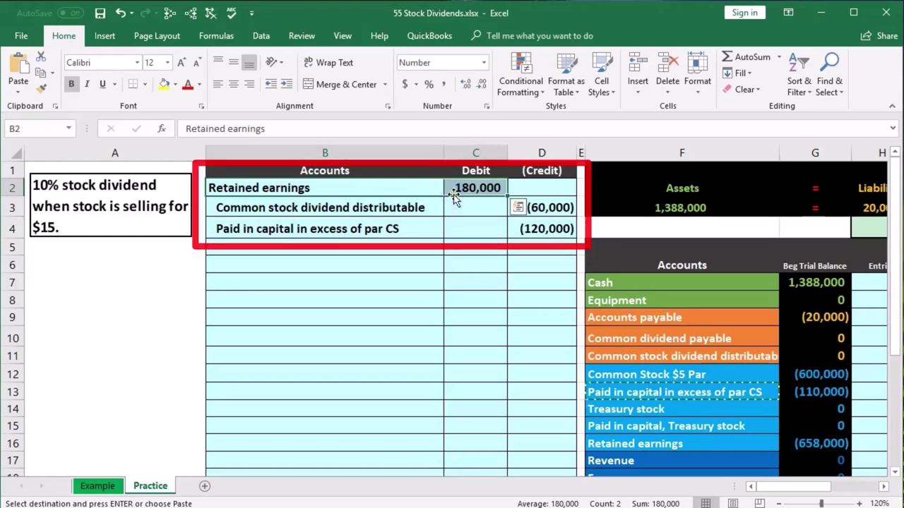
left_click_drag(405, 206, 522, 208)
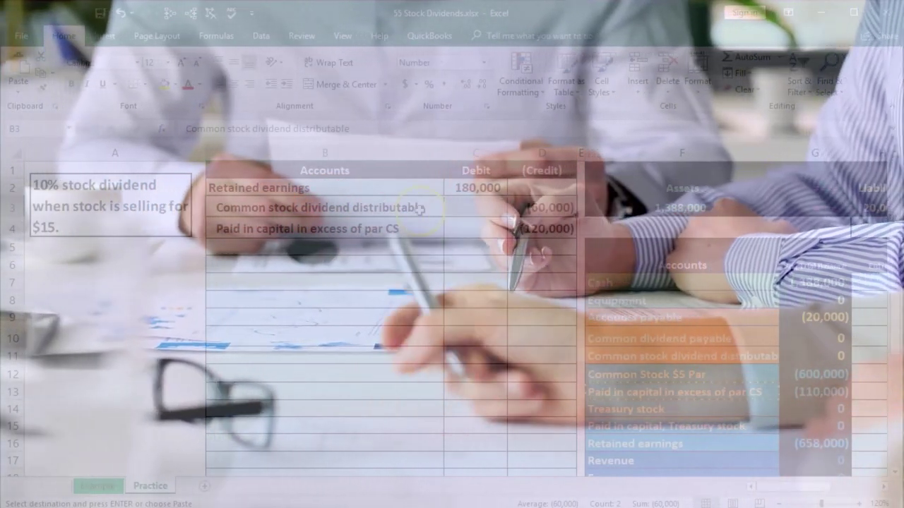
left_click_drag(542, 207, 457, 201)
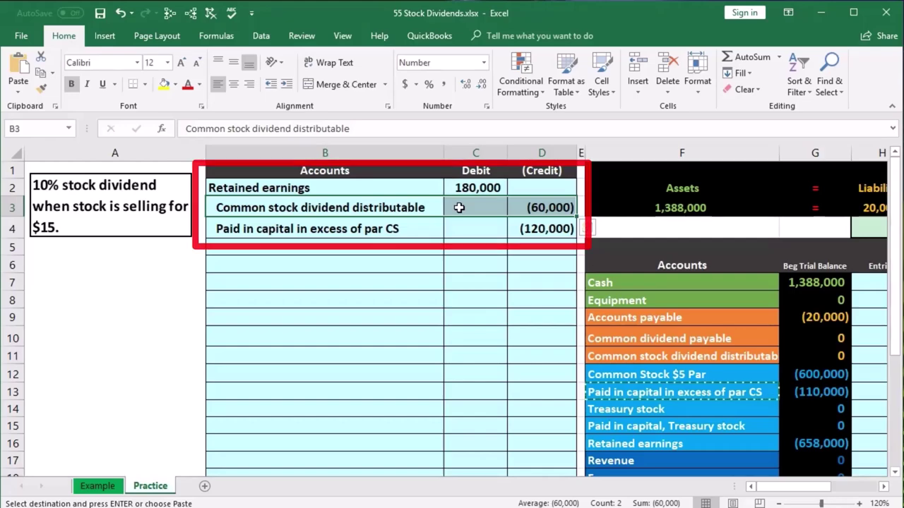
left_click_drag(417, 226, 520, 227)
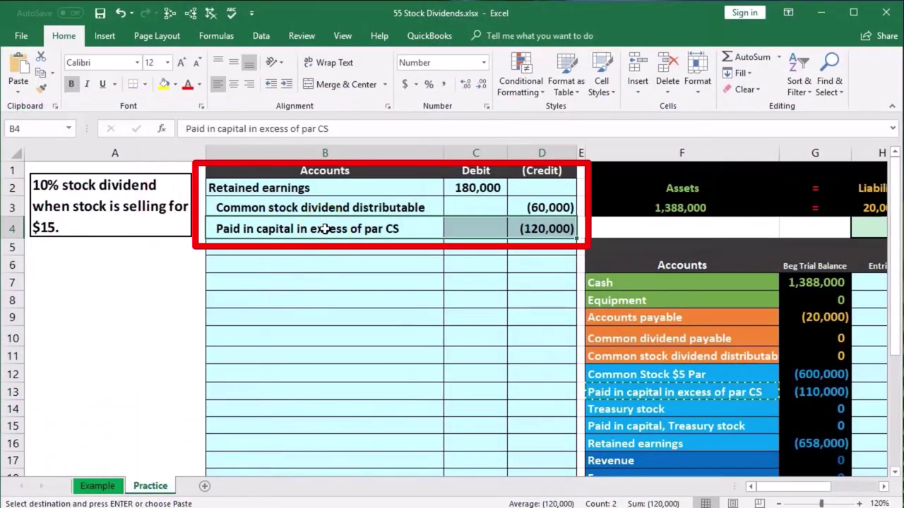
left_click_drag(350, 188, 452, 198)
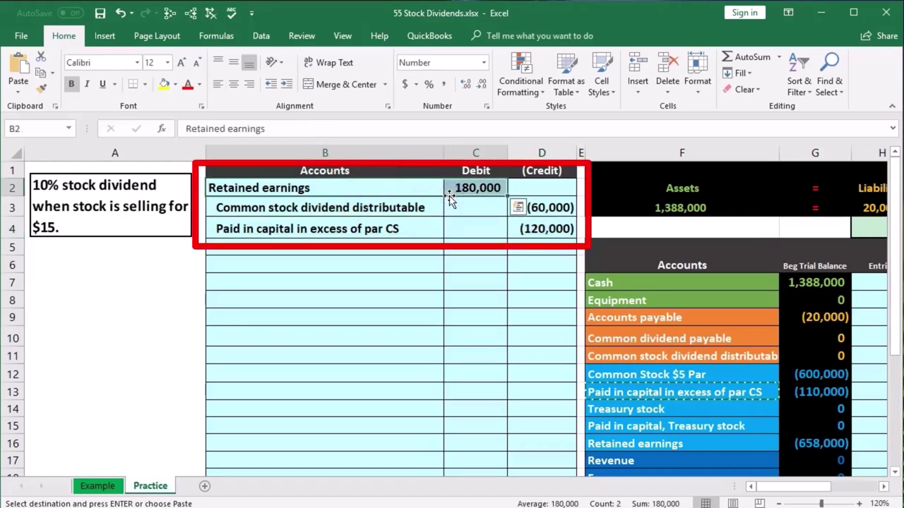
left_click(419, 211)
left_click_drag(419, 211, 521, 238)
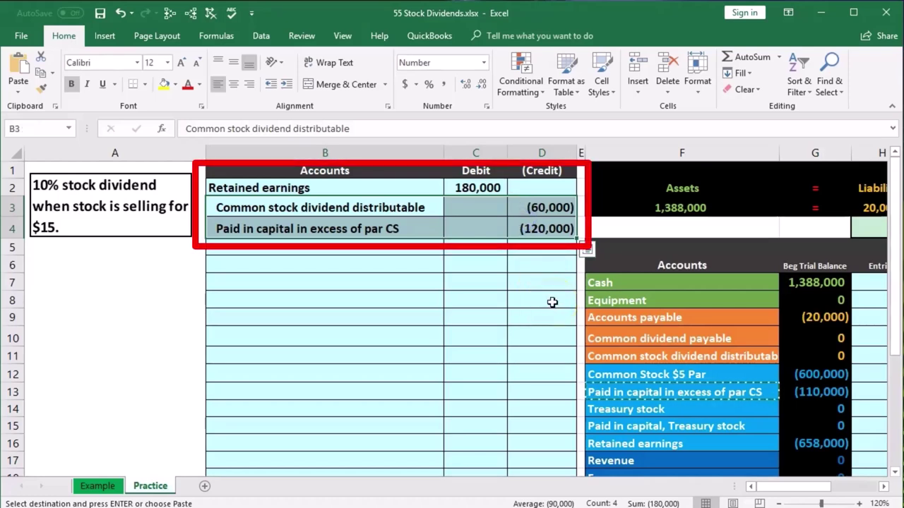
left_click(530, 317)
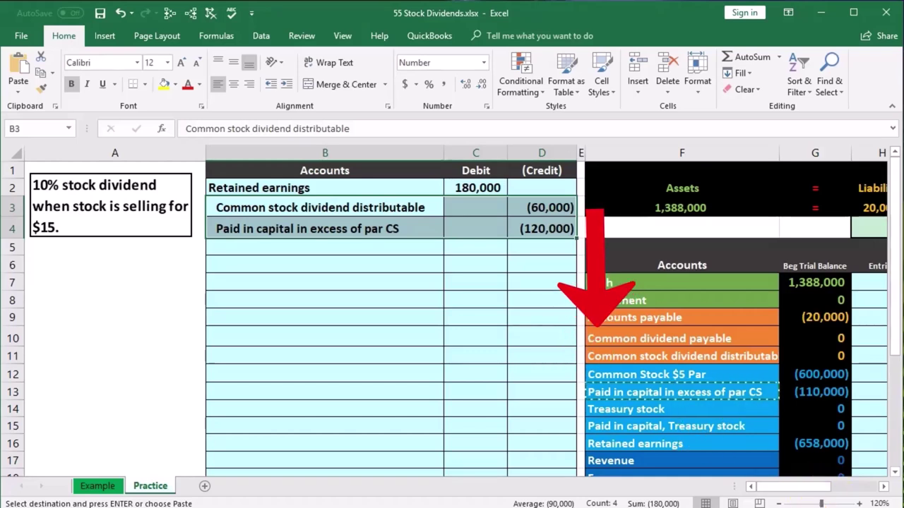
Post the Retained earnings debit to the trial balance by entering =C2 in the Entries cell H16.
left_click(837, 444)
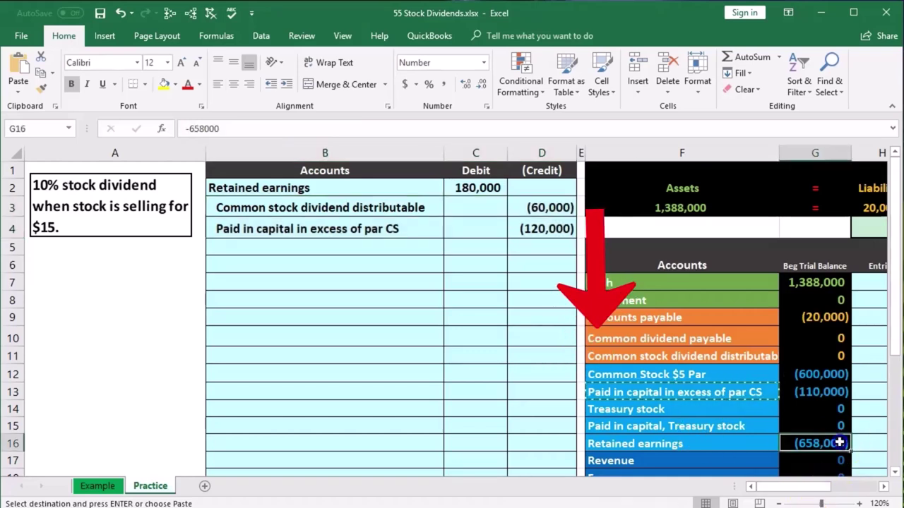
left_click(883, 486)
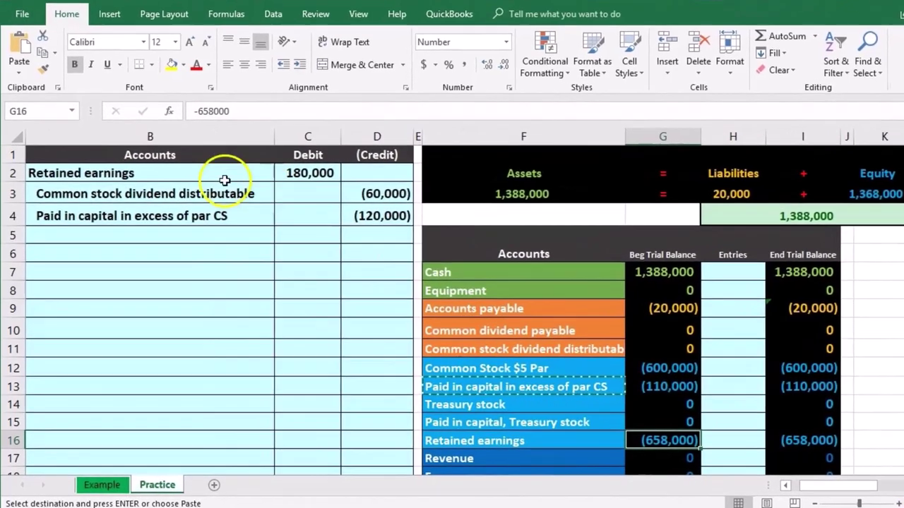
left_click_drag(217, 188, 318, 162)
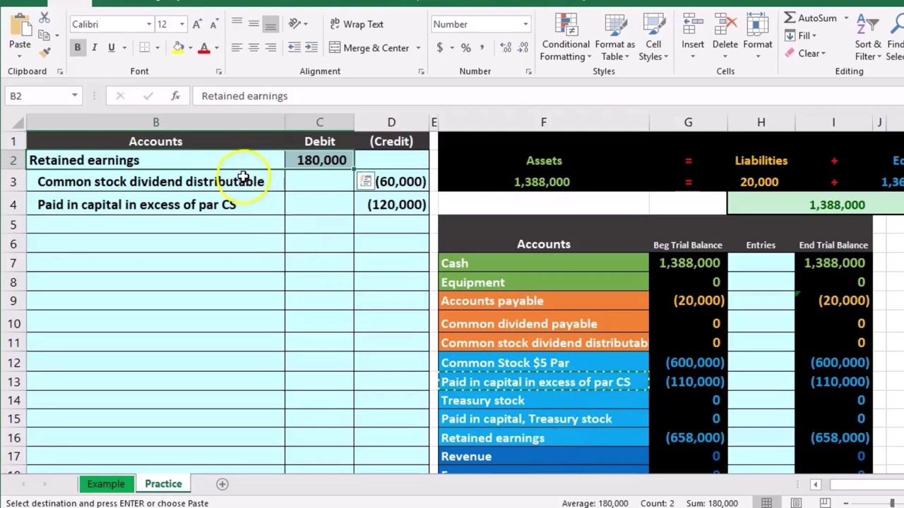
left_click_drag(591, 438, 706, 439)
left_click(750, 441)
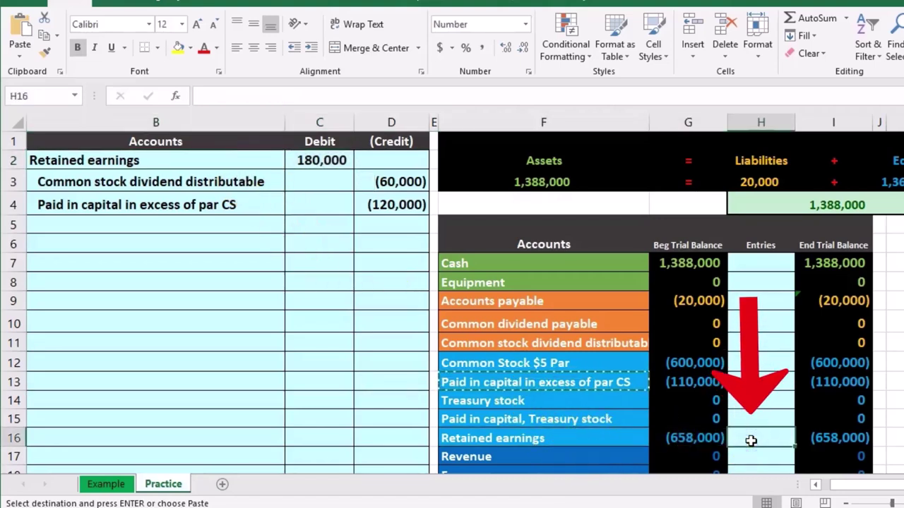
key("Escape")
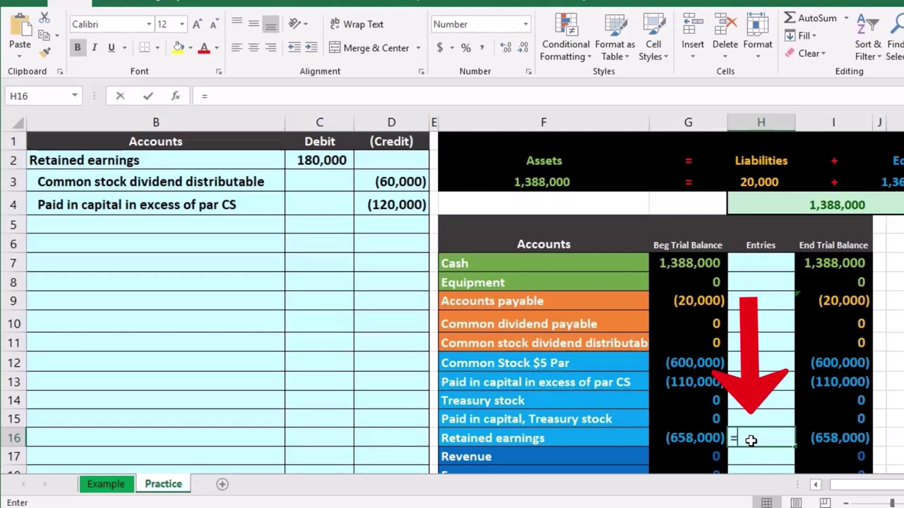
type("=")
left_click(331, 154)
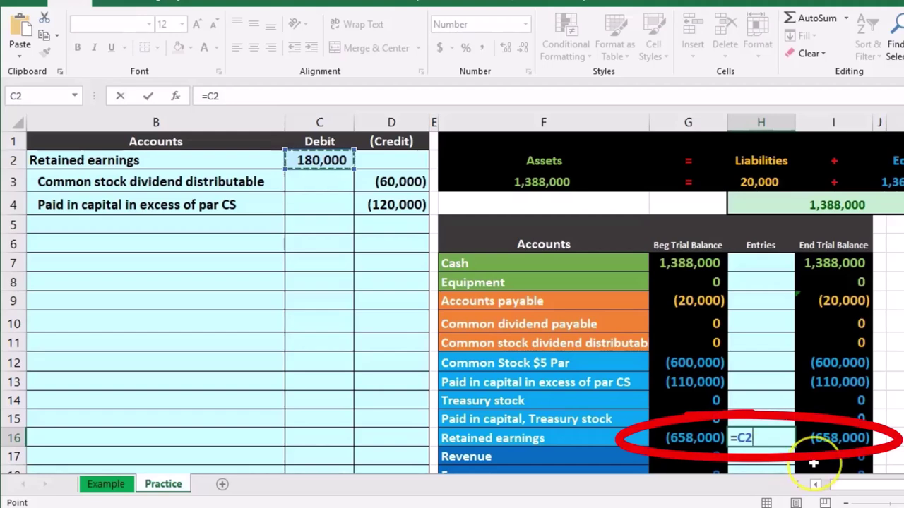
key("Return")
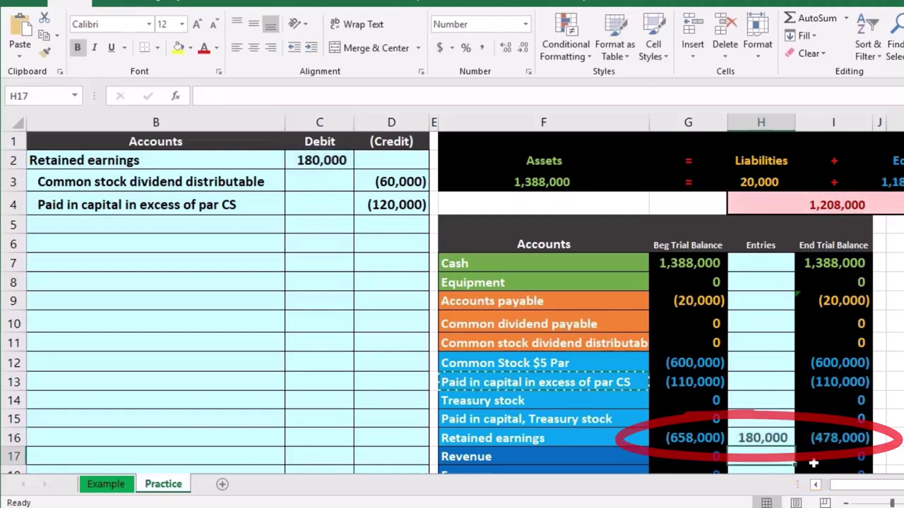
Post the Common stock dividend distributable credit by entering =D3 in the Entries cell H11.
left_click_drag(254, 178, 380, 177)
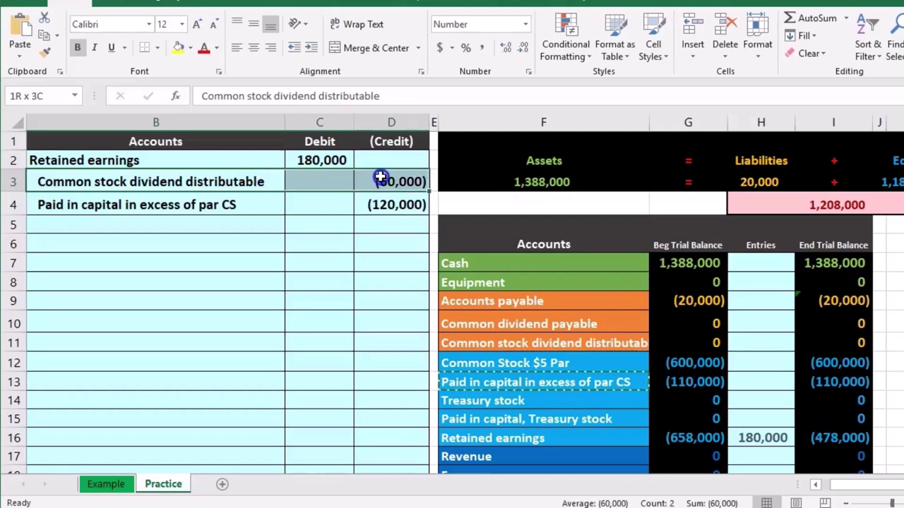
left_click_drag(607, 343, 720, 344)
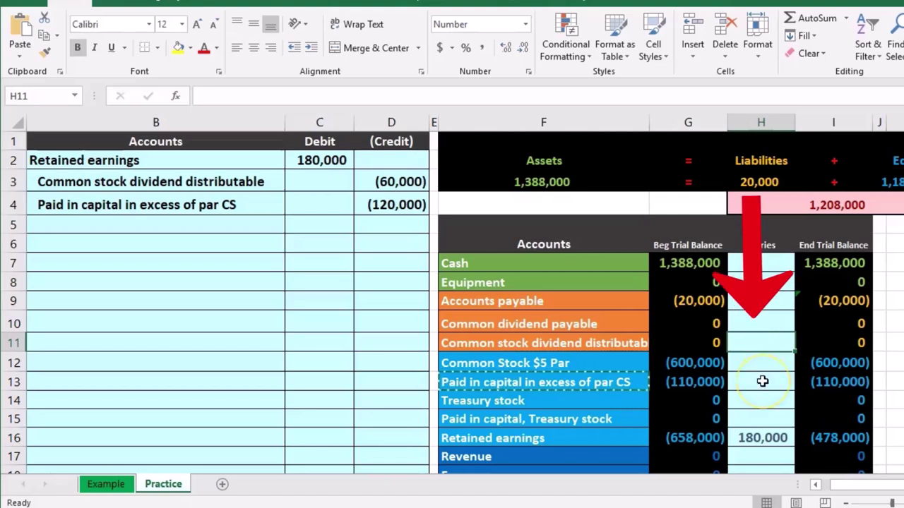
type("=")
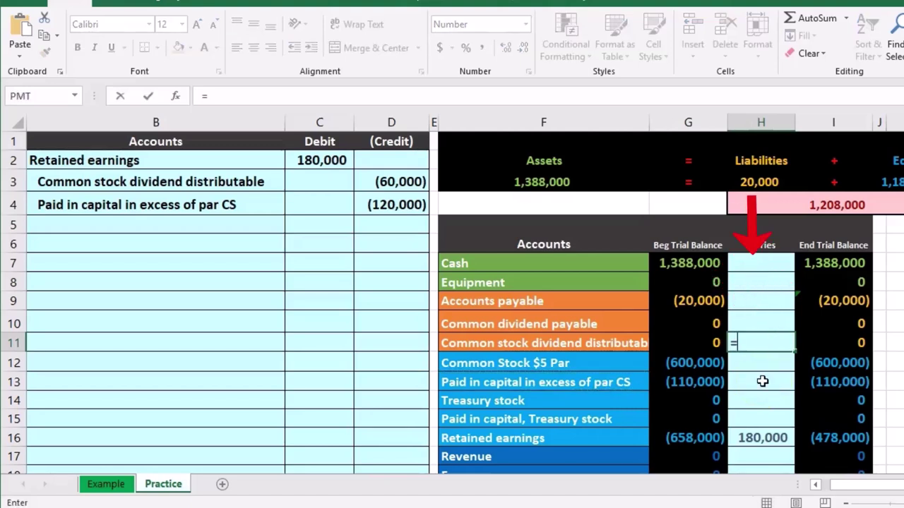
left_click(424, 182)
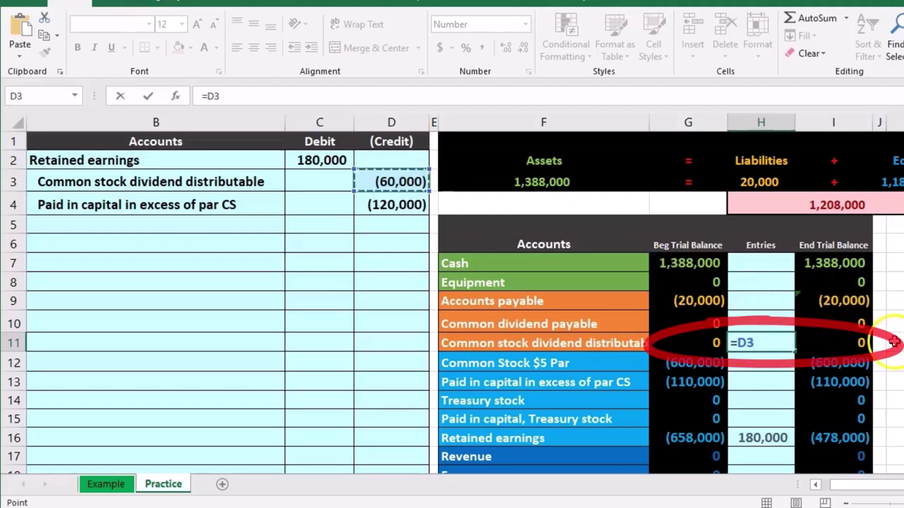
key("Return")
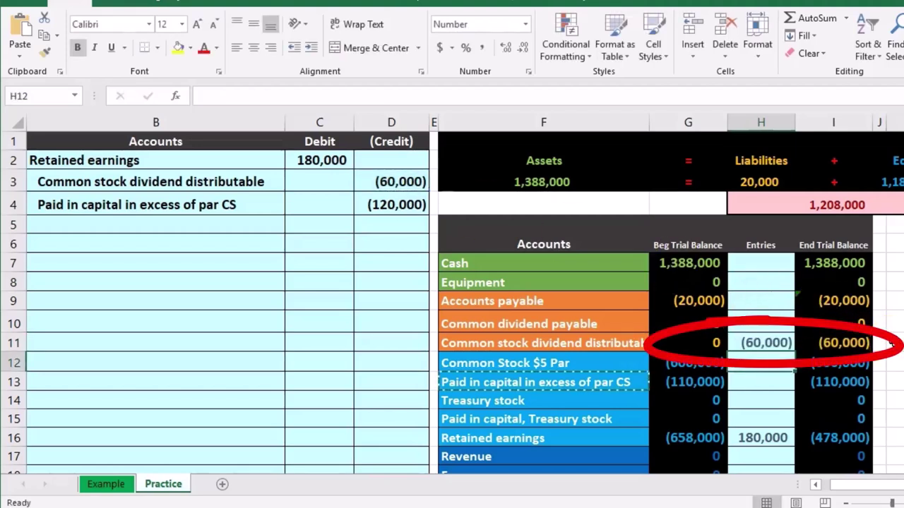
Post the Paid in capital in excess of par CS credit by entering =D4 in the Entries cell H13.
left_click_drag(252, 209, 375, 196)
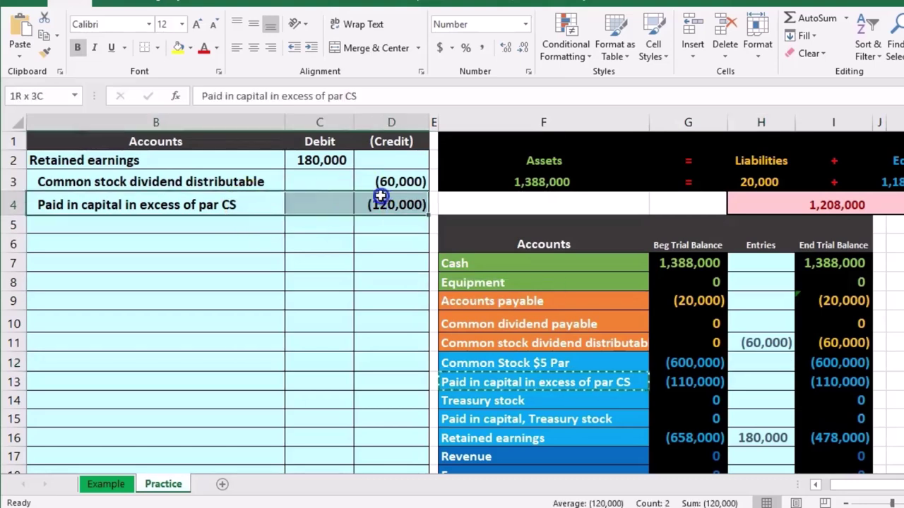
left_click_drag(578, 381, 706, 380)
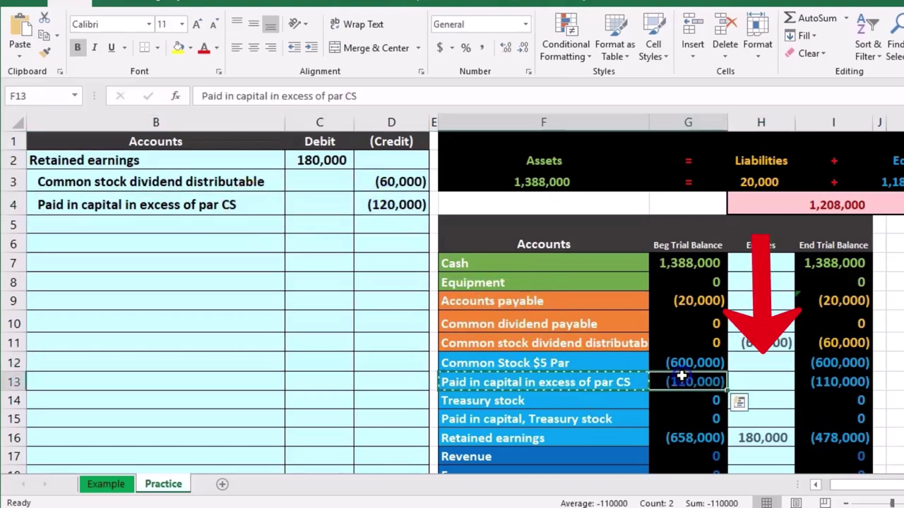
left_click(773, 378)
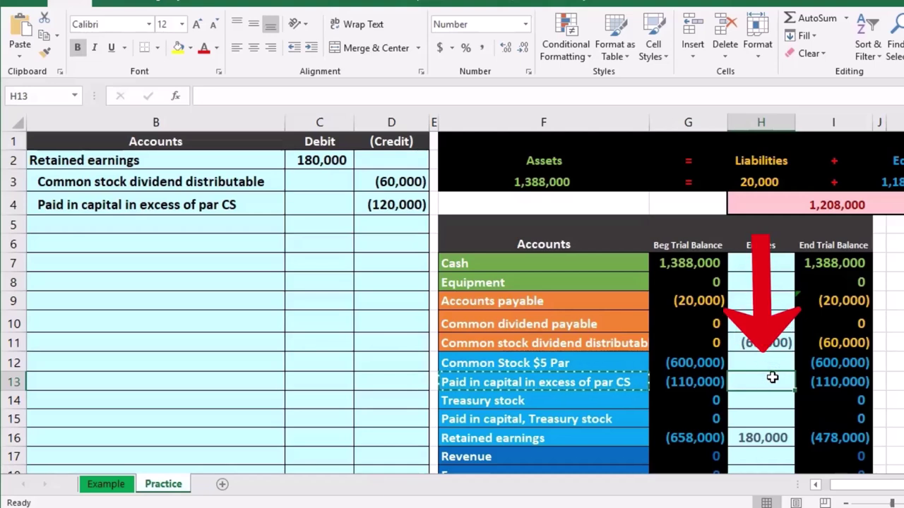
type("=")
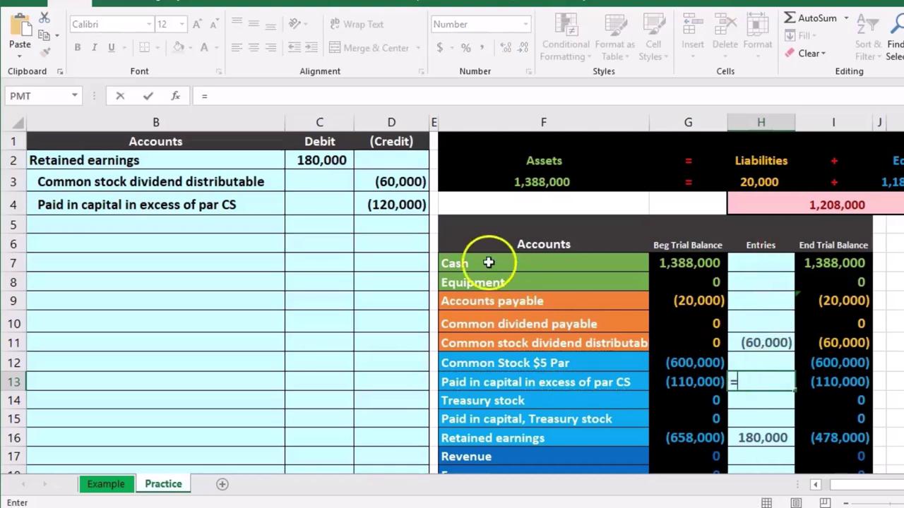
left_click(399, 204)
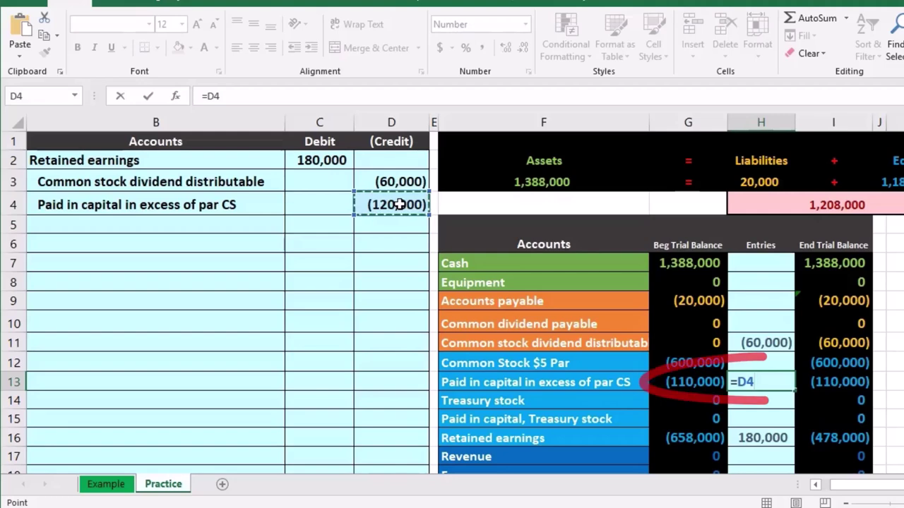
key("Return")
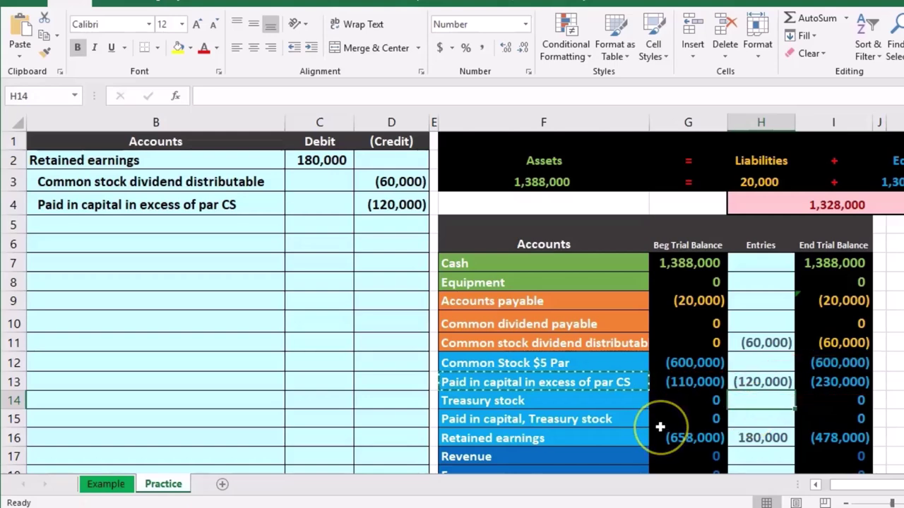
Check the SUM formulas behind the End Trial Balance total in I20 and the net income in I21.
scroll(659, 427, "down", 1)
left_click(858, 453)
double_click(865, 453)
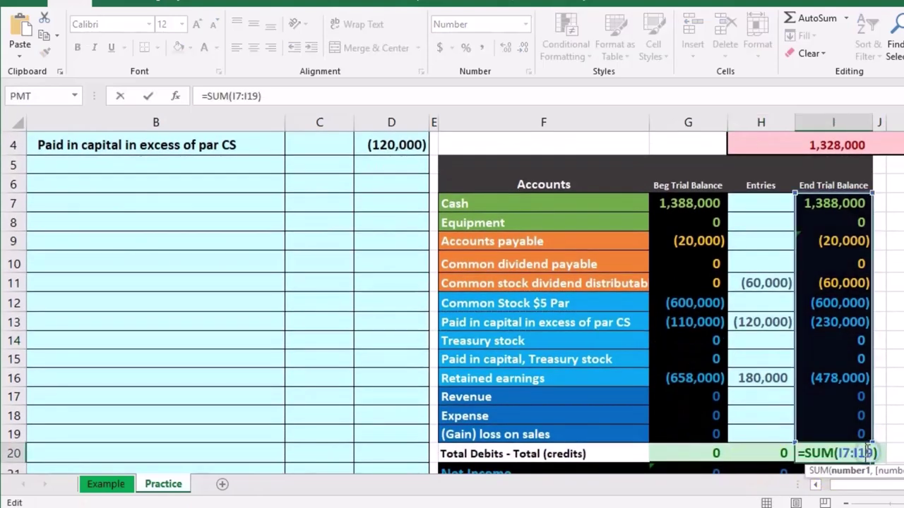
key("Return")
double_click(865, 450)
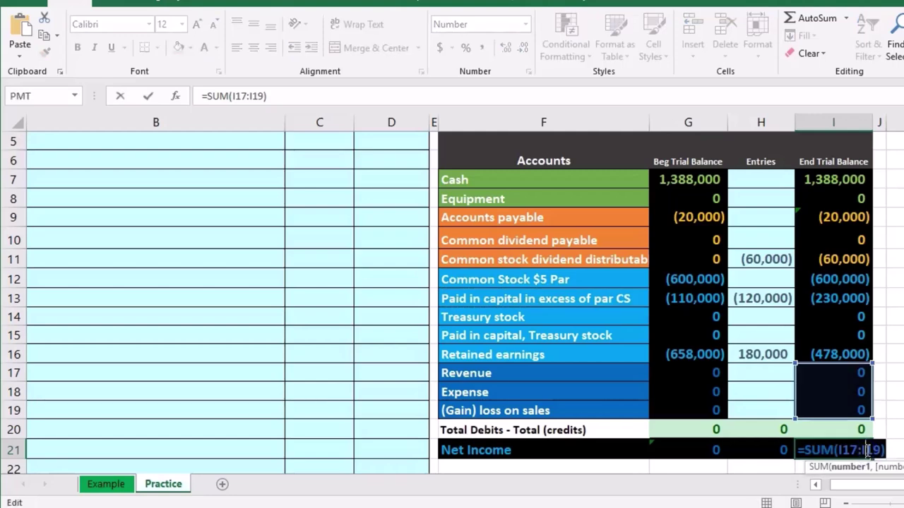
key("Return")
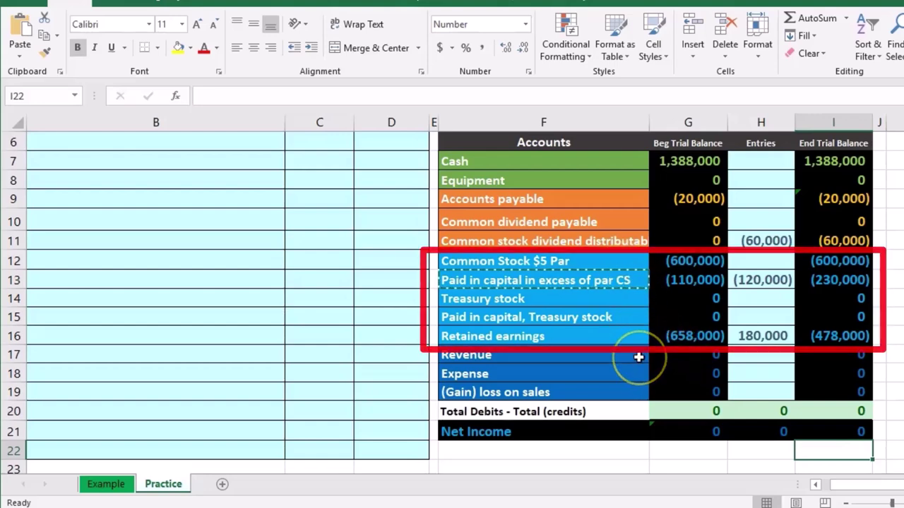
Compare beginning and ending trial balance amounts for Cash, Retained earnings and Common stock dividend distributable.
left_click(679, 167)
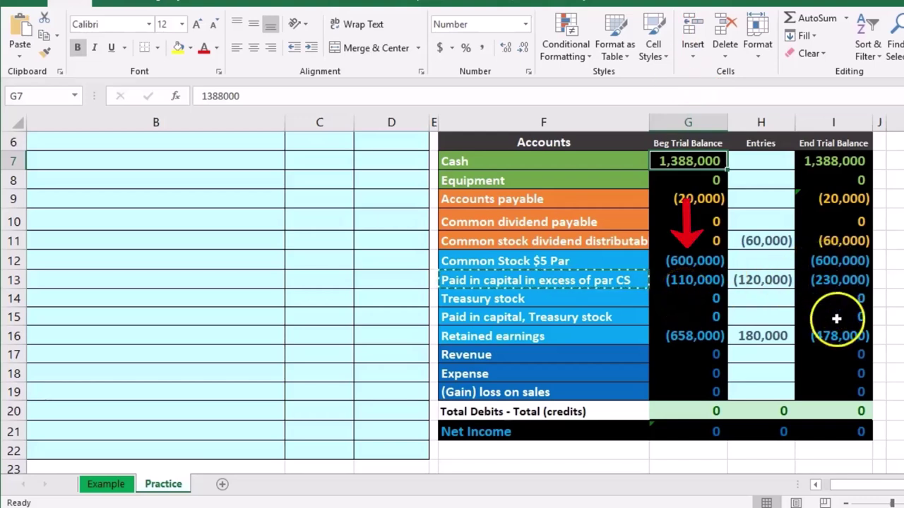
left_click(710, 342)
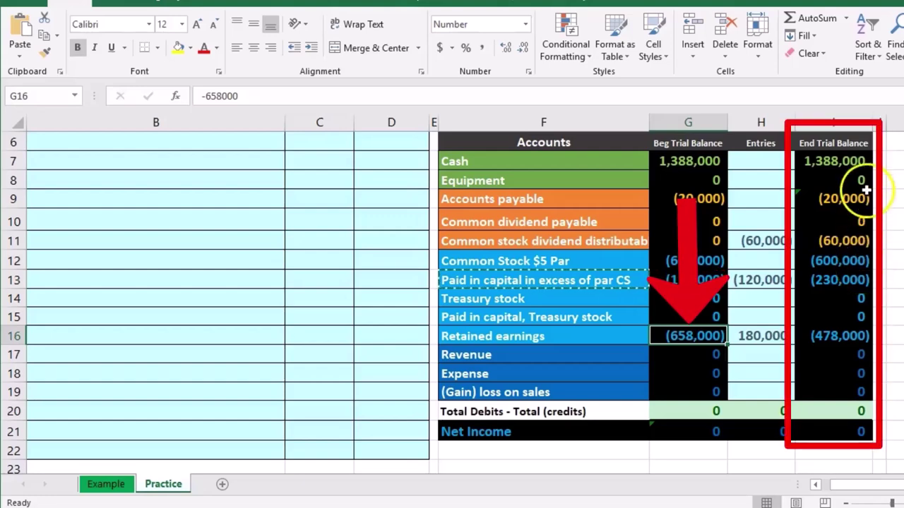
left_click(854, 163)
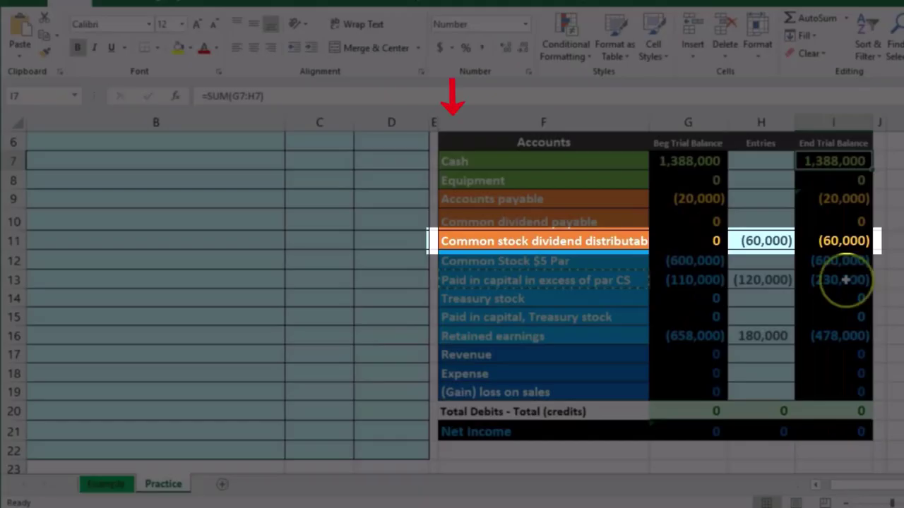
left_click_drag(624, 242, 819, 244)
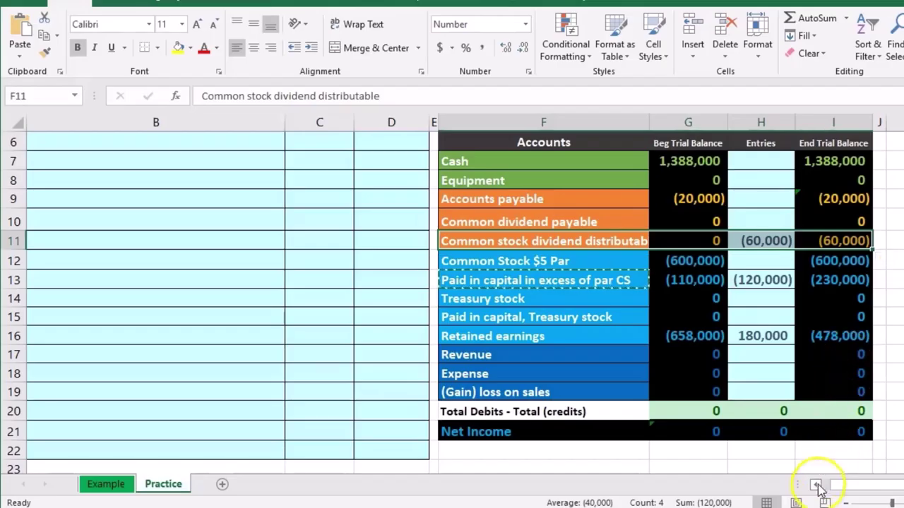
left_click(816, 486)
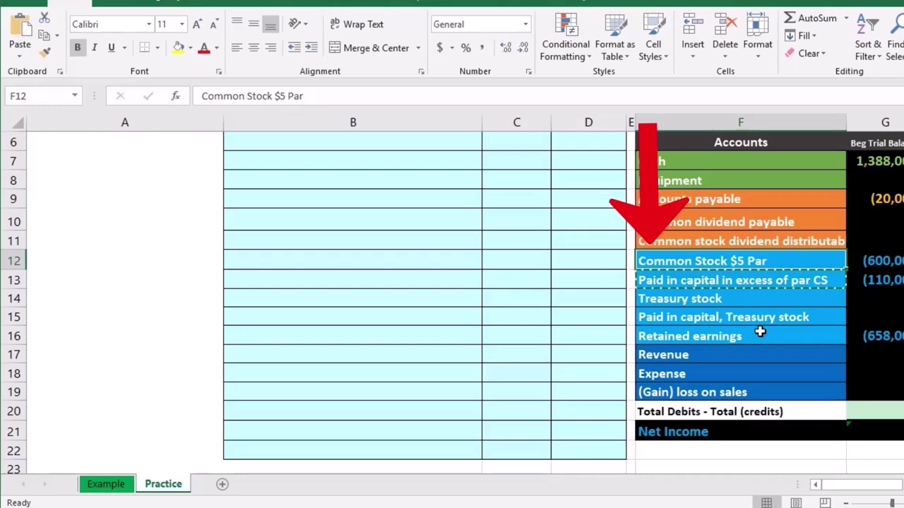
left_click(748, 241)
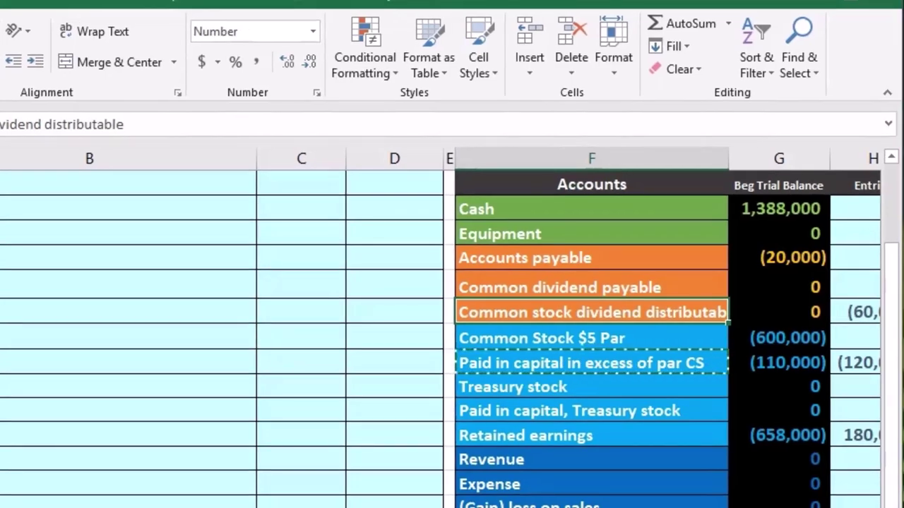
scroll(826, 490, "right", 2)
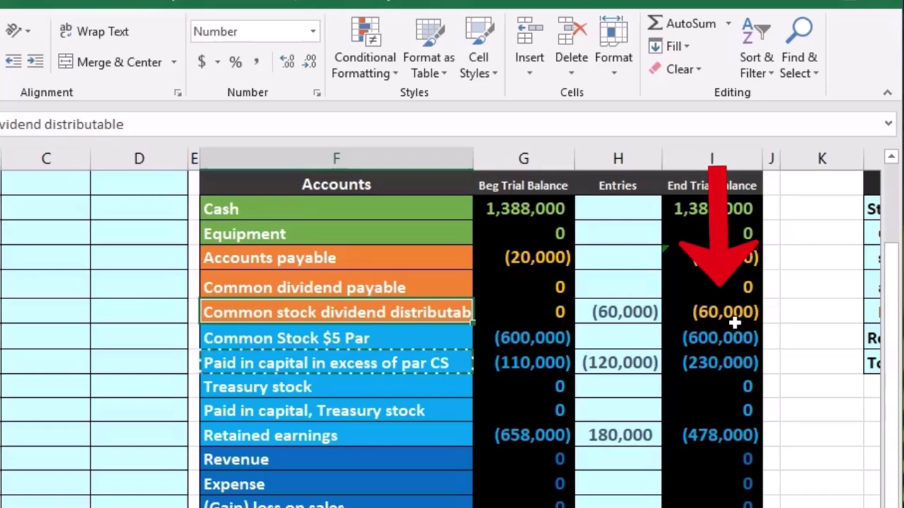
Copy the account name Common stock dividend distributable from F11 into journal cell B6 as values only.
right_click(423, 314)
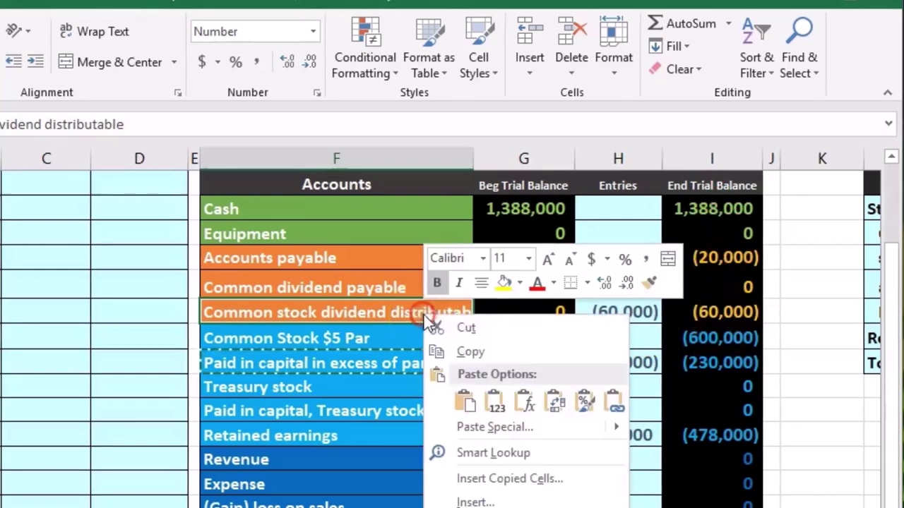
left_click(464, 349)
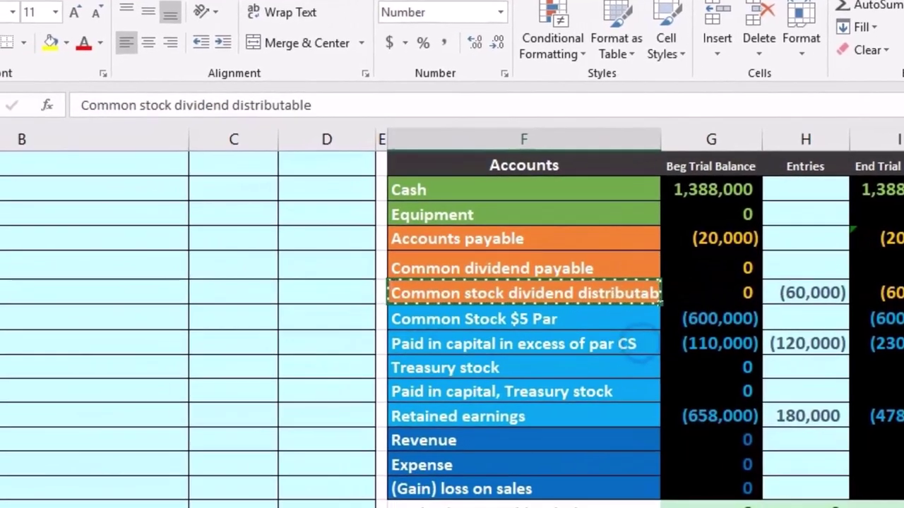
scroll(639, 346, "left", 4)
scroll(367, 407, "up", 3)
left_click(223, 293)
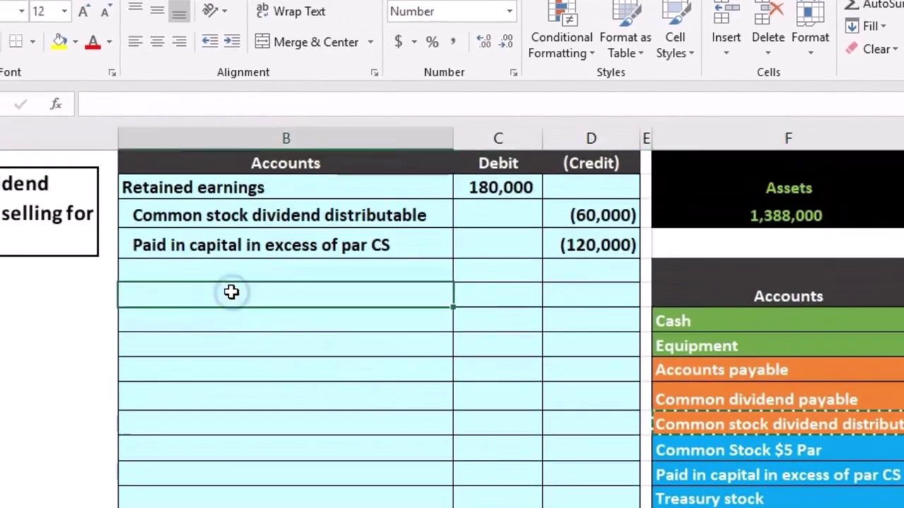
right_click(232, 292)
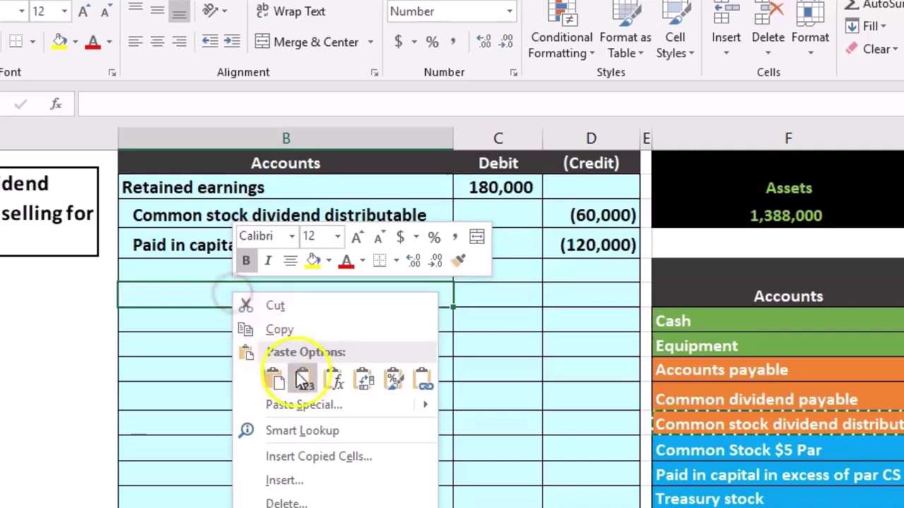
left_click(305, 380)
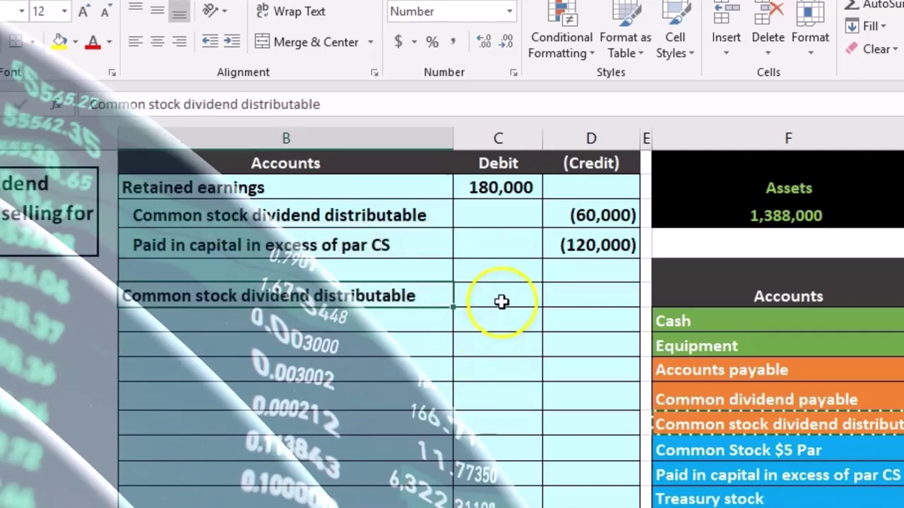
Enter a 60000 debit for Common stock dividend distributable in C6.
left_click(501, 301)
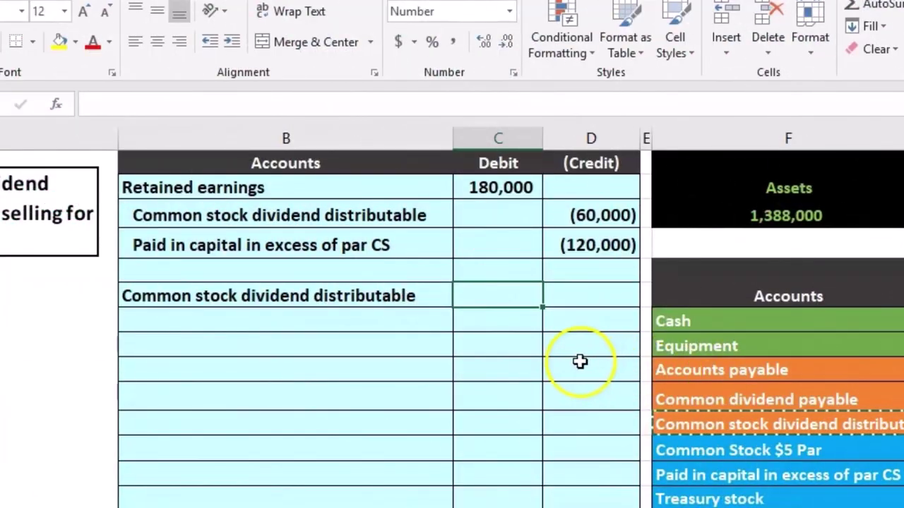
type("60000")
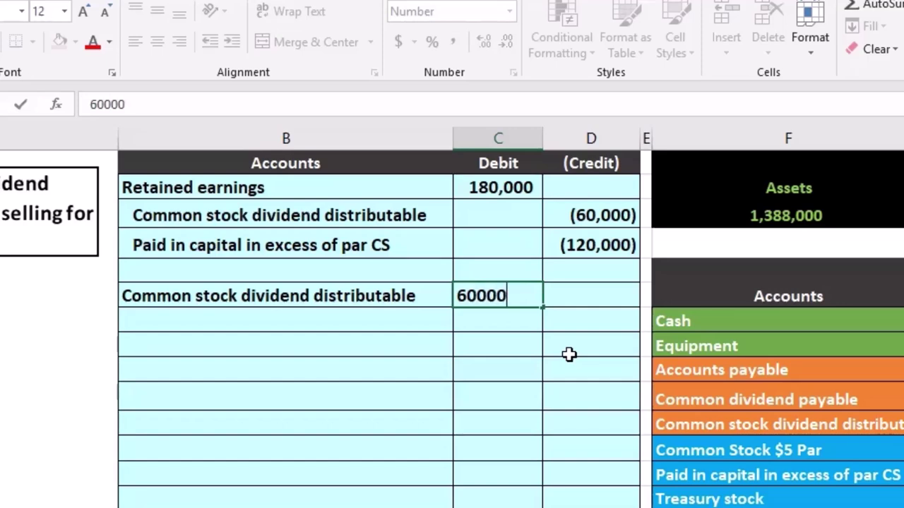
key("Return")
Enter the offsetting credit in D7 with the formula -C6.
key("Right")
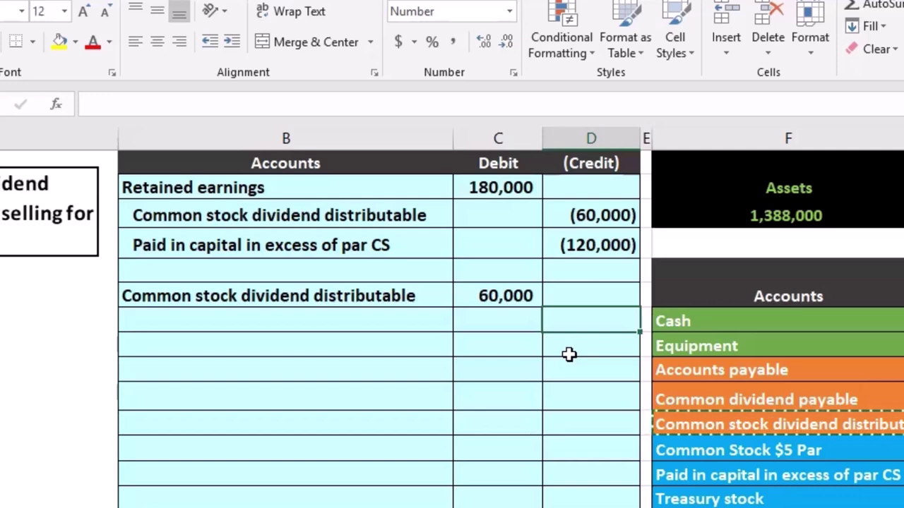
type("-")
key("Left")
key("Up")
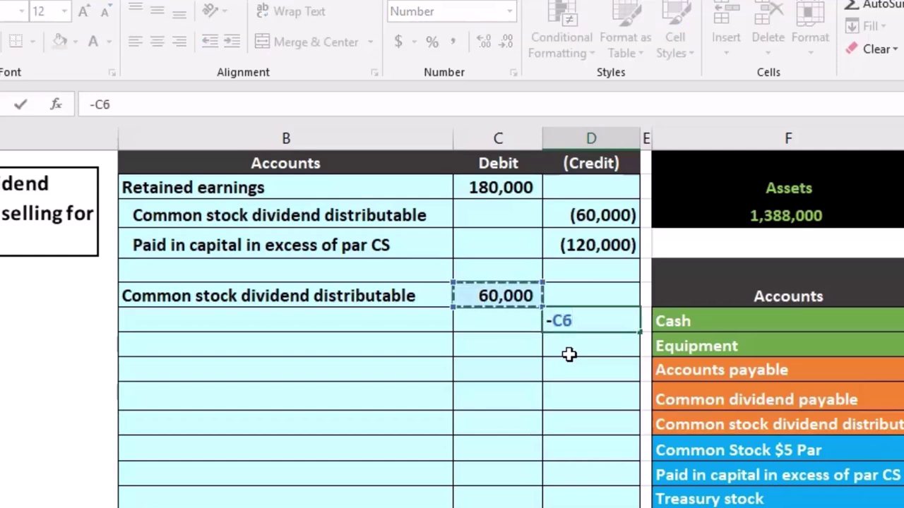
key("Return")
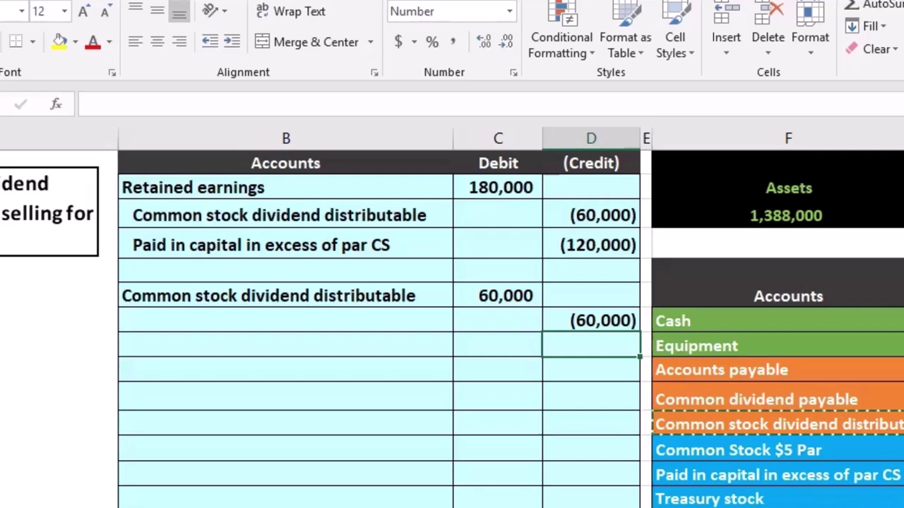
Copy the account name Common Stock $5 Par from F12 into B7 as values only and review the entry in rows 6 and 7.
scroll(495, 318, "right", 5)
left_click_drag(600, 449, 701, 449)
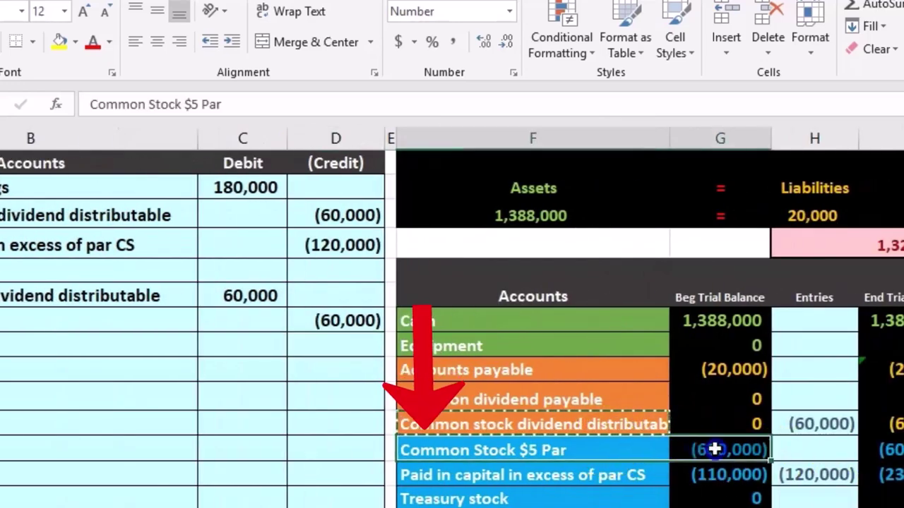
left_click(727, 451)
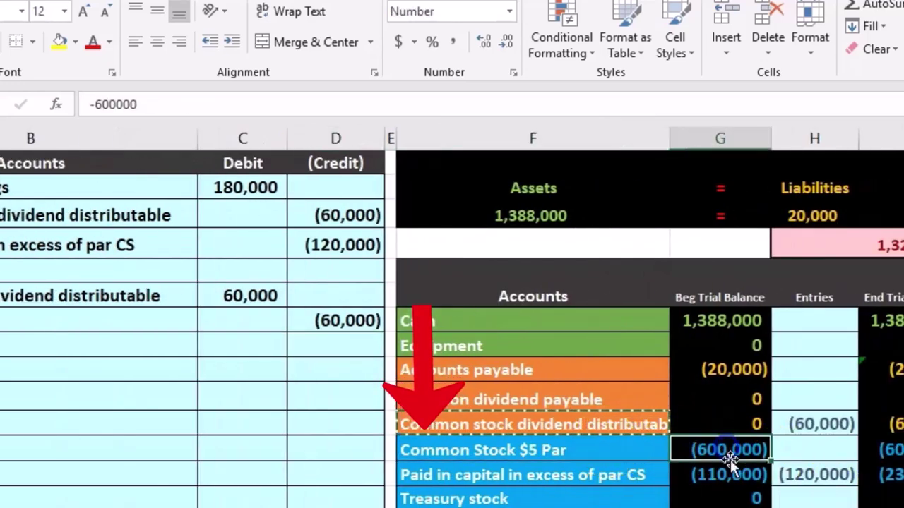
left_click(598, 449)
right_click(599, 449)
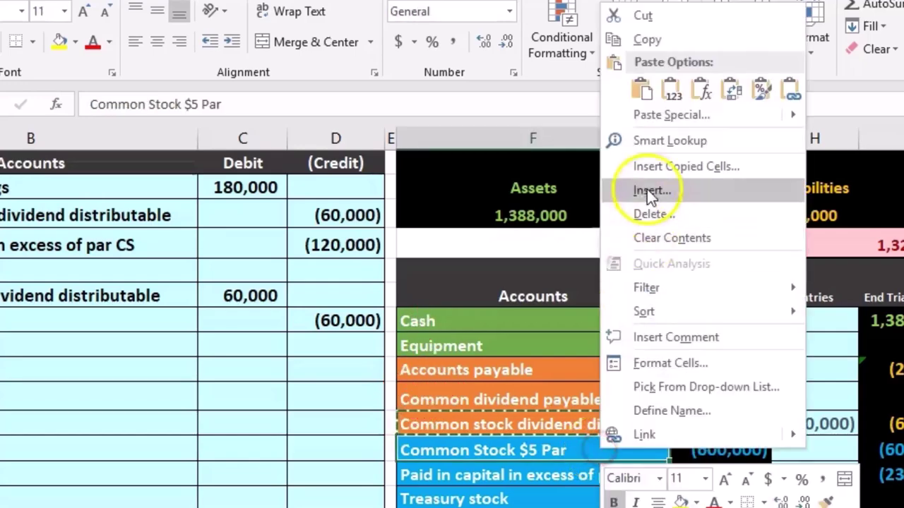
left_click(648, 39)
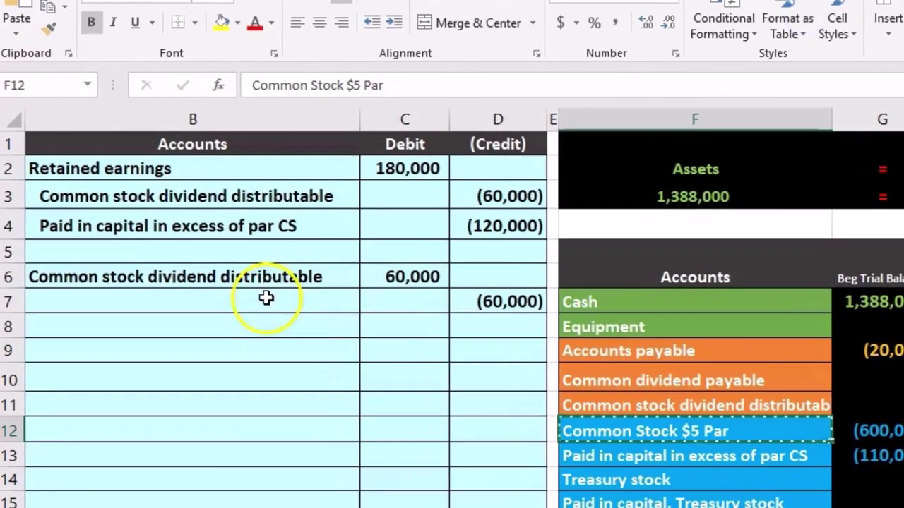
left_click(264, 298)
right_click(275, 297)
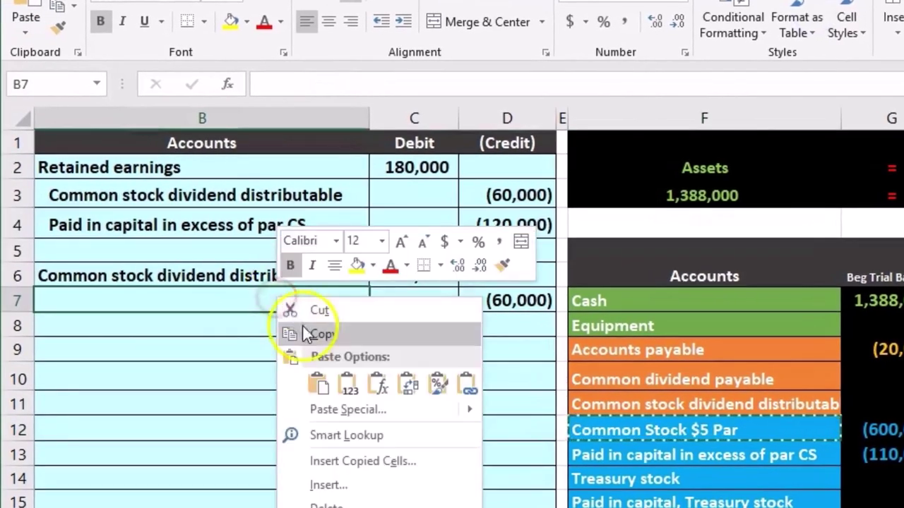
left_click(349, 385)
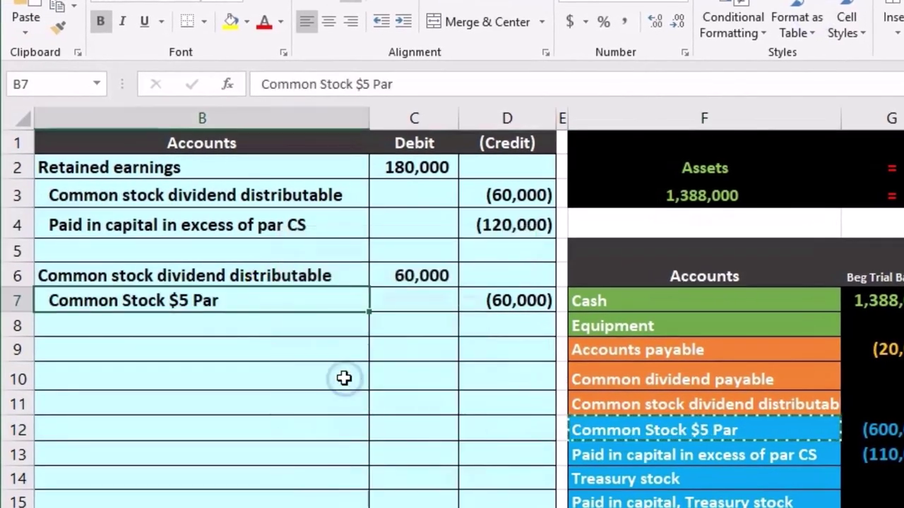
left_click_drag(299, 275, 474, 300)
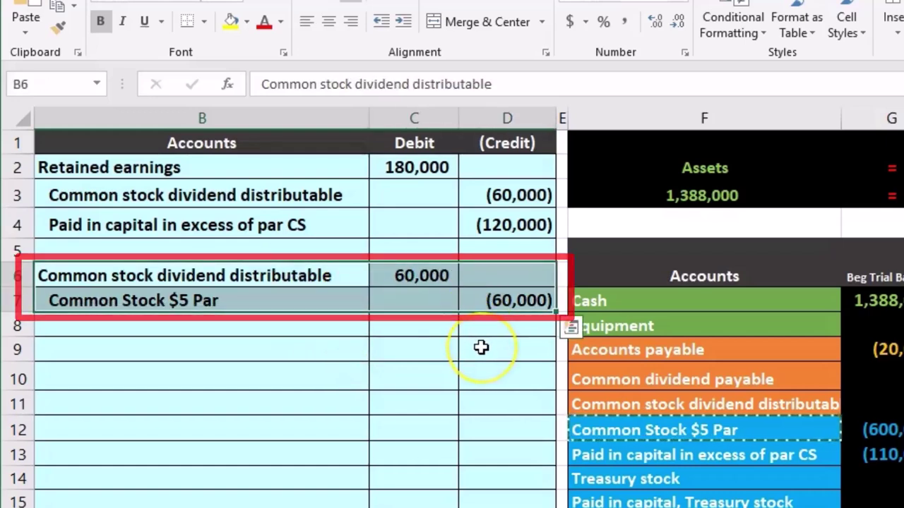
left_click(484, 331)
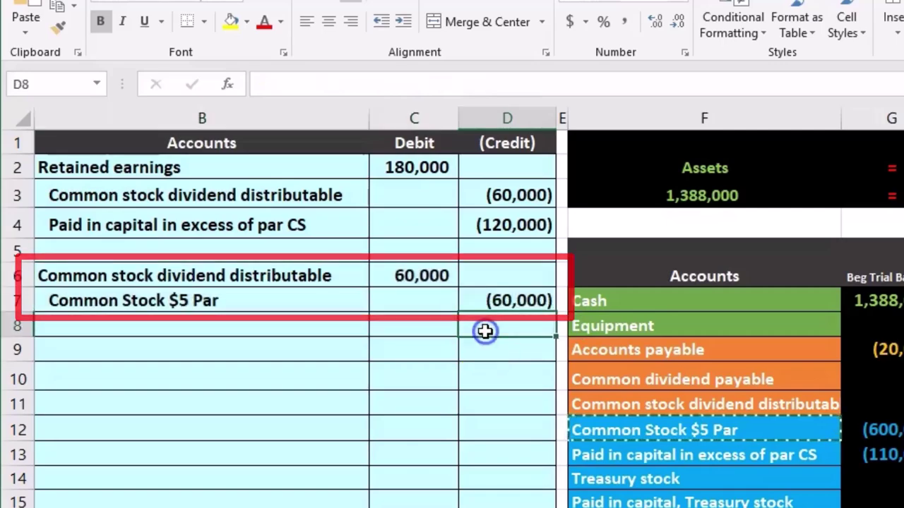
Post the Common stock dividend distributable debit by extending the Entries formula in H11 to =D3+C6.
left_click_drag(318, 277, 392, 275)
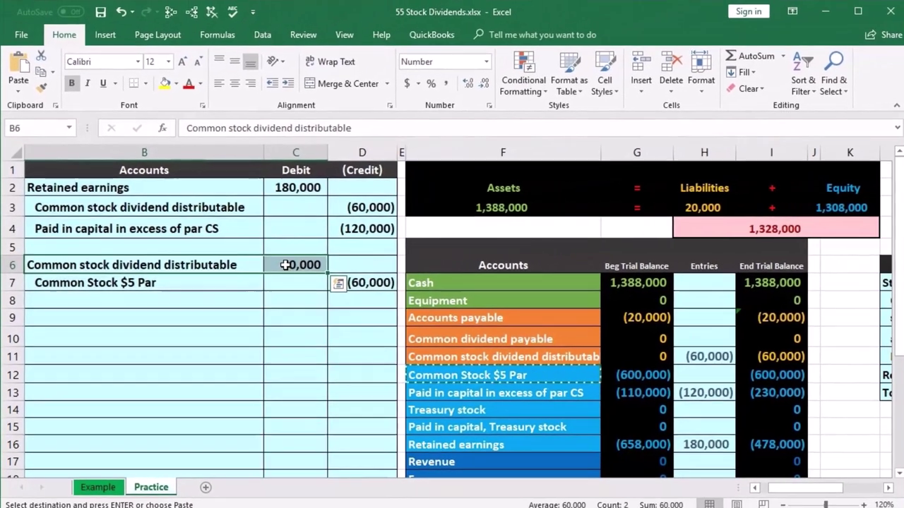
left_click_drag(515, 347, 602, 351)
left_click(698, 360)
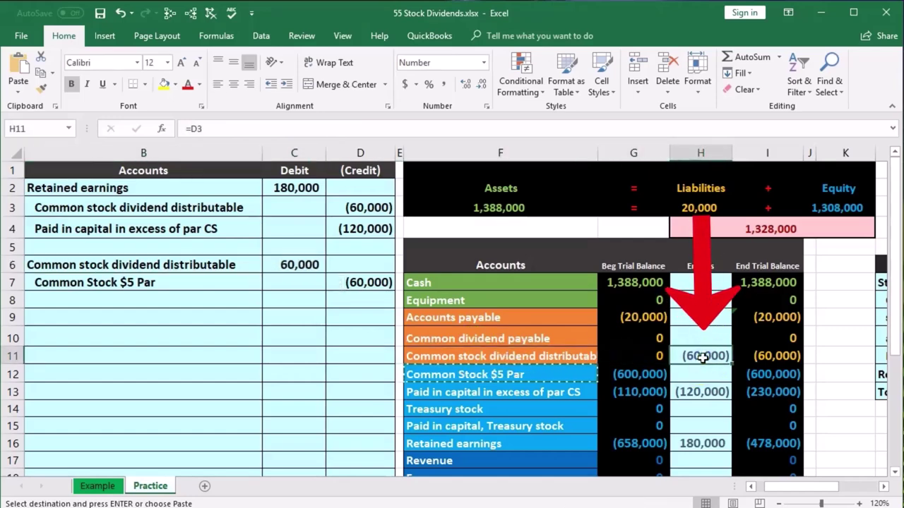
double_click(703, 358)
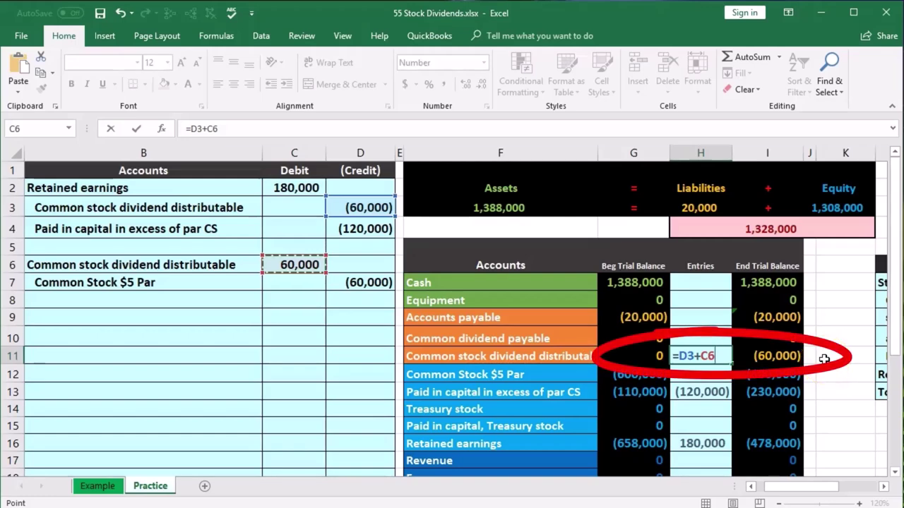
key("Return")
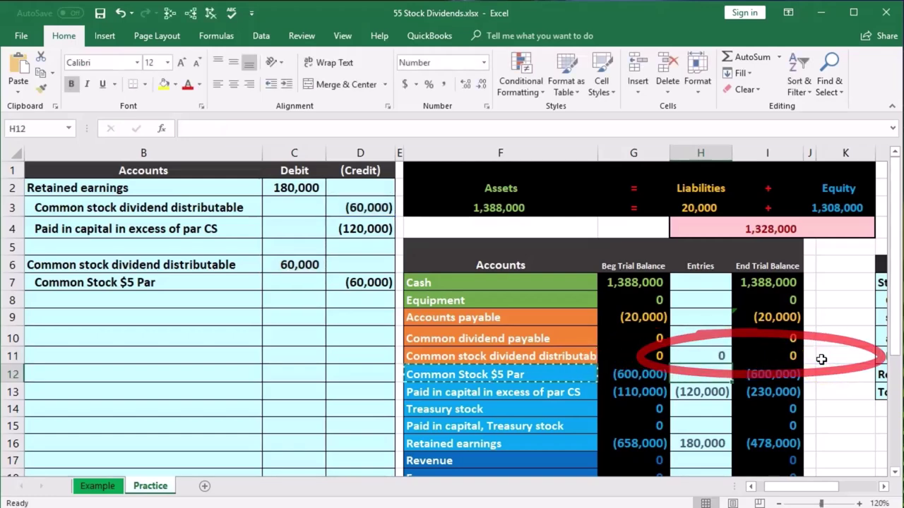
Post the Common Stock $5 Par credit to its Entries cell H12 with the formula =D7.
left_click_drag(205, 282, 340, 283)
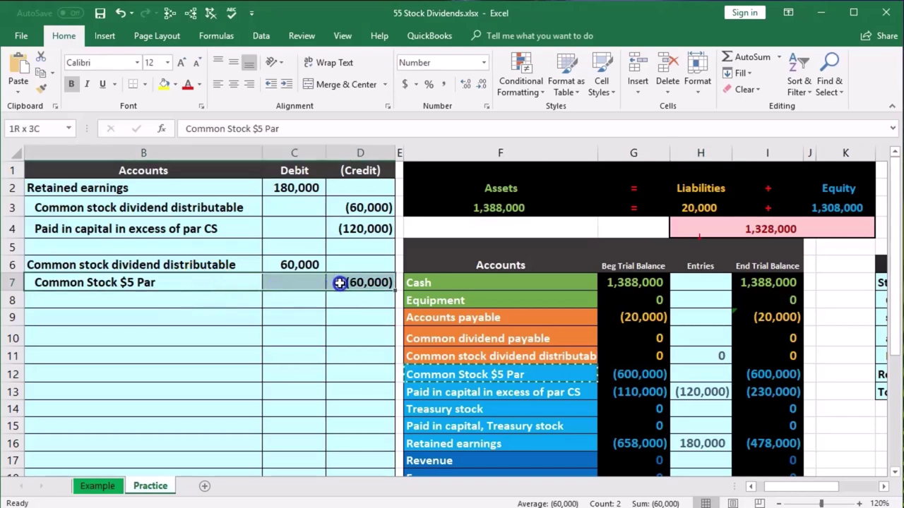
left_click(521, 374)
left_click(697, 372)
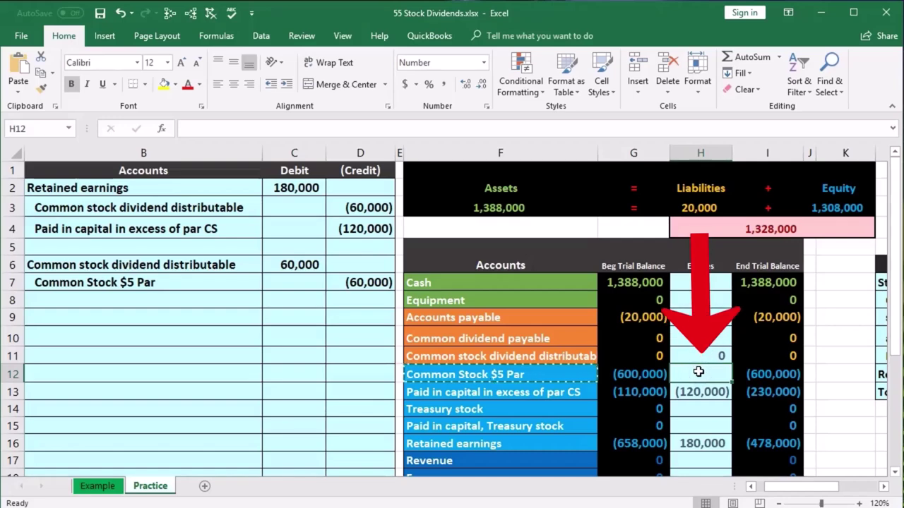
type("=")
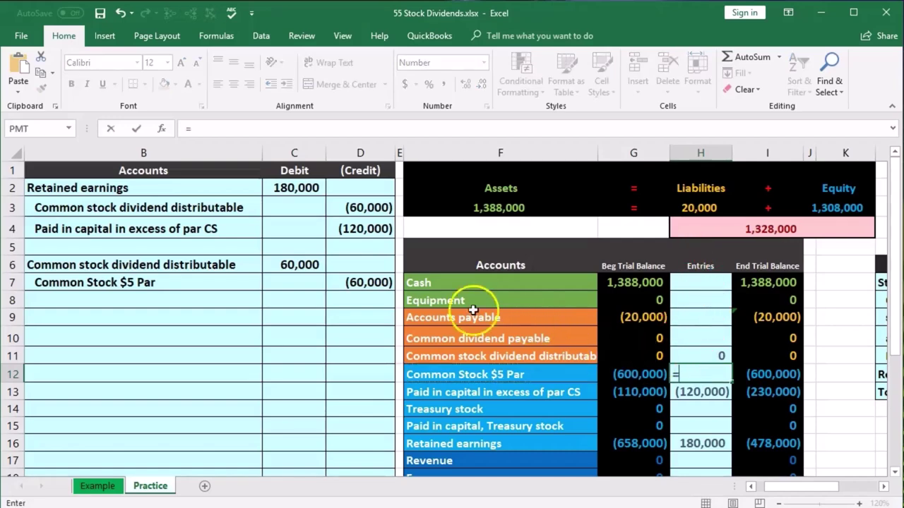
left_click(381, 285)
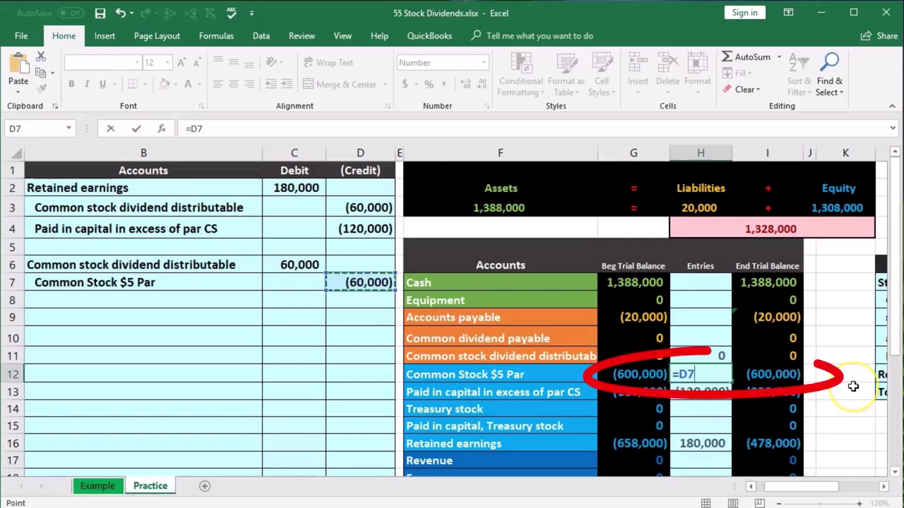
key("Return")
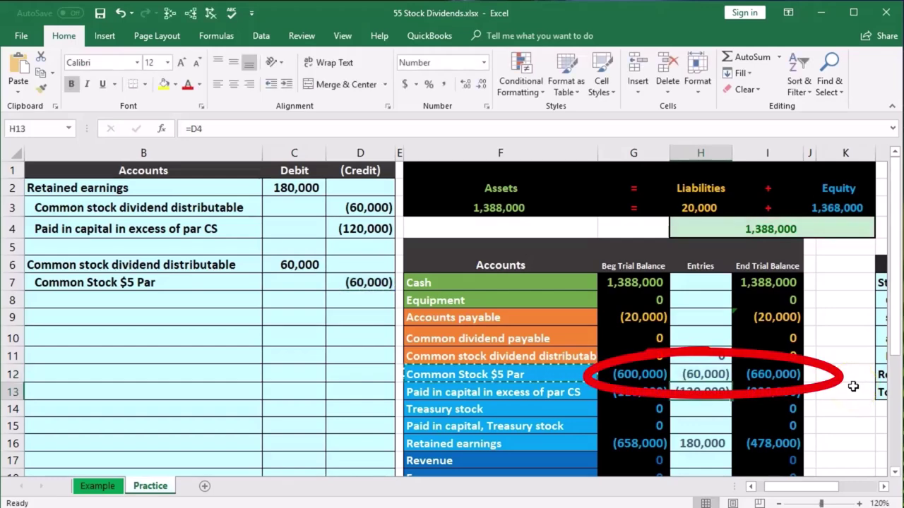
Check the End Trial Balance total formula, then compare the sum of ending equity accounts with assets less liabilities.
scroll(853, 386, "down", 1)
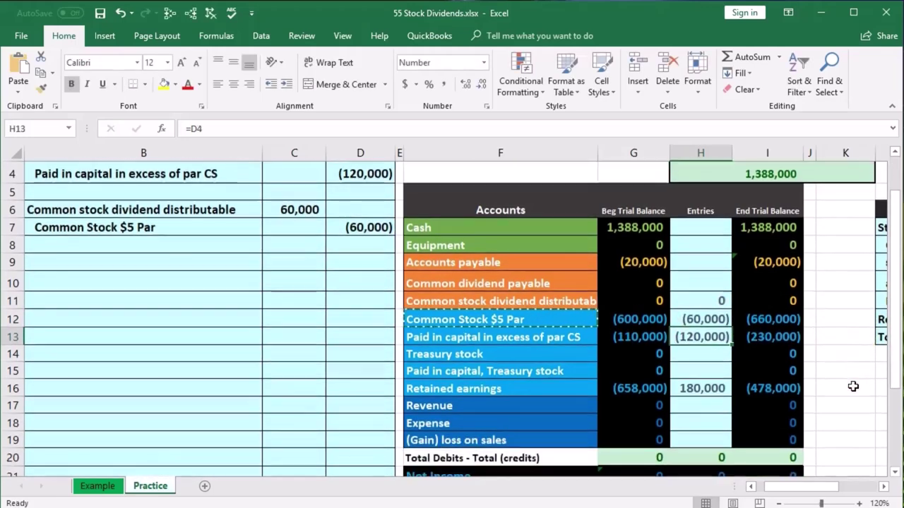
double_click(787, 455)
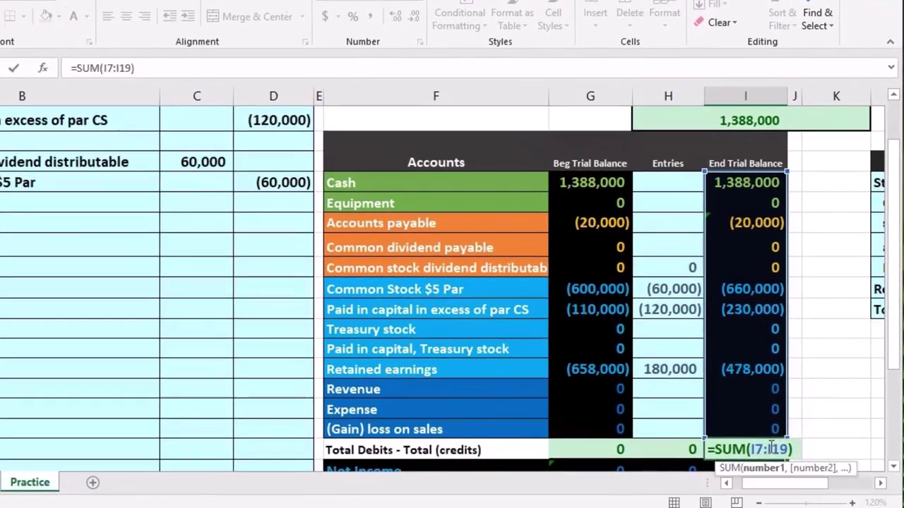
key("Return")
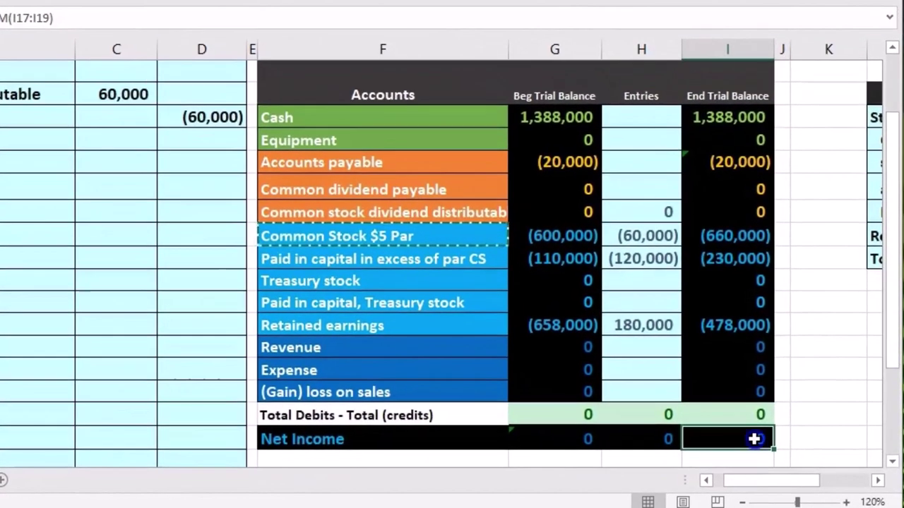
key("alt+equal")
key("Return")
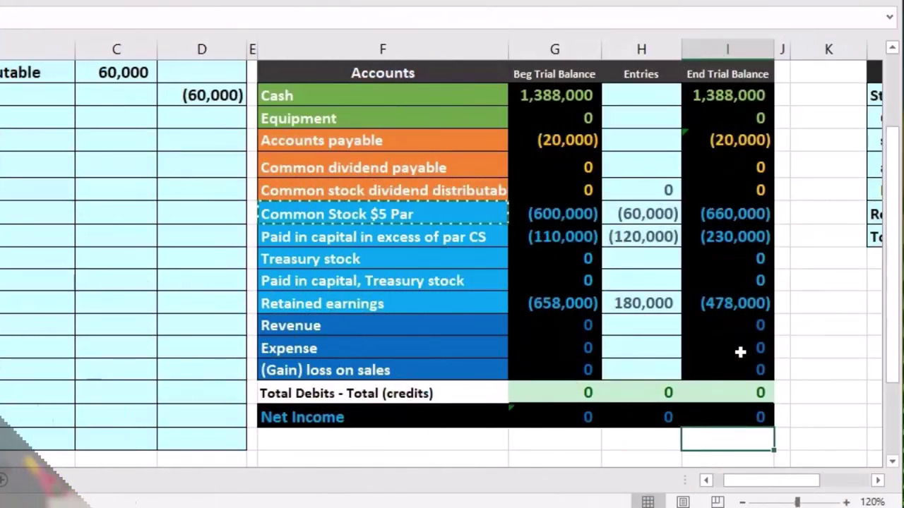
left_click_drag(565, 303, 633, 306)
left_click_drag(736, 214, 737, 292)
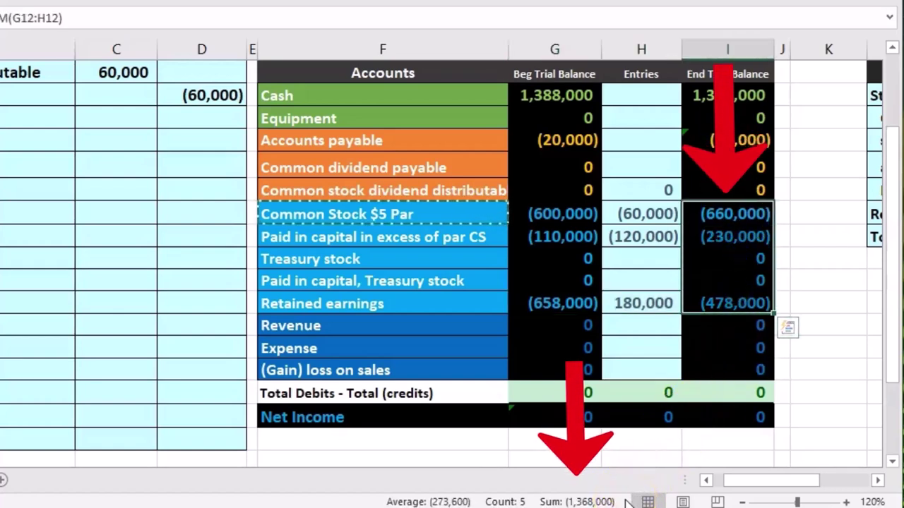
left_click_drag(735, 95, 734, 168)
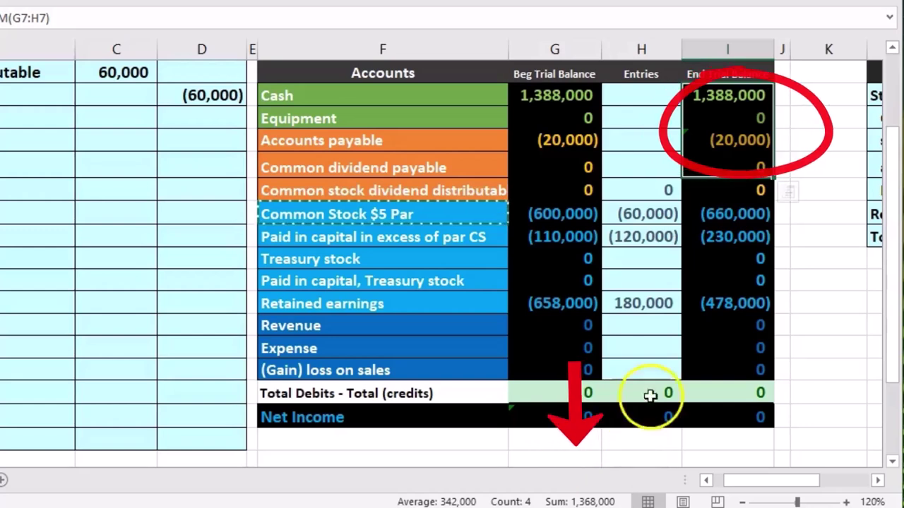
Review the Retained earnings row against the ending Common Stock and Paid in capital in excess of par balances.
left_click_drag(565, 303, 702, 298)
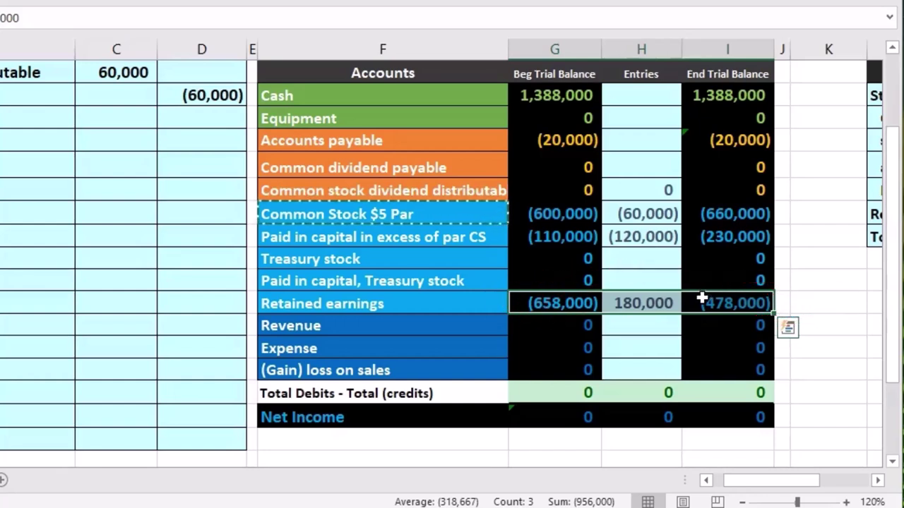
left_click(715, 304)
left_click_drag(747, 210, 743, 228)
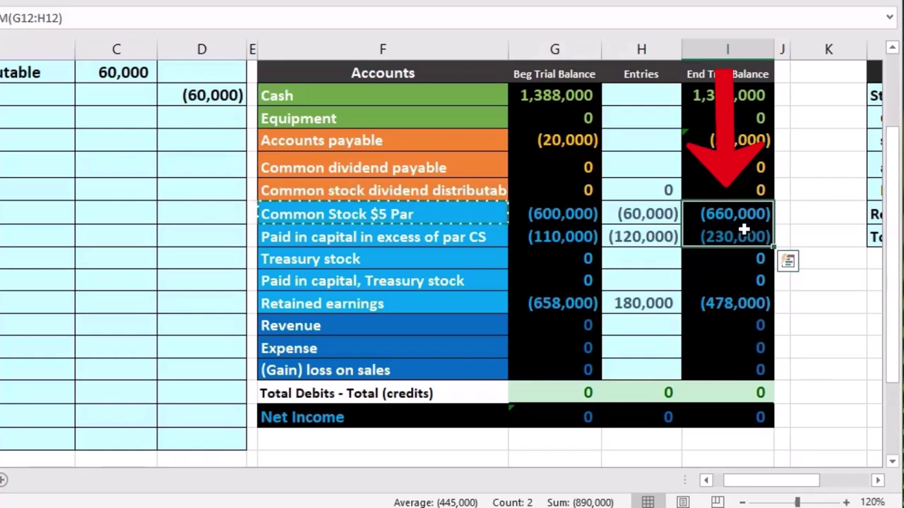
left_click(723, 308)
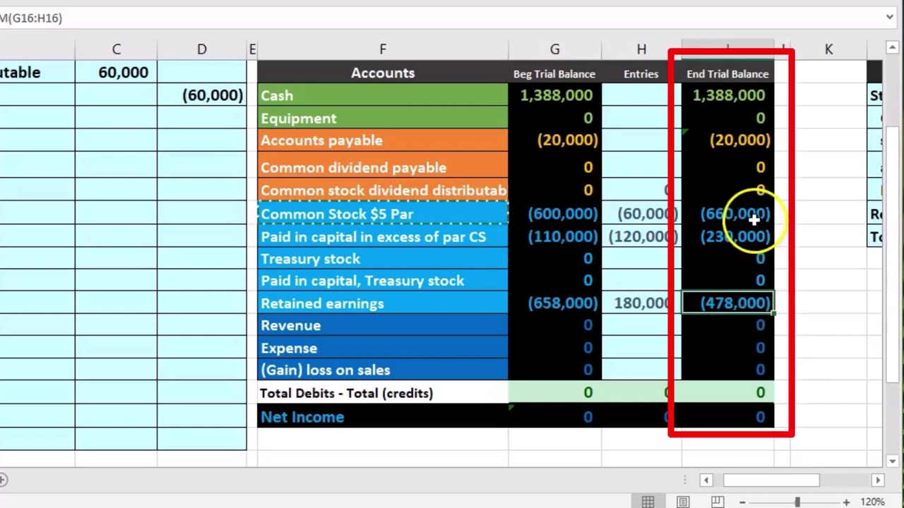
left_click_drag(754, 220, 754, 229)
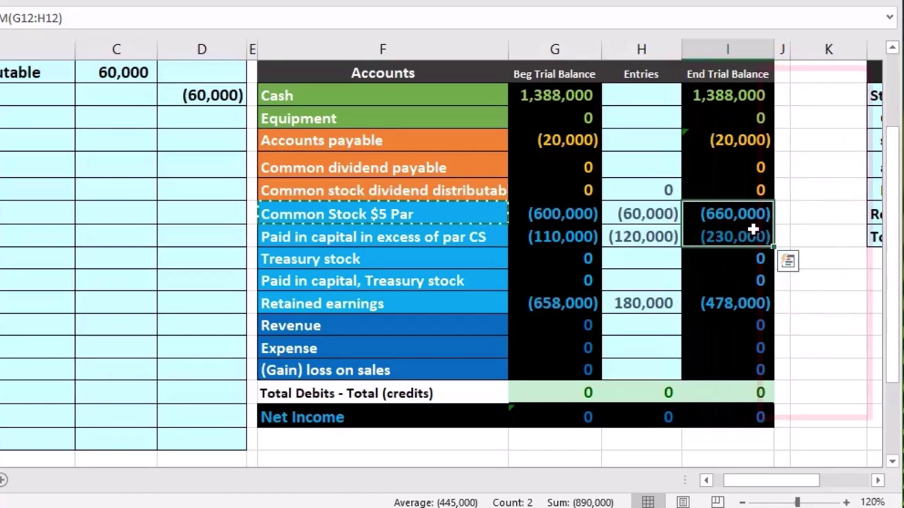
Complete the Common Stock line in L8 of the stockholders' equity section with a $5 par value.
key("Right")
key("Right")
key("Right")
key("Right")
key("Right")
key("Right")
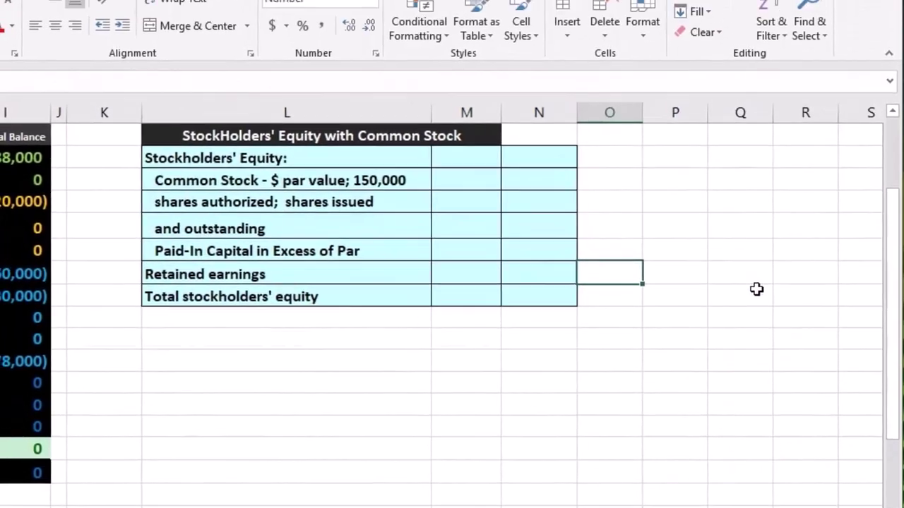
scroll(442, 343, "left", 1)
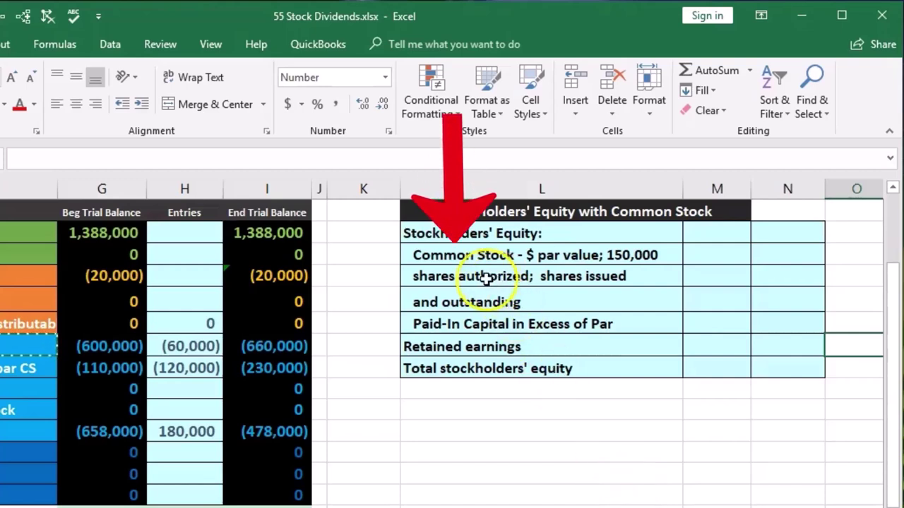
double_click(541, 254)
type("5")
key("Return")
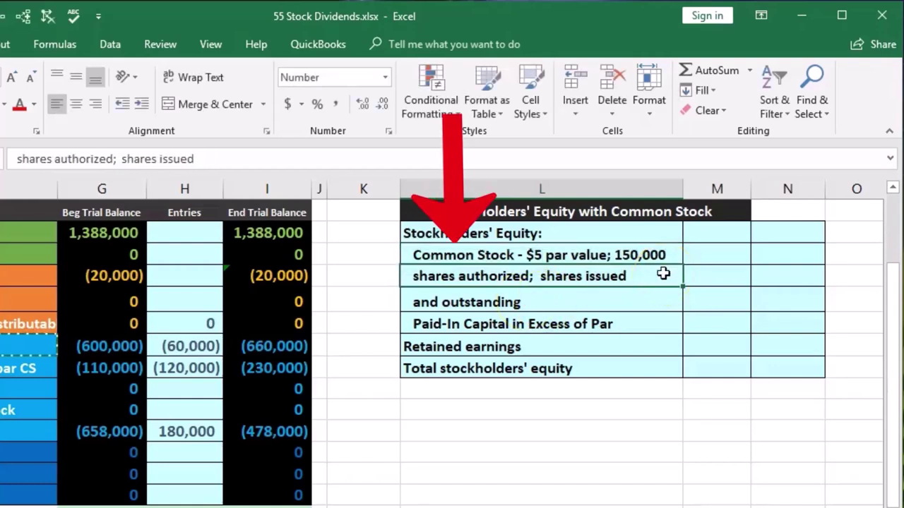
Switch to Calculator and divide the 660,000 common stock balance by the 5 par value, then close it.
key("XF86Calculator")
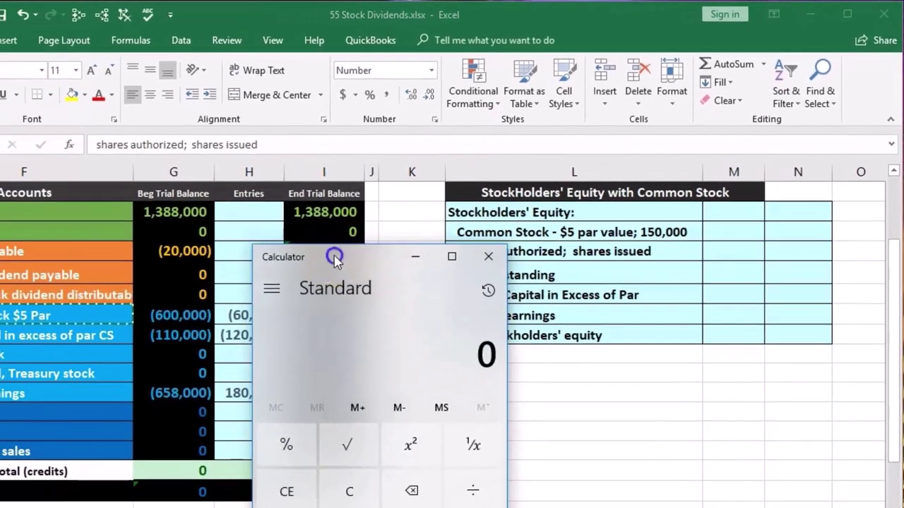
left_click_drag(334, 257, 490, 336)
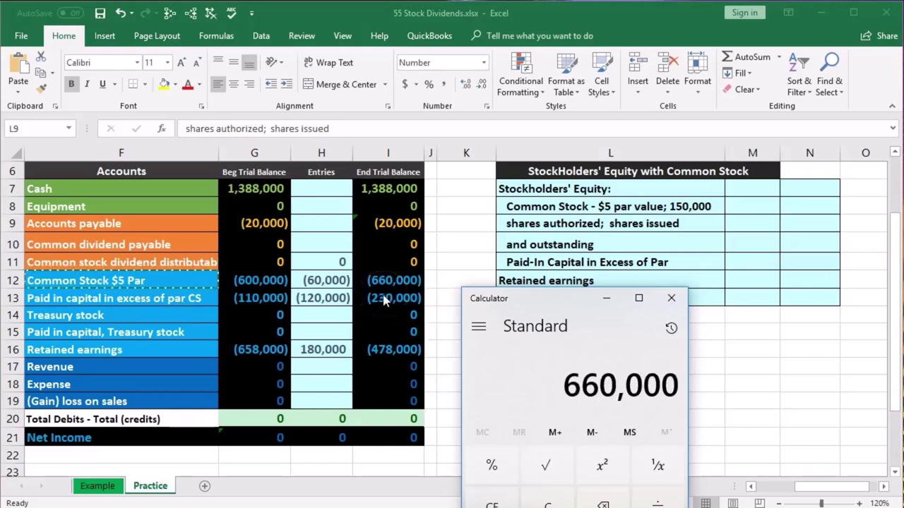
type("5")
key("Return")
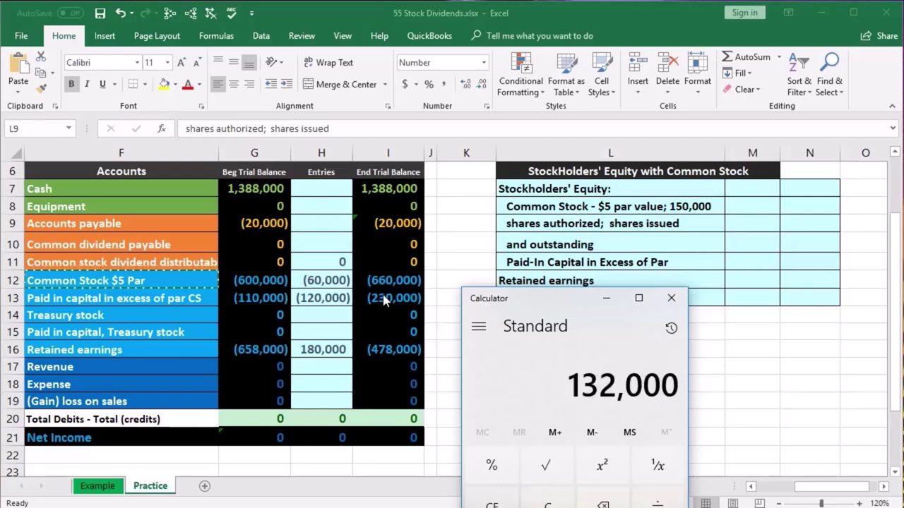
left_click(667, 302)
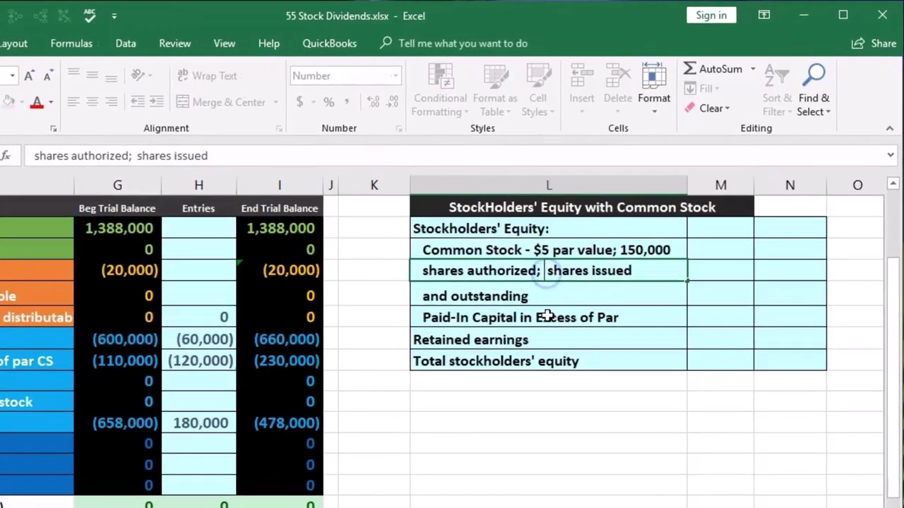
Insert 132,000 as the number of shares issued in the text of L9.
type("132 ")
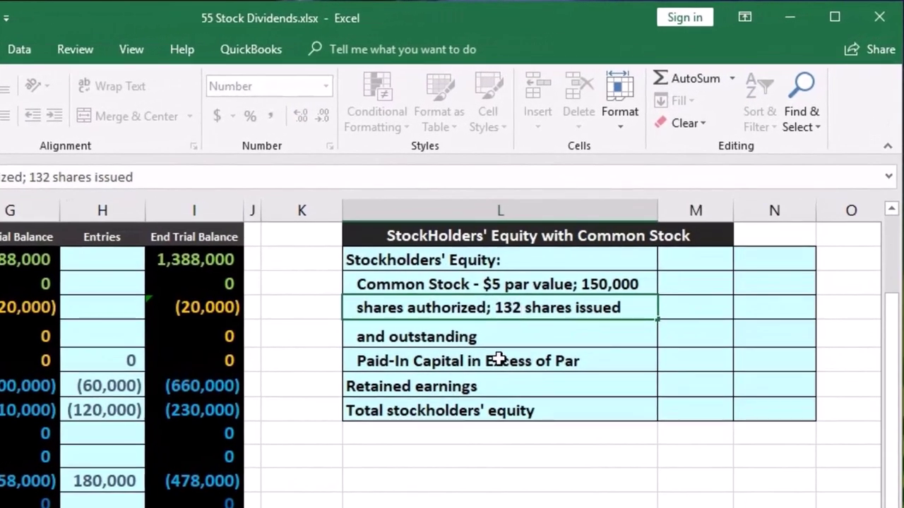
type(",000")
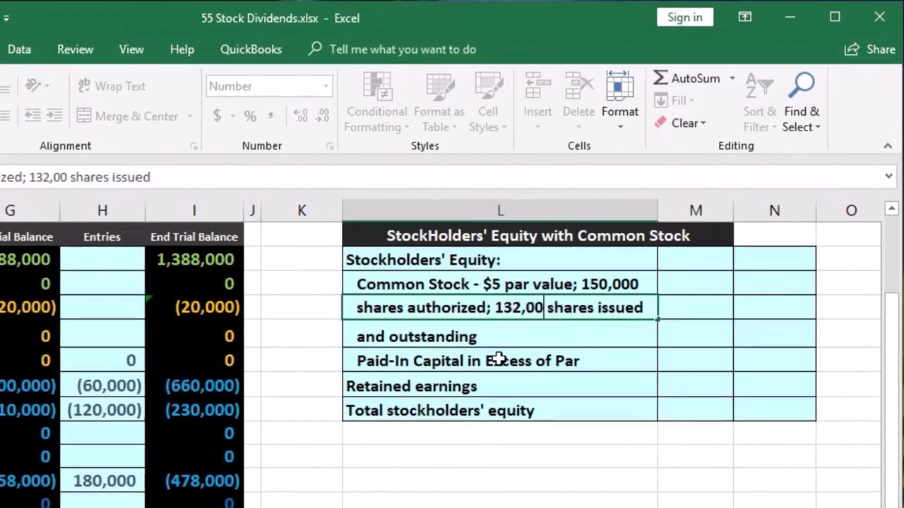
key("Tab")
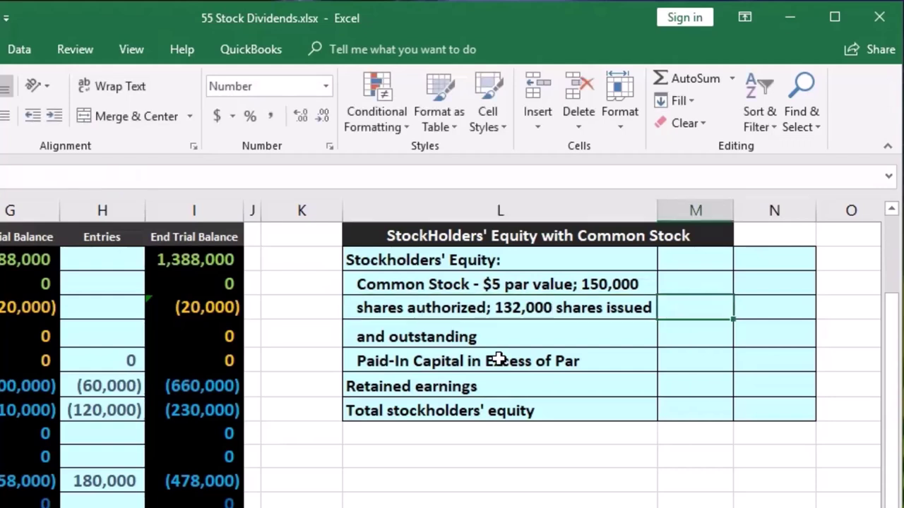
Enter the common stock amount in M10 as -I12 and Paid-In Capital in Excess of Par in M11 as -I13.
key("Down")
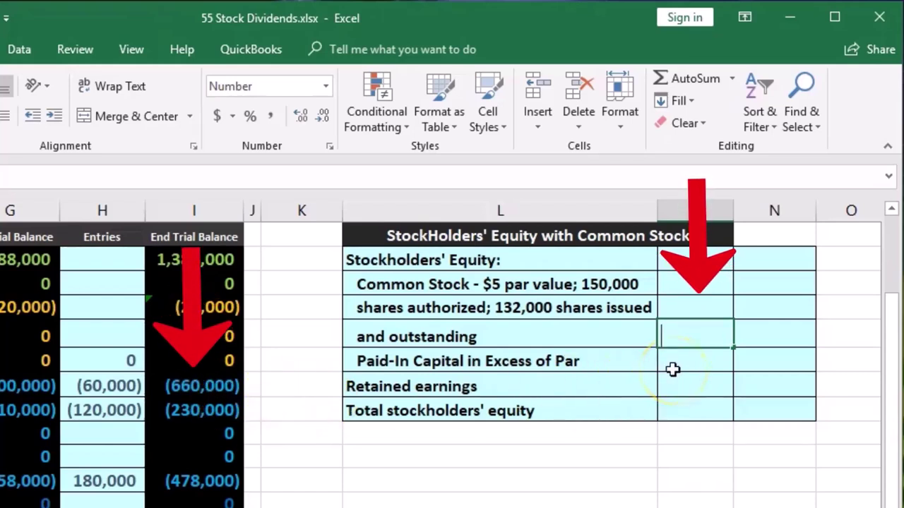
type("-")
left_click(196, 381)
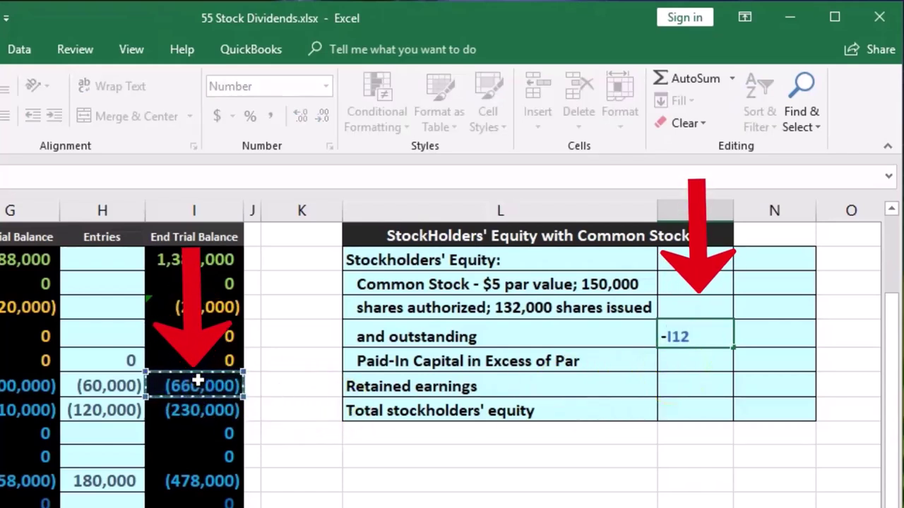
key("Return")
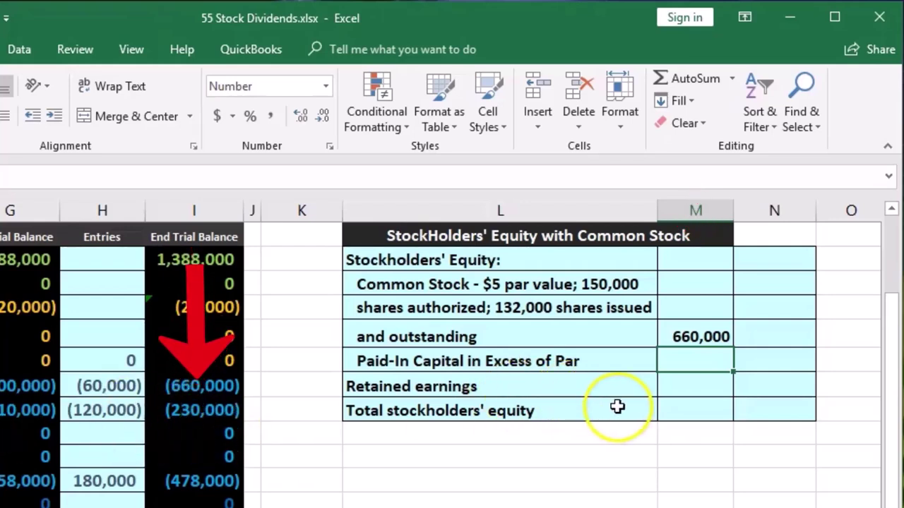
type("-")
left_click(219, 411)
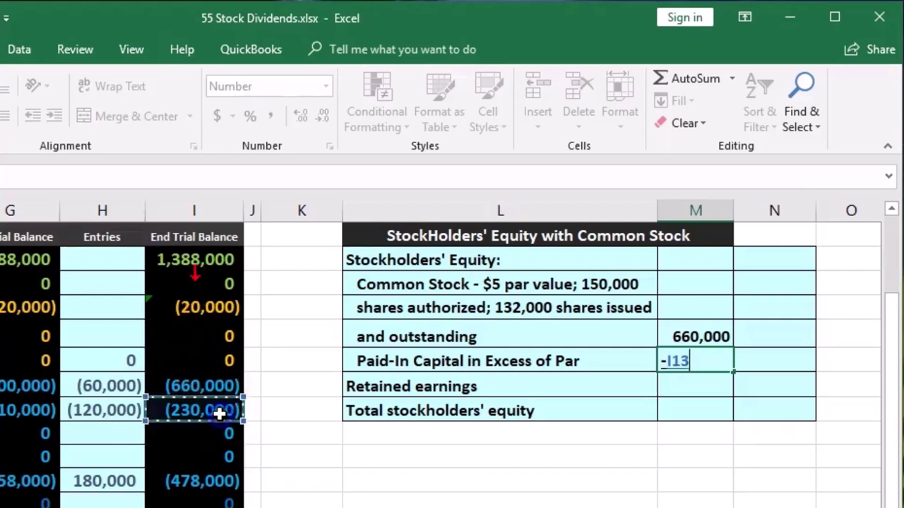
key("Return")
Subtotal common stock and paid-in capital in N11 with =SUM(M10:M11).
key("Up")
key("Right")
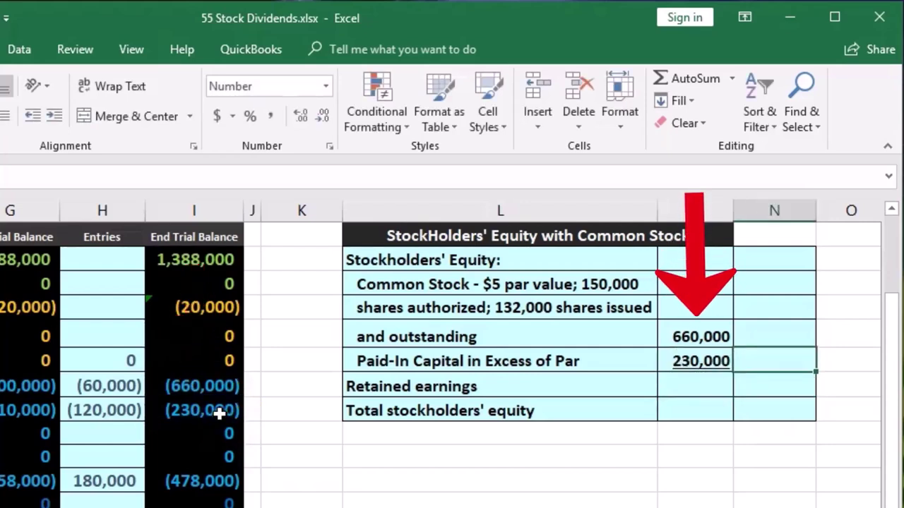
type("=")
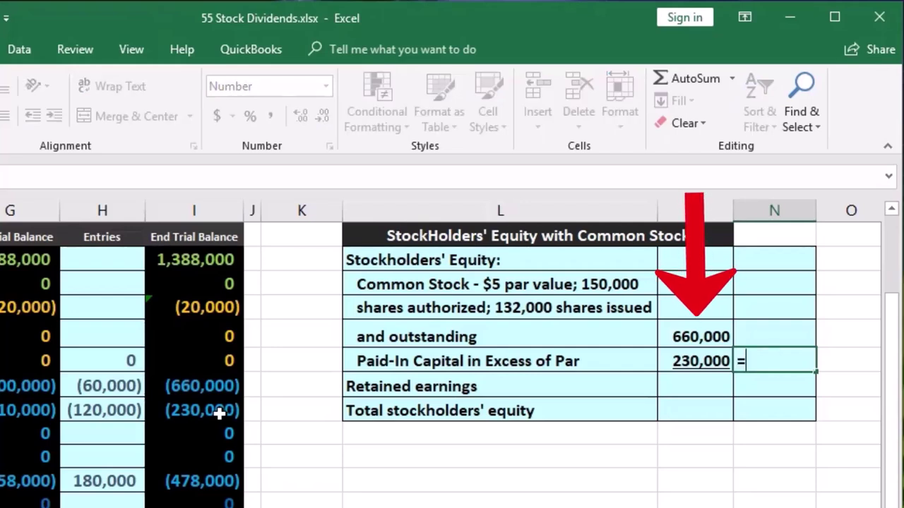
type("sum")
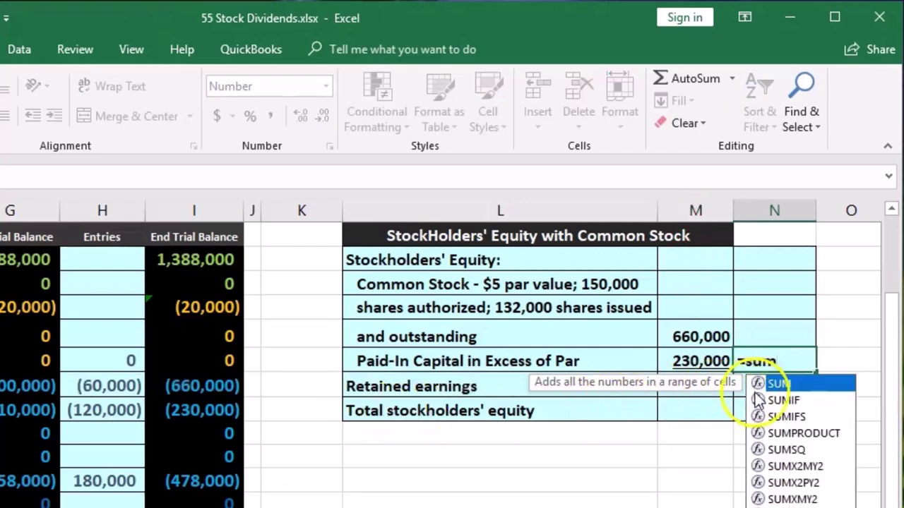
double_click(774, 384)
left_click_drag(702, 337, 703, 354)
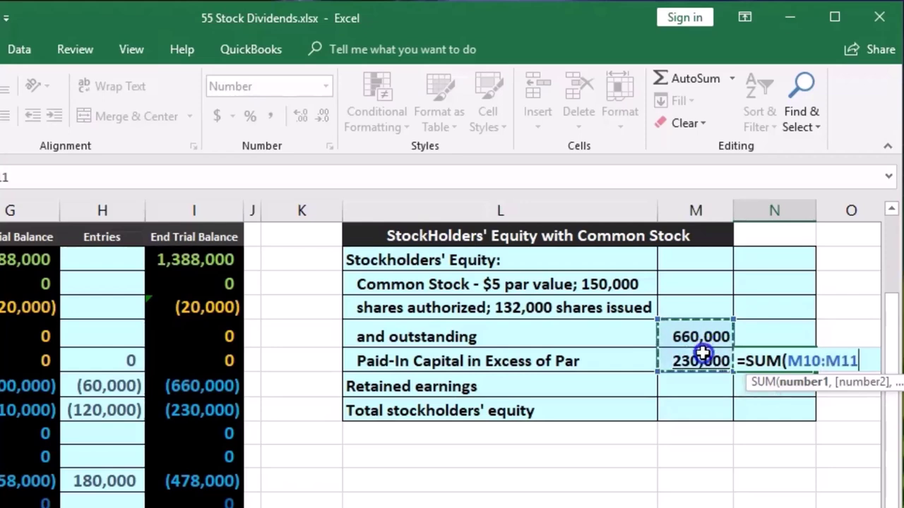
key("Return")
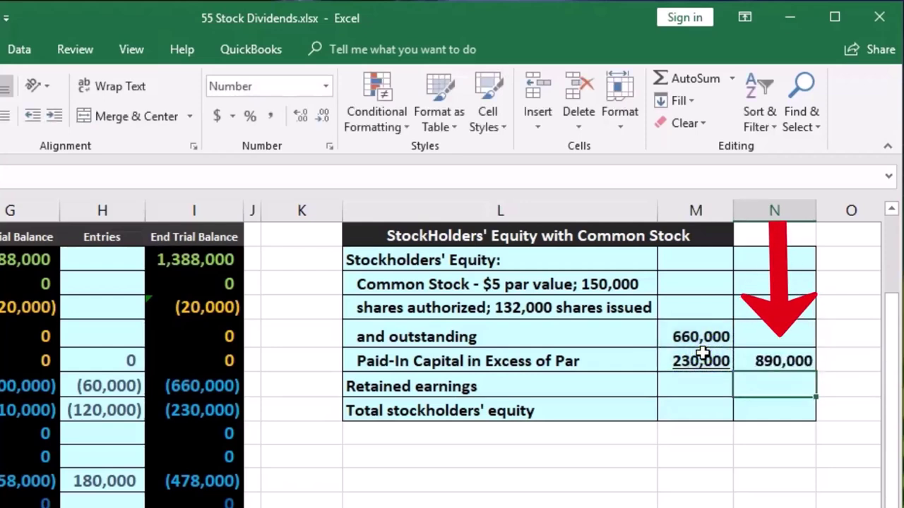
left_click(759, 355)
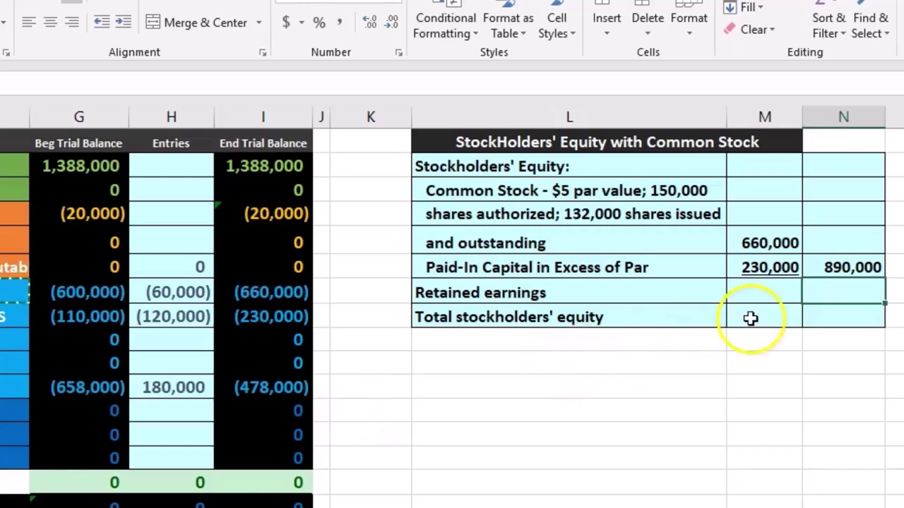
Enter the retained earnings amount in N12 as -I16, from its ending trial balance.
type("-")
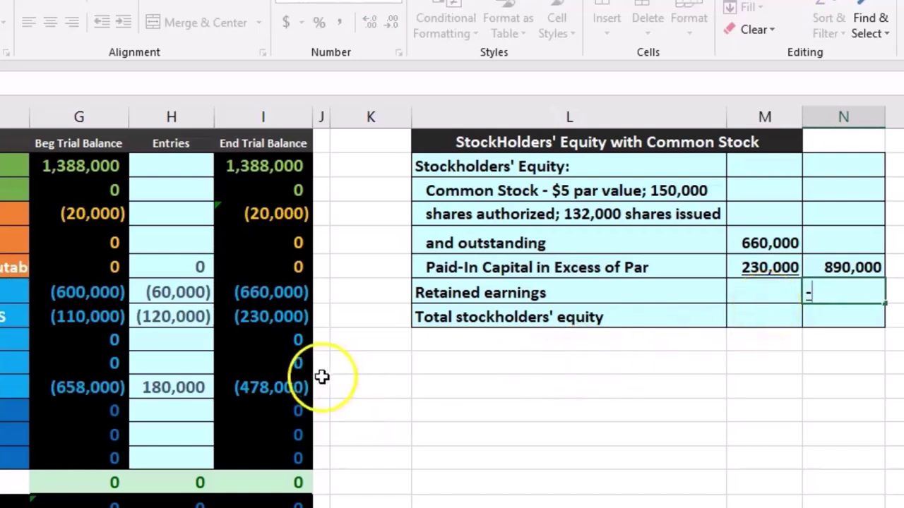
left_click(297, 384)
key("Return")
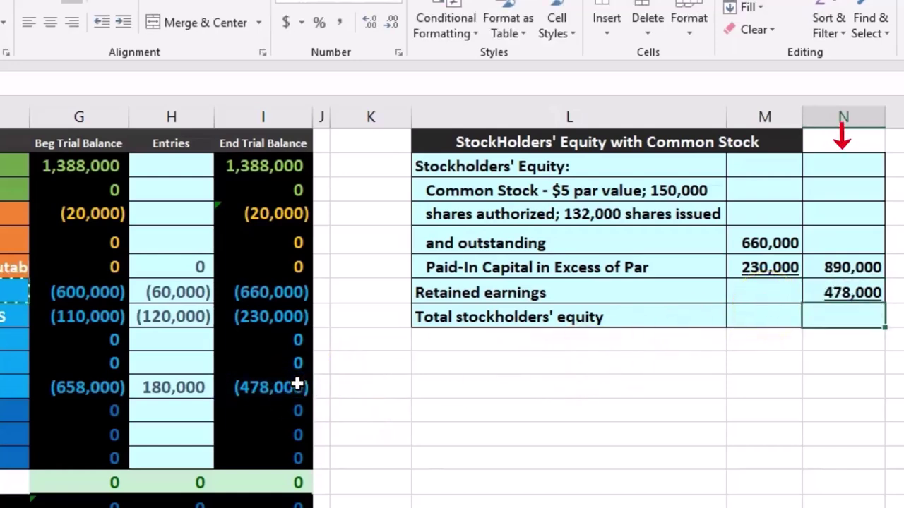
Total stockholders' equity in N13 with =SUM(N11:N12).
type("=sum(")
left_click(877, 266)
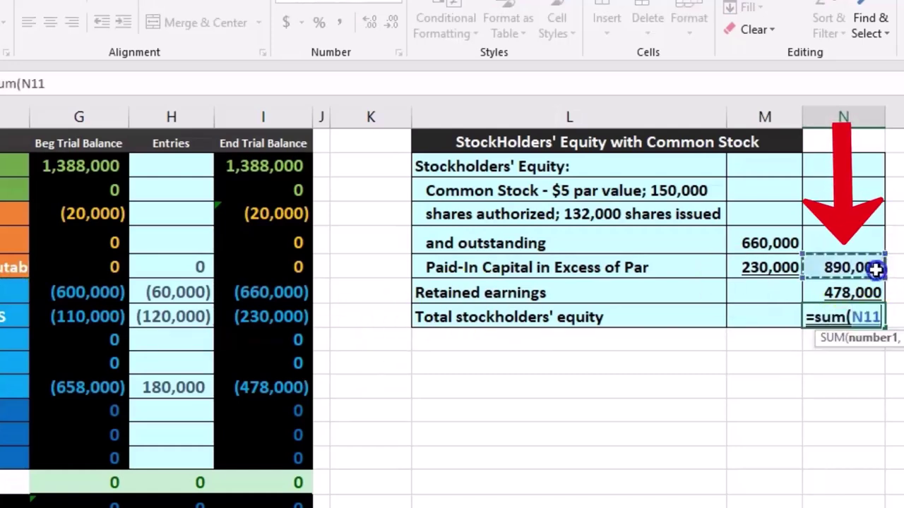
left_click_drag(877, 266, 875, 290)
key("Return")
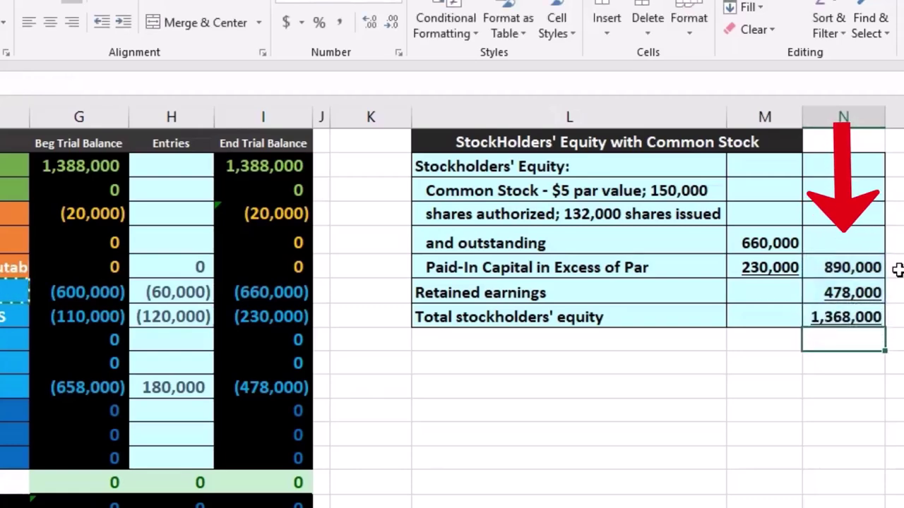
Check total stockholders' equity in N13 against the sum of the ending asset and liability balances in I7:I11.
left_click(869, 321)
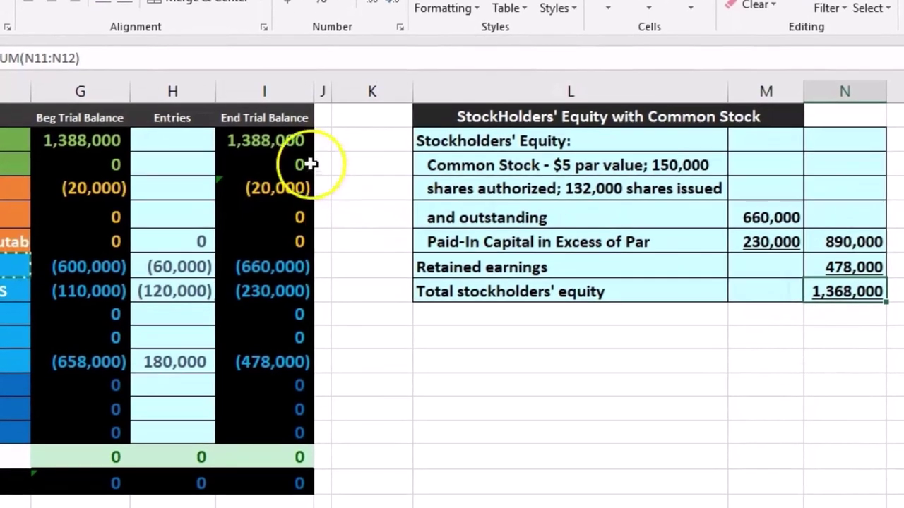
left_click_drag(287, 165, 302, 269)
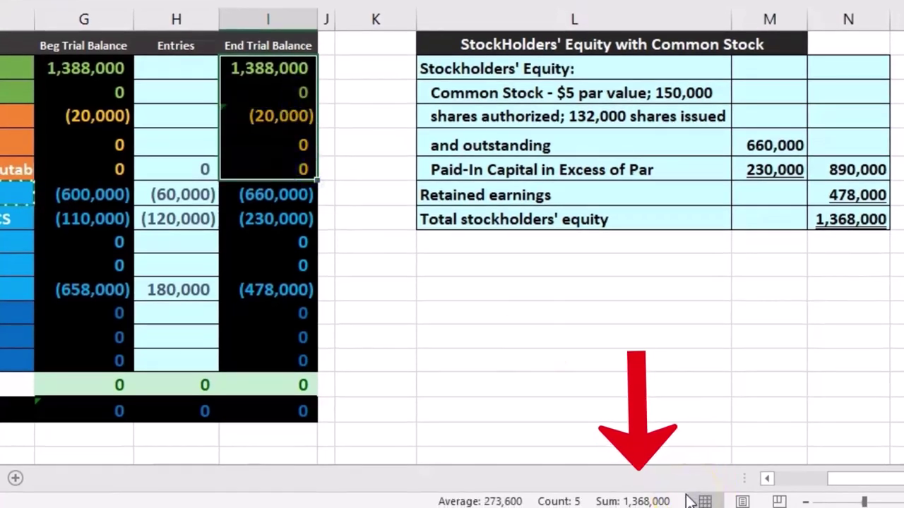
left_click(572, 374)
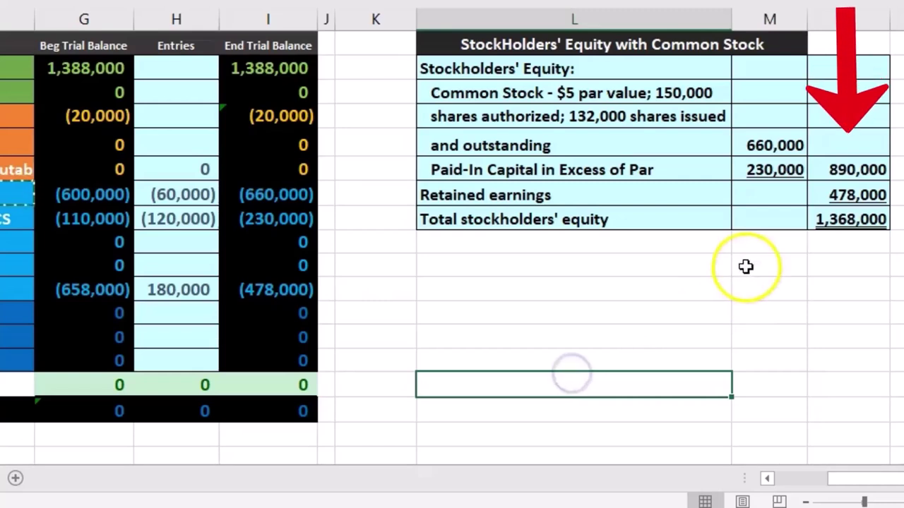
Review the paid-in capital subtotal in N11 and the retained earnings amount in N12.
left_click(825, 172)
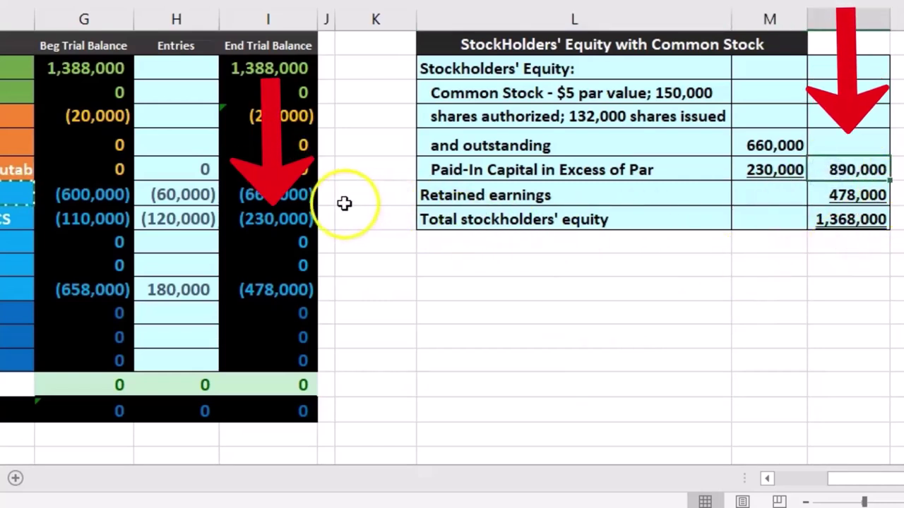
left_click(815, 195)
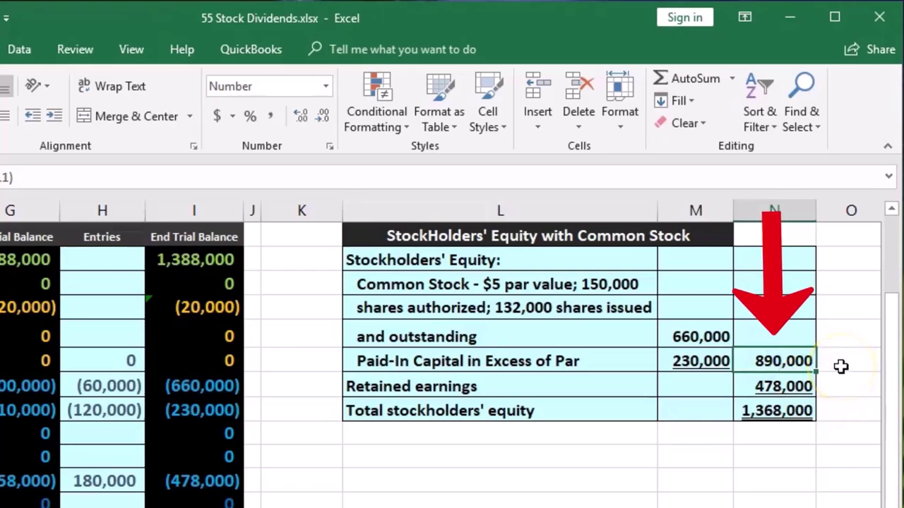
left_click(805, 387)
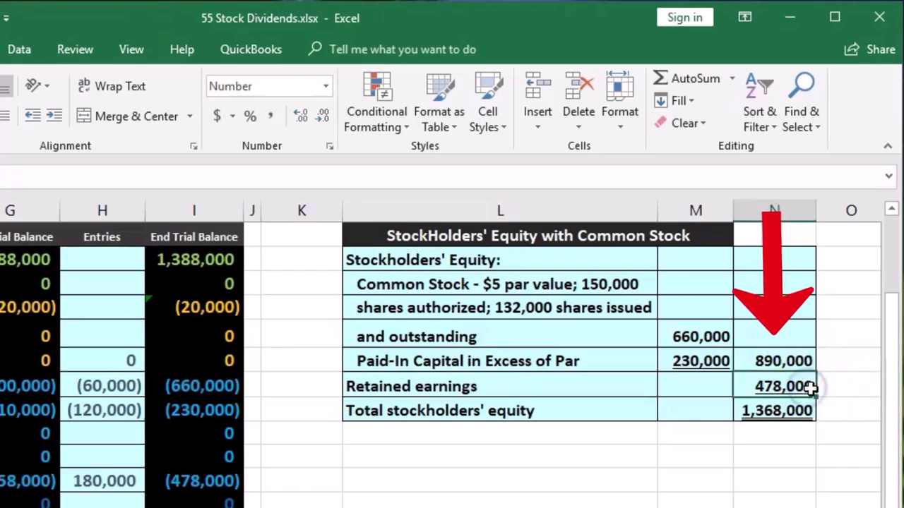